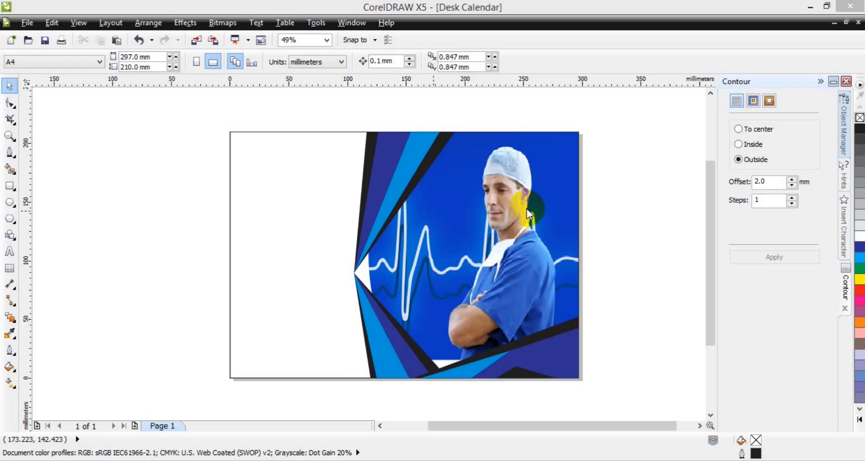
Add the artistic text "01" in the blank white area of the page and set its size to 100 pt.
{"action": "left_click", "coordinate": [9, 254]}
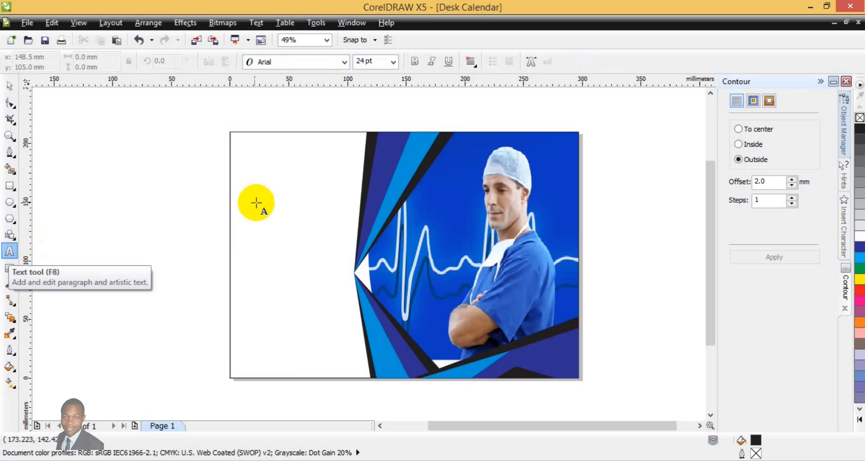
{"action": "left_click", "coordinate": [252, 201]}
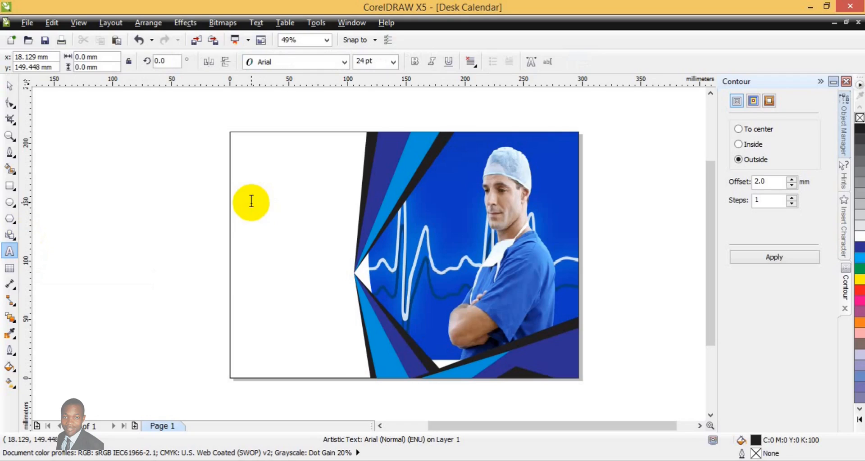
{"action": "type", "text": "01"}
{"action": "key", "text": "ctrl+a"}
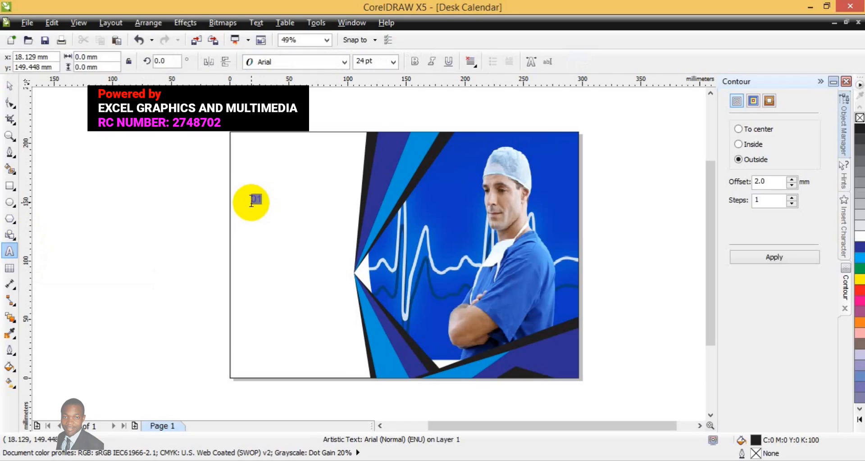
{"action": "left_click", "coordinate": [395, 61]}
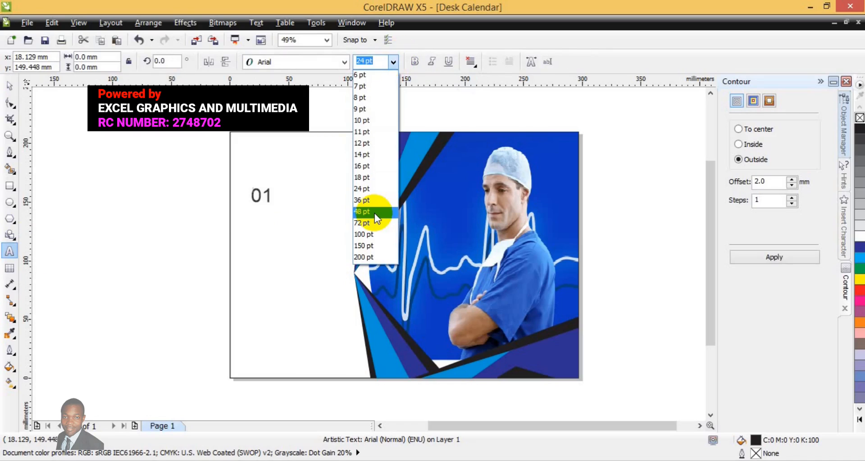
{"action": "left_click", "coordinate": [370, 239]}
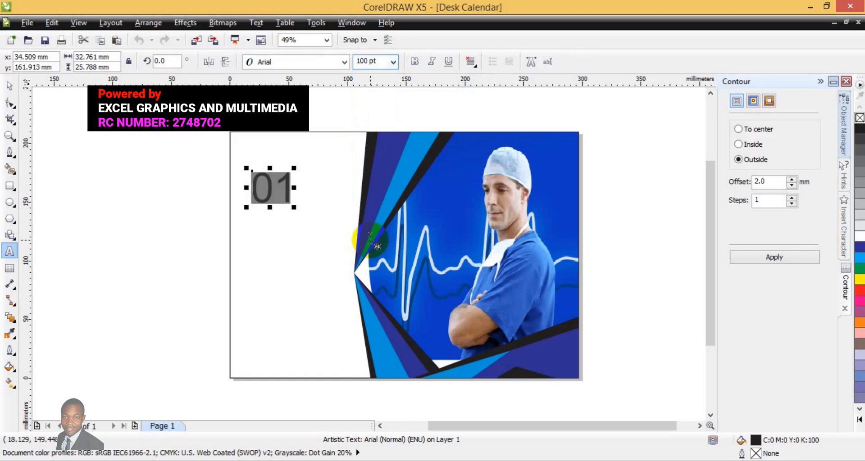
Change the font of the "01" text to Bebas.
{"action": "left_click", "coordinate": [344, 63]}
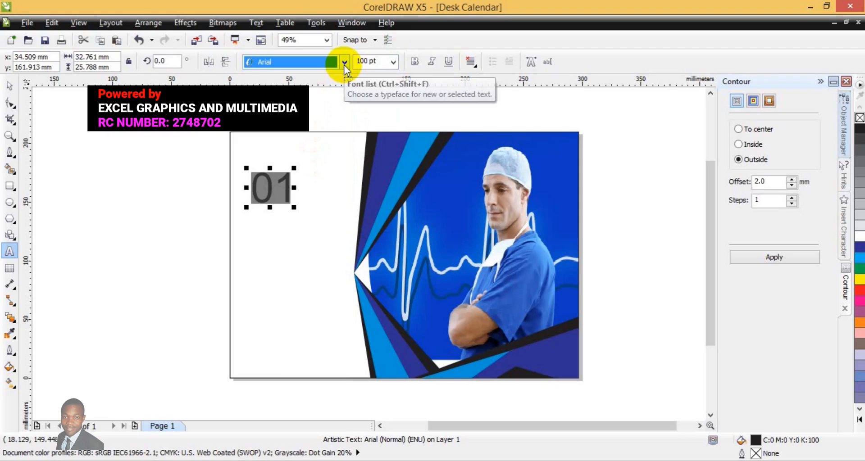
{"action": "left_click", "coordinate": [345, 65]}
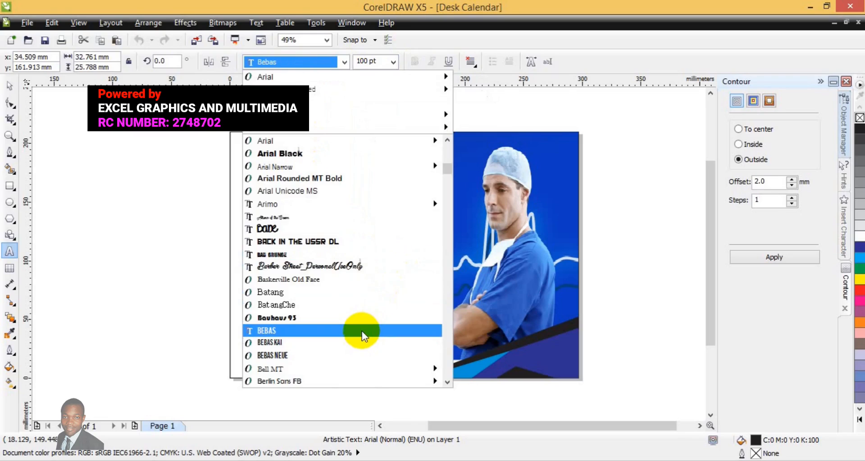
{"action": "left_click", "coordinate": [362, 331]}
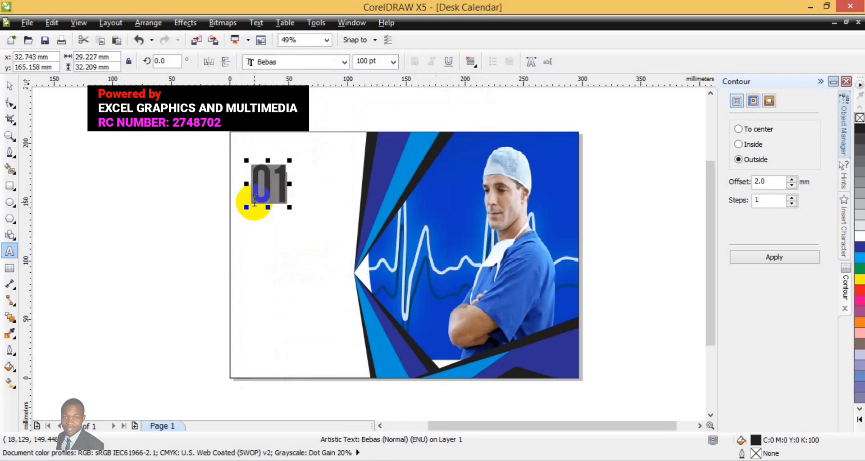
Draw a vertical line just right of the "01" text with the Pen tool and shorten it to about 46 mm.
{"action": "left_click", "coordinate": [11, 157]}
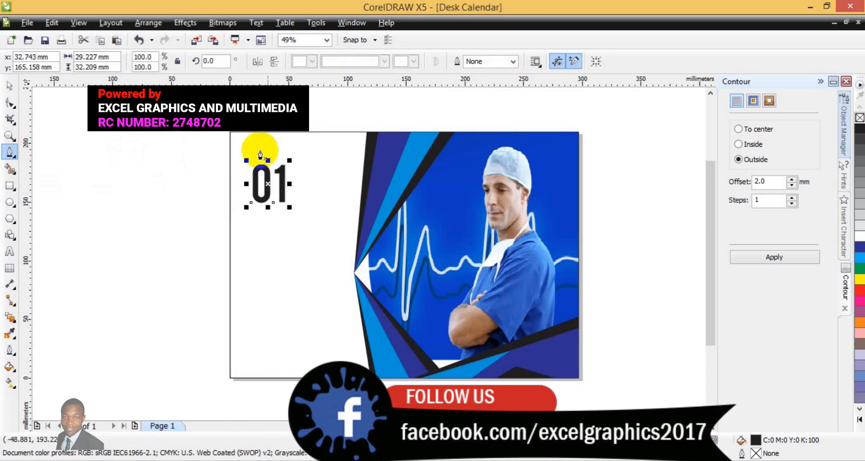
{"action": "left_click", "coordinate": [302, 153]}
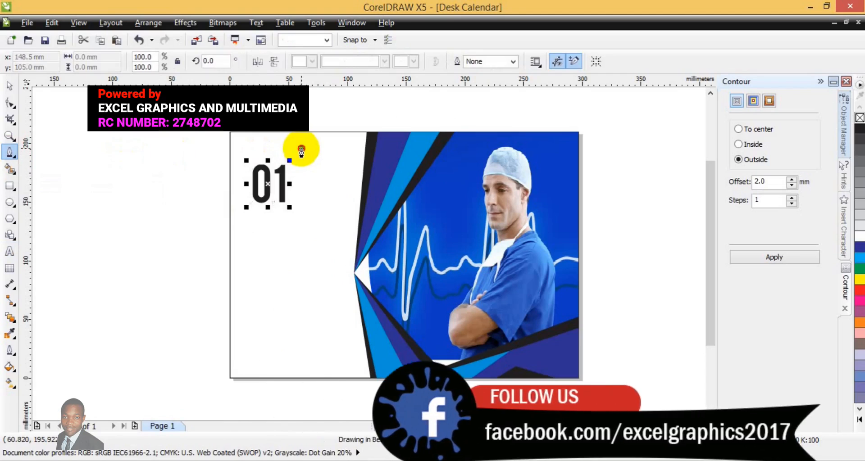
{"action": "double_click", "coordinate": [301, 225]}
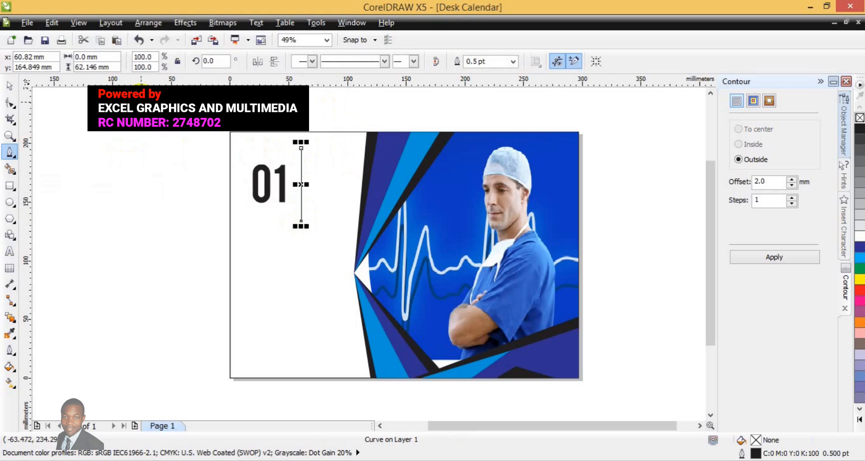
{"action": "left_click", "coordinate": [11, 88]}
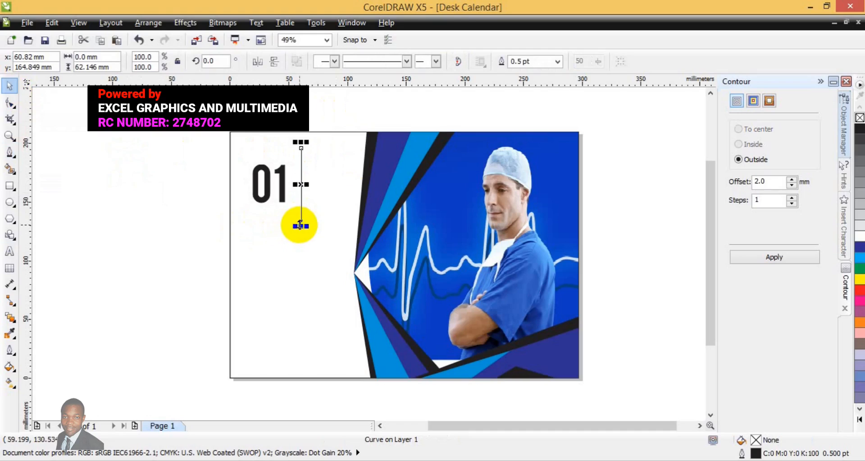
{"action": "left_click_drag", "start_coordinate": [300, 225], "coordinate": [301, 207]}
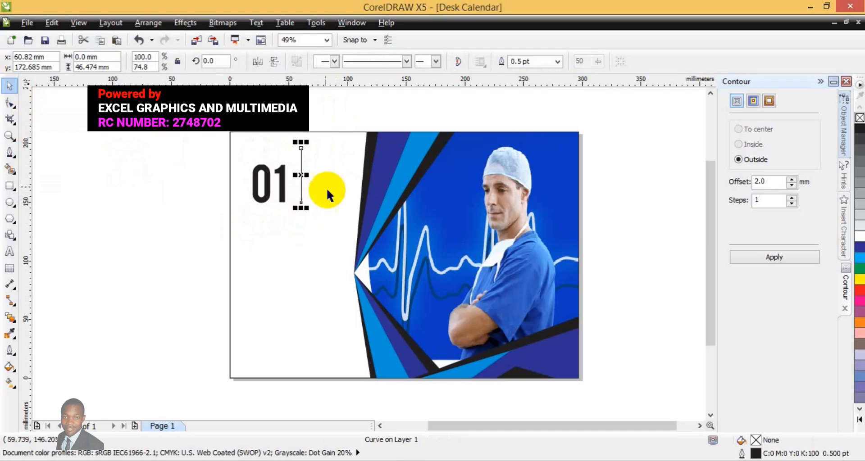
Move the "01" toward the page's upper-left corner, then place the vertical line close beside it and shorten it to about 40 mm.
{"action": "left_click", "coordinate": [265, 180]}
{"action": "left_click_drag", "start_coordinate": [265, 180], "coordinate": [261, 165]}
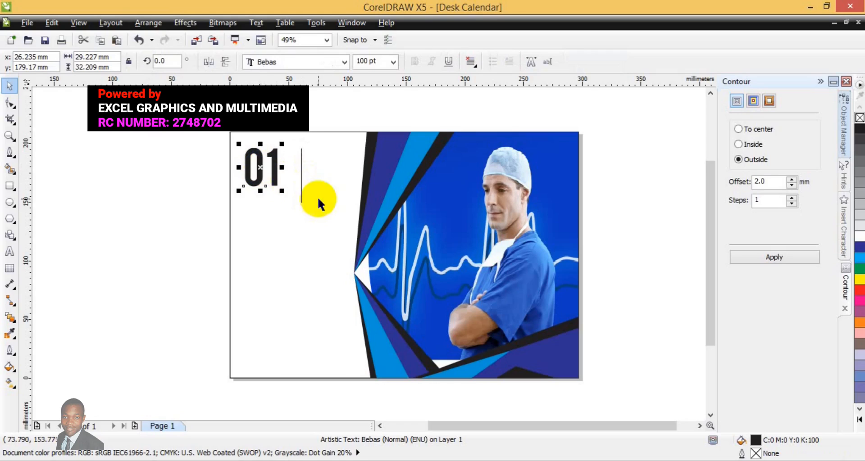
{"action": "left_click", "coordinate": [302, 187]}
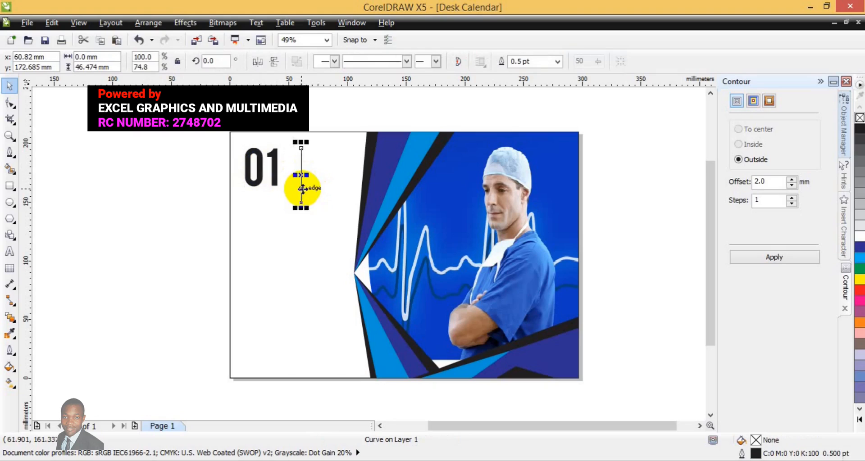
{"action": "mouse_move", "coordinate": [302, 188]}
{"action": "left_mouse_down"}
{"action": "mouse_move", "coordinate": [287, 180]}
{"action": "mouse_move", "coordinate": [287, 196]}
{"action": "mouse_move", "coordinate": [287, 187]}
{"action": "left_mouse_up"}
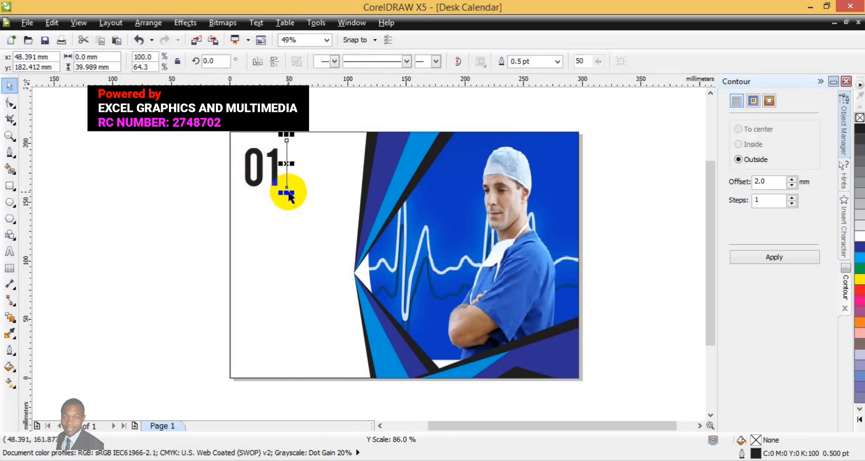
{"action": "left_click", "coordinate": [342, 103]}
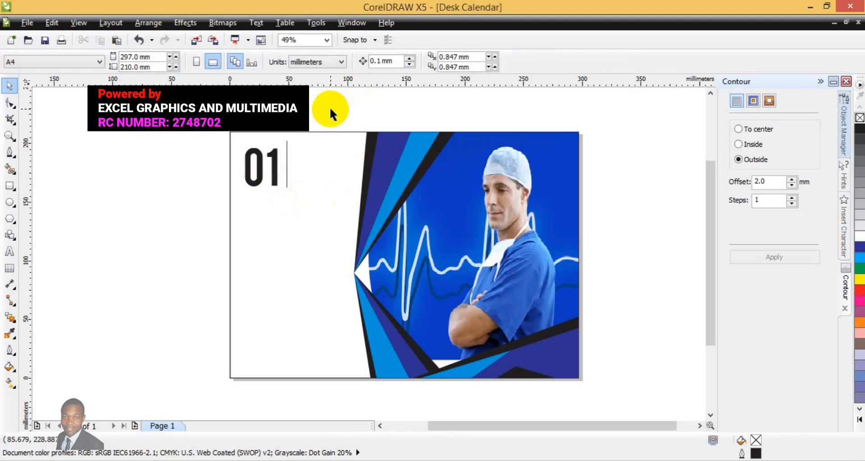
Select the six angled shapes along the photo's left edge and nudge them right to an X position of about 158.9 mm.
{"action": "left_click_drag", "start_coordinate": [331, 108], "coordinate": [456, 388]}
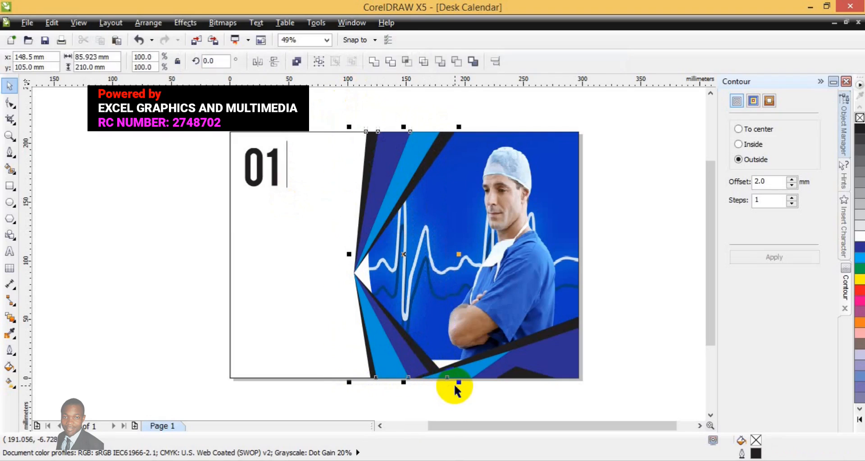
{"action": "key", "text": "Right"}
{"action": "key", "text": "Right"}
{"action": "key", "text": "Right"}
{"action": "key", "text": "Right"}
{"action": "key", "text": "Right"}
{"action": "key", "text": "Right"}
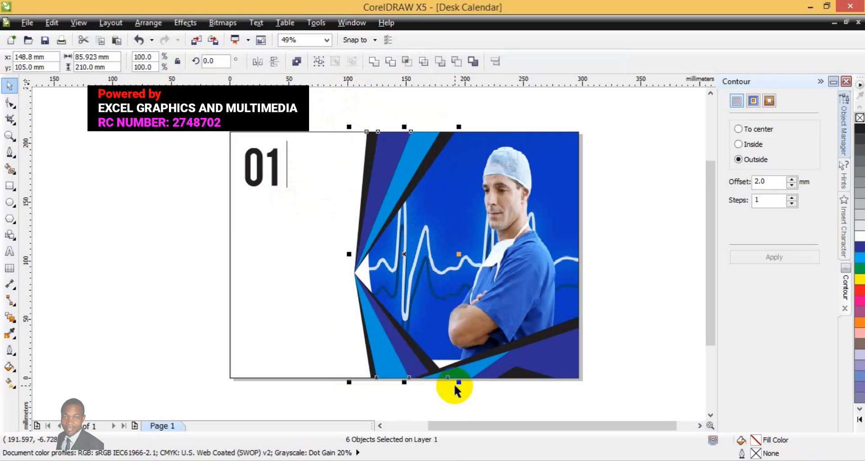
{"action": "left_click", "coordinate": [454, 386]}
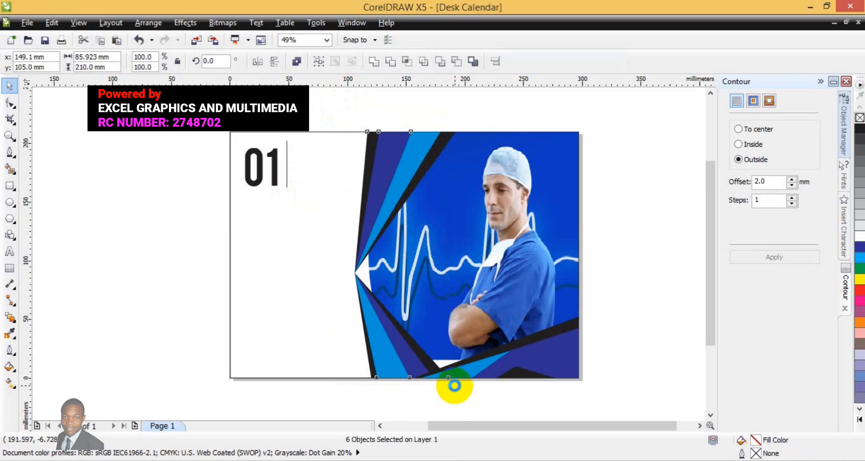
{"action": "key", "text": "Right"}
{"action": "key", "text": "Right"}
{"action": "key", "text": "Right"}
{"action": "key", "text": "Right"}
{"action": "key", "text": "Right"}
{"action": "key", "text": "Right"}
{"action": "key", "text": "Right"}
{"action": "key", "text": "Right"}
{"action": "key", "text": "Right"}
{"action": "key", "text": "Right"}
{"action": "key", "text": "Right"}
{"action": "key", "text": "Right"}
{"action": "key", "text": "Right"}
{"action": "key", "text": "Right"}
{"action": "key", "text": "Right"}
{"action": "key", "text": "Right"}
{"action": "key", "text": "Right"}
{"action": "key", "text": "Right"}
{"action": "key", "text": "Right"}
{"action": "key", "text": "Right"}
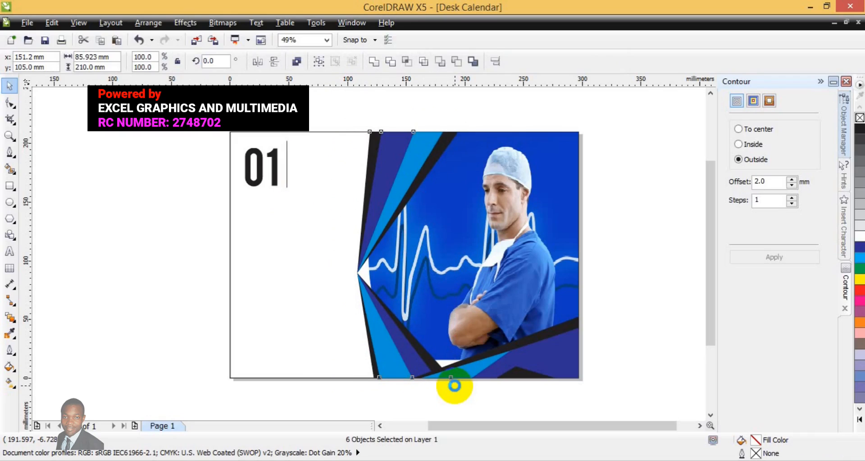
{"action": "key", "text": "Right"}
{"action": "key", "text": "Right"}
{"action": "key", "text": "Right"}
{"action": "key", "text": "Right"}
{"action": "key", "text": "Right"}
{"action": "key", "text": "Right"}
{"action": "key", "text": "Right"}
{"action": "key", "text": "Right"}
{"action": "key", "text": "Right"}
{"action": "key", "text": "Right"}
{"action": "key", "text": "Right"}
{"action": "key", "text": "Right"}
{"action": "key", "text": "Right"}
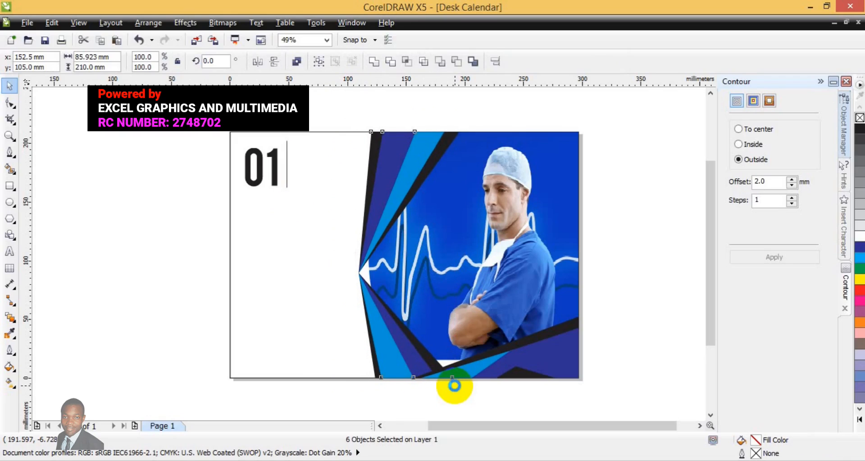
{"action": "key", "text": "Right"}
{"action": "key", "text": "Right"}
{"action": "key", "text": "Right"}
{"action": "key", "text": "Right"}
{"action": "key", "text": "Right"}
{"action": "key", "text": "Right"}
{"action": "key", "text": "Right"}
{"action": "key", "text": "Right"}
{"action": "key", "text": "Right"}
{"action": "key", "text": "Right"}
{"action": "key", "text": "Right"}
{"action": "key", "text": "Right"}
{"action": "key", "text": "Right"}
{"action": "key", "text": "Right"}
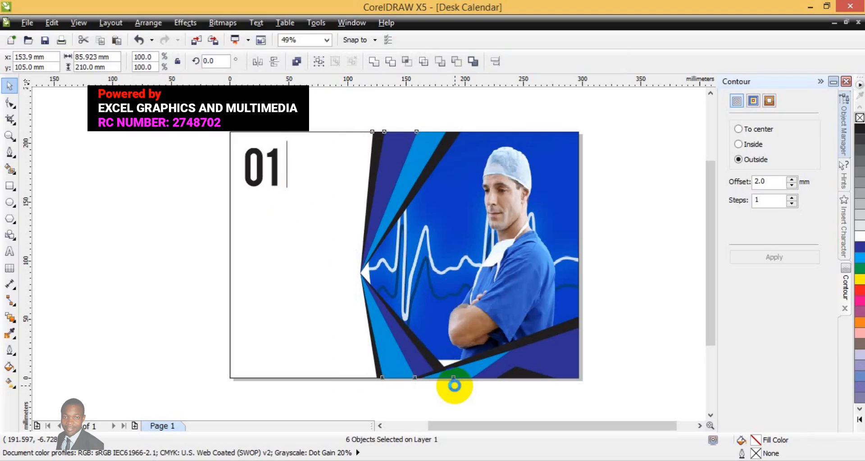
{"action": "key", "text": "Right"}
{"action": "key", "text": "Right"}
{"action": "key", "text": "Right"}
{"action": "key", "text": "Right"}
{"action": "key", "text": "Right"}
{"action": "key", "text": "Right"}
{"action": "key", "text": "Right"}
{"action": "key", "text": "Right"}
{"action": "key", "text": "Right"}
{"action": "key", "text": "Right"}
{"action": "key", "text": "Right"}
{"action": "key", "text": "Right"}
{"action": "key", "text": "Right"}
{"action": "key", "text": "Right"}
{"action": "key", "text": "Right"}
{"action": "key", "text": "Right"}
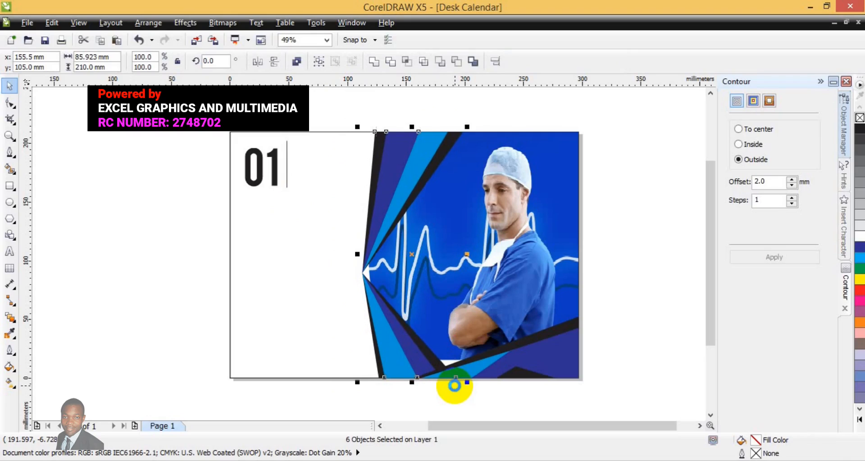
{"action": "key", "text": "Right"}
{"action": "key", "text": "Right"}
{"action": "key", "text": "Right"}
{"action": "key", "text": "Right"}
{"action": "key", "text": "Right"}
{"action": "key", "text": "Right"}
{"action": "key", "text": "Right"}
{"action": "key", "text": "Right"}
{"action": "key", "text": "Right"}
{"action": "key", "text": "Right"}
{"action": "key", "text": "Right"}
{"action": "key", "text": "Right"}
{"action": "key", "text": "Right"}
{"action": "key", "text": "Right"}
{"action": "key", "text": "Right"}
{"action": "key", "text": "Right"}
{"action": "key", "text": "Right"}
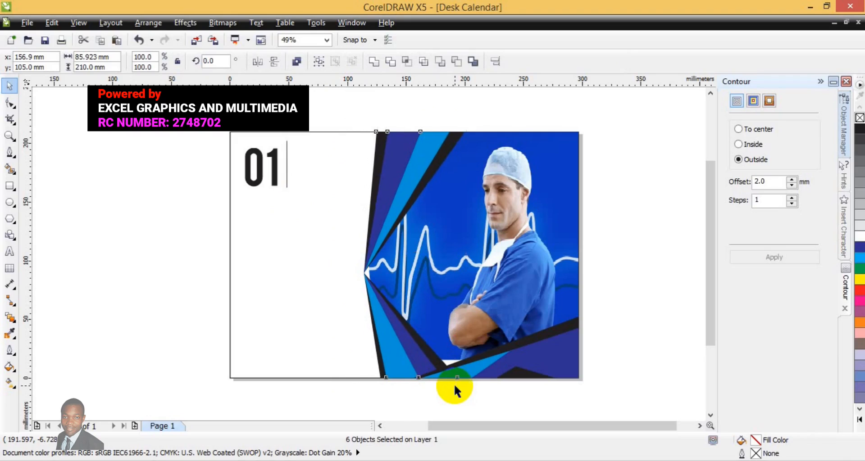
{"action": "key", "text": "Right"}
{"action": "key", "text": "Right"}
{"action": "key", "text": "Right"}
{"action": "key", "text": "Right"}
{"action": "key", "text": "Right"}
{"action": "key", "text": "Right"}
{"action": "key", "text": "Right"}
{"action": "key", "text": "Right"}
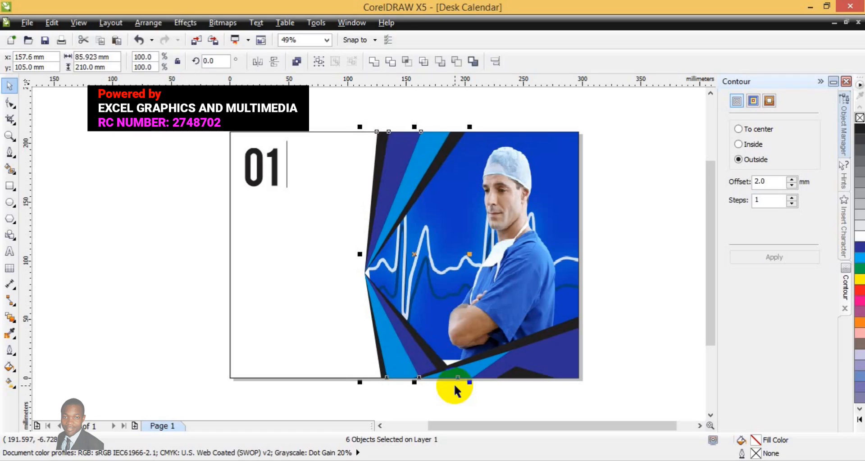
{"action": "key", "text": "Right"}
{"action": "key", "text": "Right"}
{"action": "key", "text": "Right"}
{"action": "key", "text": "Right"}
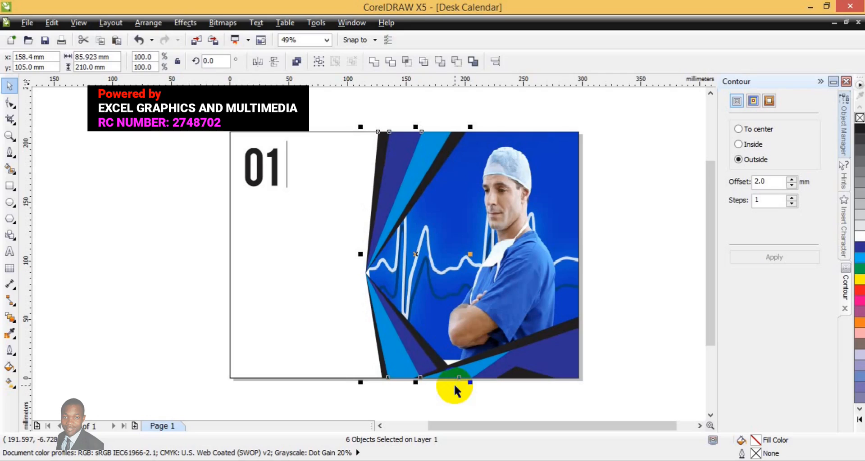
{"action": "key", "text": "Right"}
{"action": "key", "text": "Right"}
{"action": "key", "text": "Right"}
{"action": "key", "text": "Right"}
{"action": "key", "text": "Right"}
{"action": "key", "text": "Right"}
{"action": "key", "text": "Right"}
{"action": "key", "text": "Right"}
{"action": "key", "text": "Right"}
{"action": "key", "text": "Right"}
{"action": "key", "text": "Right"}
{"action": "key", "text": "Right"}
{"action": "key", "text": "Right"}
{"action": "key", "text": "Right"}
{"action": "key", "text": "Right"}
{"action": "key", "text": "Right"}
{"action": "key", "text": "Right"}
{"action": "key", "text": "Right"}
{"action": "key", "text": "Right"}
{"action": "key", "text": "Right"}
{"action": "key", "text": "Right"}
{"action": "key", "text": "Right"}
{"action": "key", "text": "Right"}
{"action": "key", "text": "Left"}
{"action": "key", "text": "Left"}
{"action": "key", "text": "Left"}
{"action": "key", "text": "Left"}
{"action": "key", "text": "Left"}
{"action": "key", "text": "Left"}
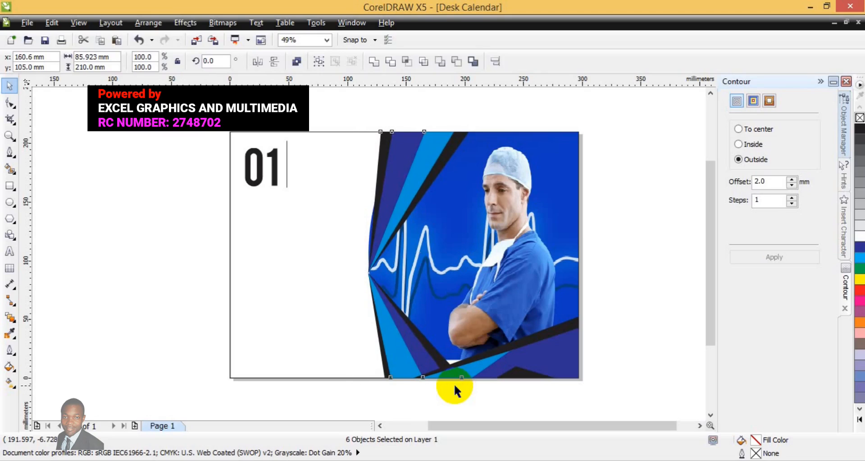
{"action": "key", "text": "Left"}
{"action": "key", "text": "Left"}
{"action": "key", "text": "Left"}
{"action": "key", "text": "Left"}
{"action": "key", "text": "Left"}
{"action": "key", "text": "Left"}
{"action": "key", "text": "Left"}
{"action": "key", "text": "Left"}
{"action": "key", "text": "Left"}
{"action": "key", "text": "Left"}
{"action": "key", "text": "Left"}
{"action": "key", "text": "Left"}
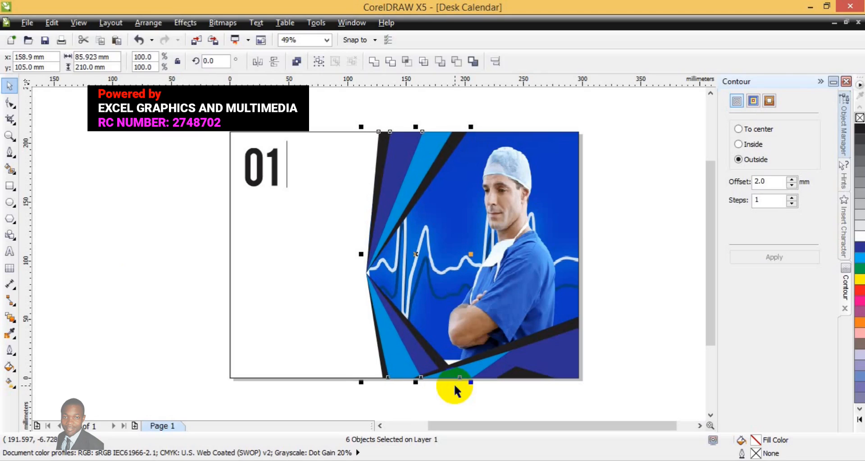
Add the artistic text "2019" in the empty area outside the page's left edge.
{"action": "left_click", "coordinate": [82, 271]}
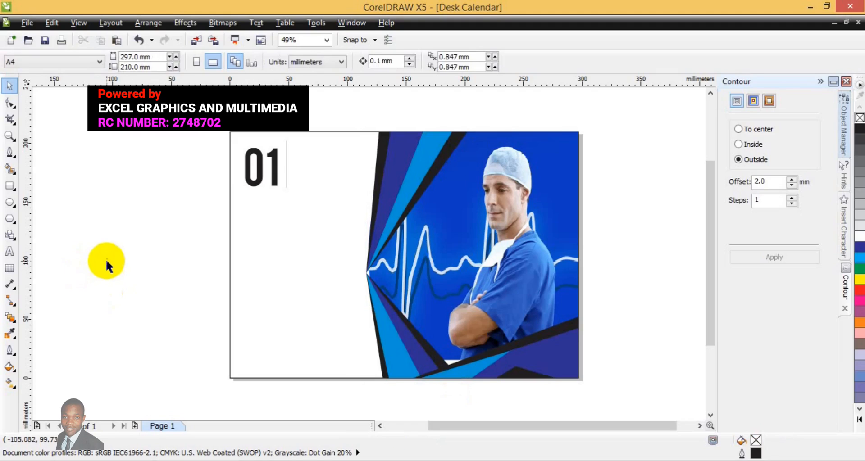
{"action": "left_click", "coordinate": [11, 251]}
{"action": "left_click", "coordinate": [125, 216]}
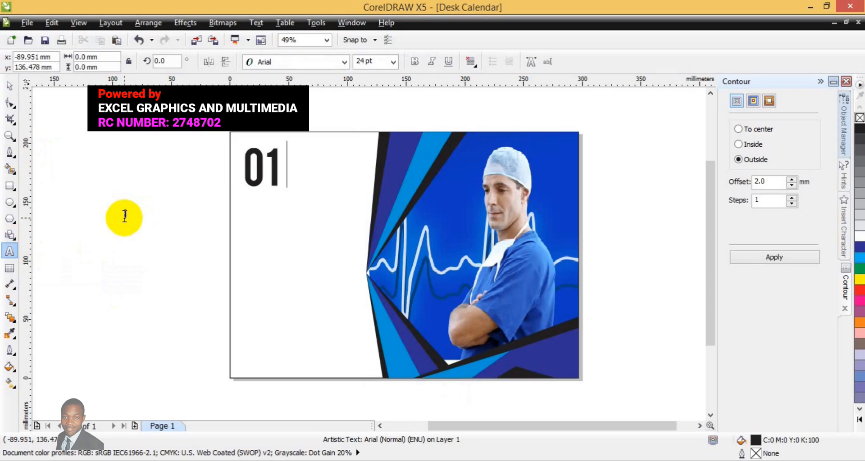
{"action": "type", "text": "2019"}
{"action": "key", "text": "ctrl+a"}
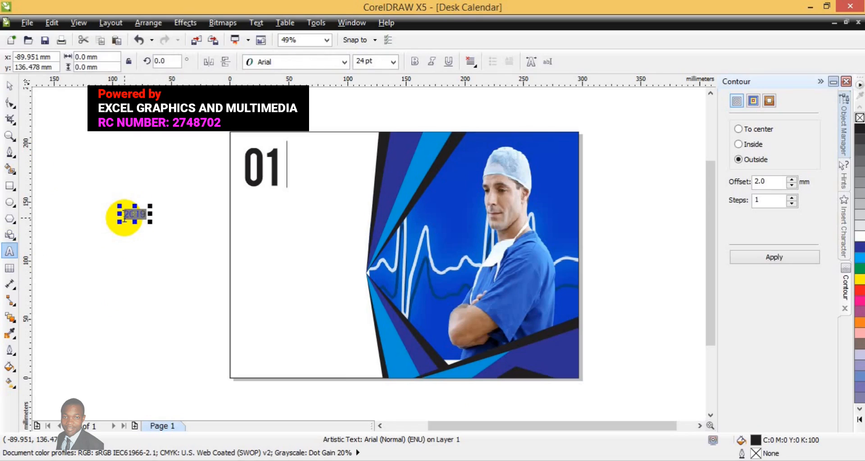
Set the "2019" text to the Bebas Kai font at 72 pt.
{"action": "left_click", "coordinate": [344, 64]}
{"action": "mouse_move", "coordinate": [317, 77]}
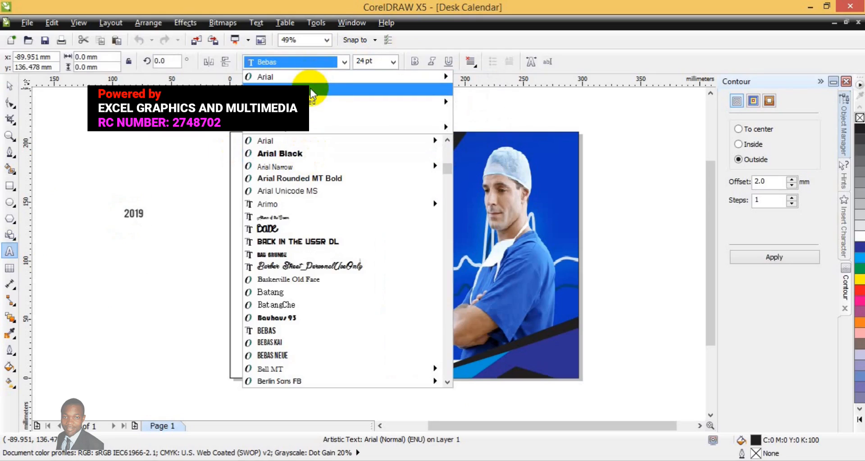
{"action": "left_click", "coordinate": [283, 343]}
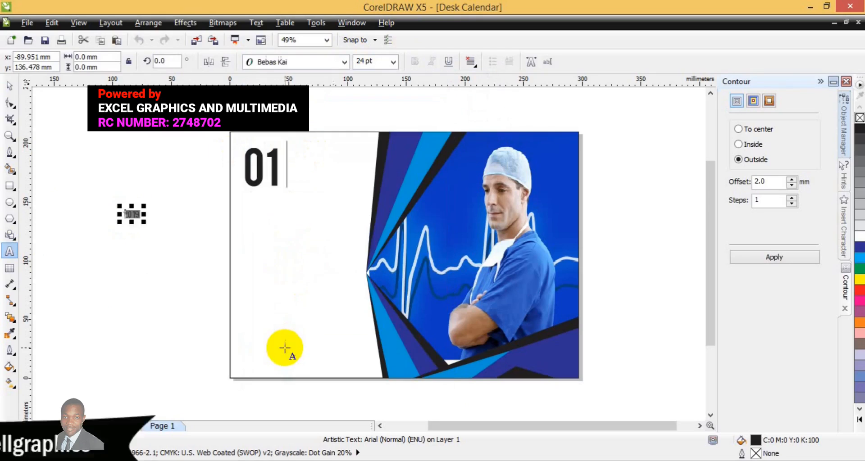
{"action": "left_click", "coordinate": [394, 61]}
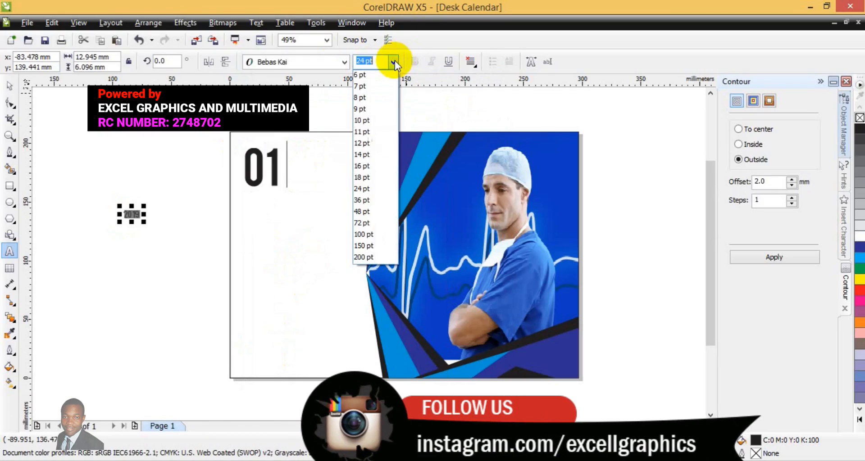
{"action": "left_click", "coordinate": [372, 224]}
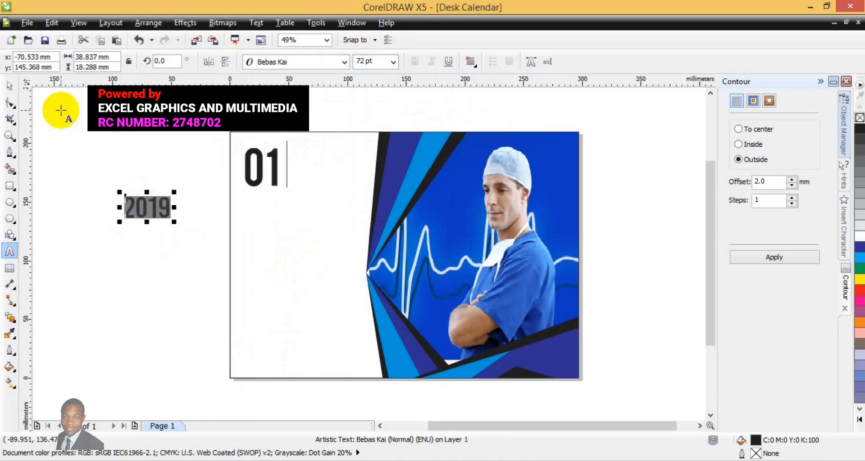
Move the "2019" onto the page, just right of the vertical line and level with the upper part of the "01".
{"action": "left_click", "coordinate": [13, 88]}
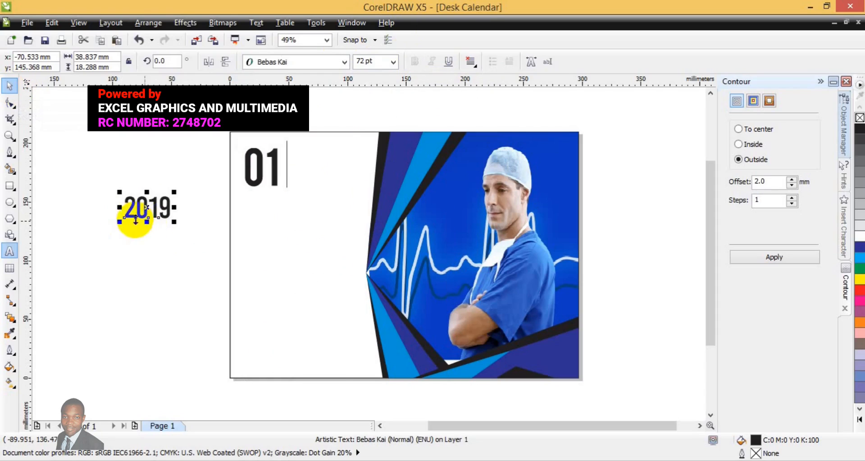
{"action": "left_click_drag", "start_coordinate": [146, 209], "coordinate": [316, 156]}
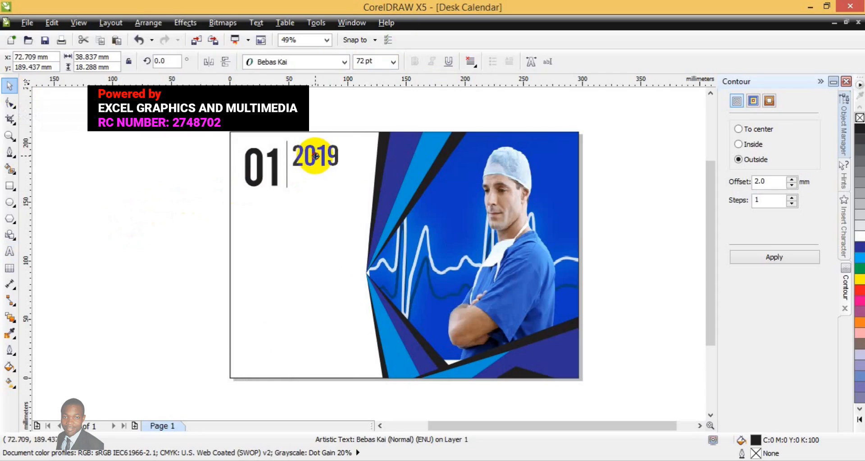
{"action": "left_click", "coordinate": [120, 248]}
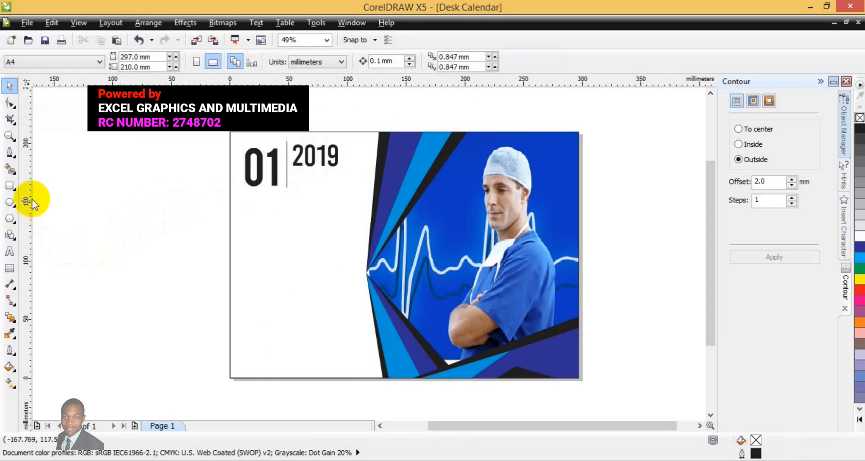
Add the artistic text "JANUARY" outside the page's left edge and change its font to Nexa Bold.
{"action": "left_click", "coordinate": [11, 251]}
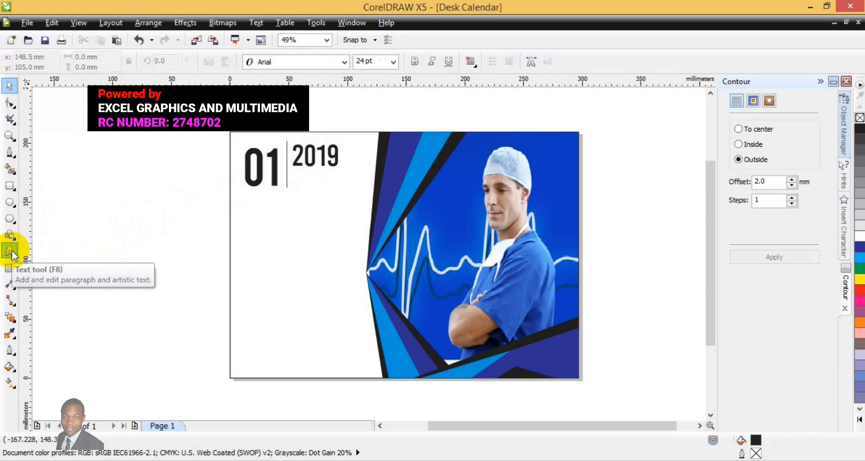
{"action": "left_click", "coordinate": [127, 214]}
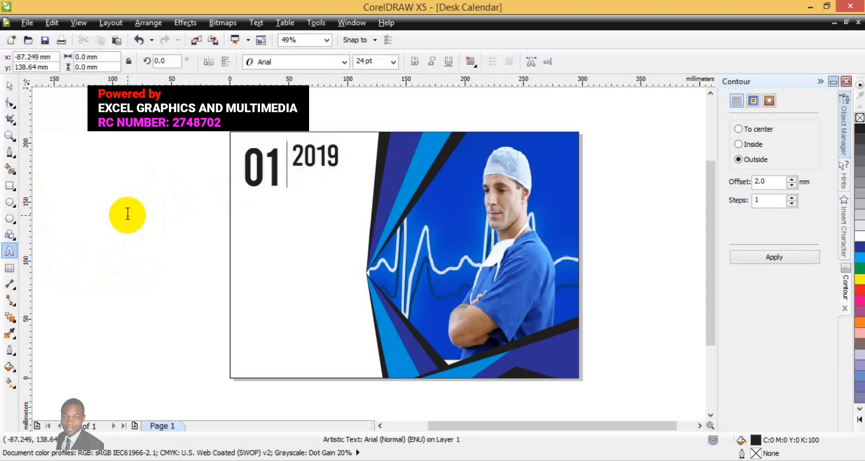
{"action": "type", "text": "JANUARY"}
{"action": "key", "text": "ctrl+a"}
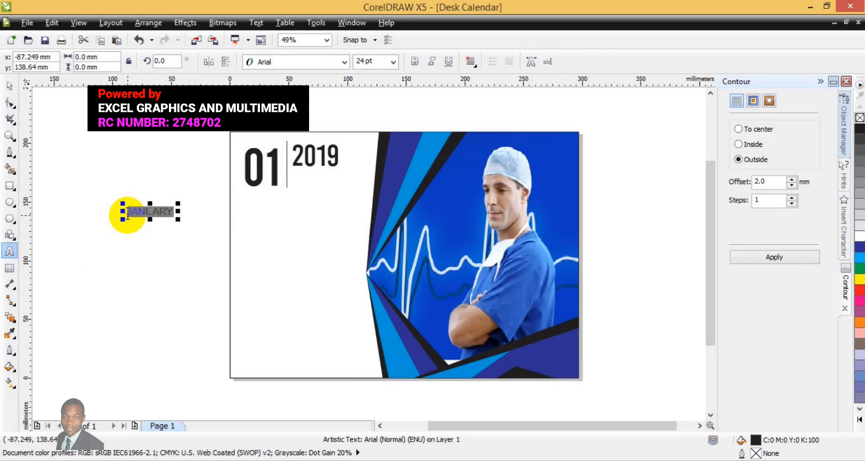
{"action": "left_click", "coordinate": [344, 62]}
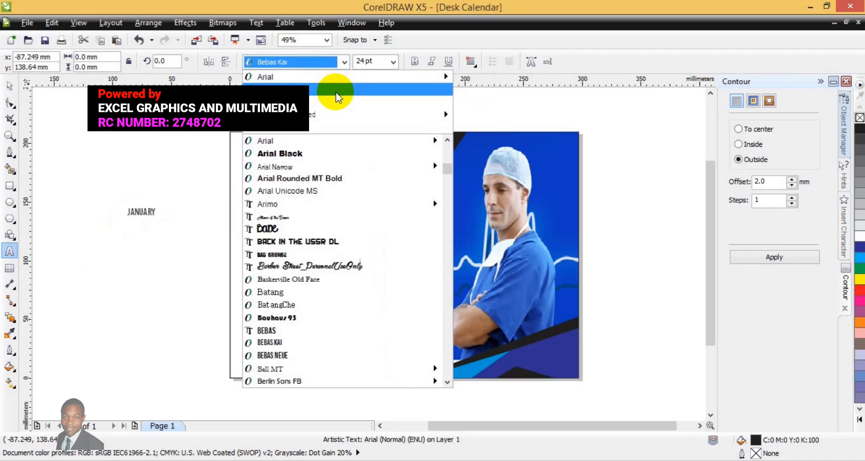
{"action": "left_click", "coordinate": [323, 129]}
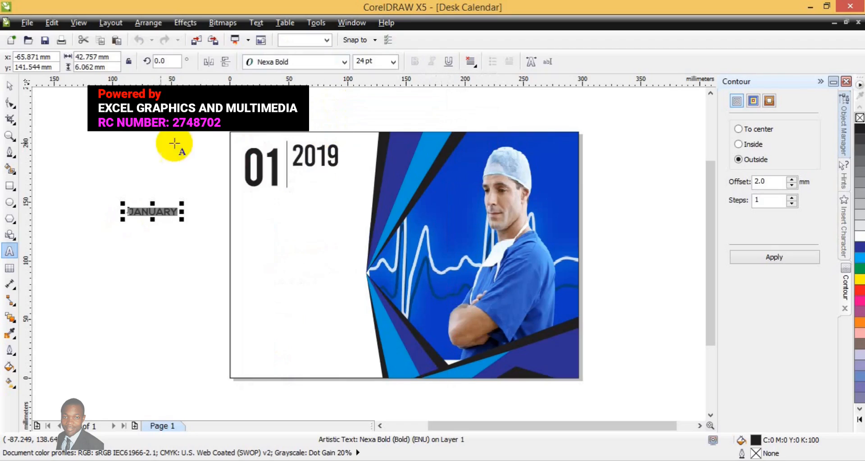
Move the "JANUARY" text directly beneath "2019" and fill it with cyan (C:100 M:0 Y:0 K:0).
{"action": "left_click", "coordinate": [9, 102]}
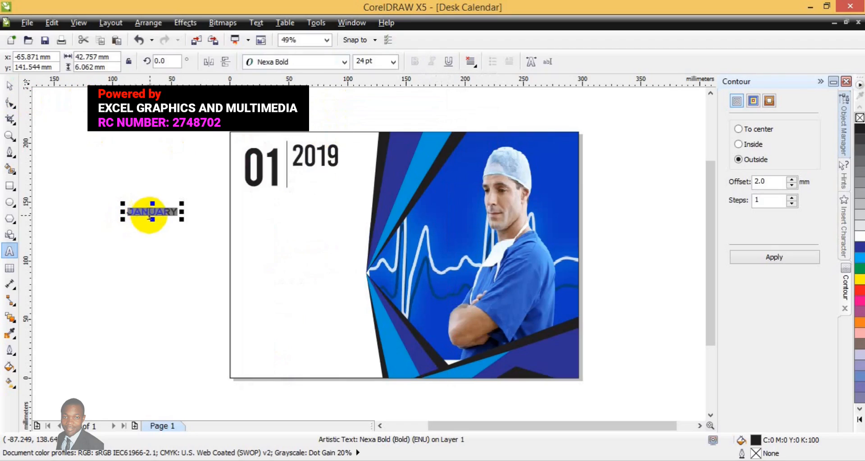
{"action": "left_click_drag", "start_coordinate": [153, 212], "coordinate": [316, 178]}
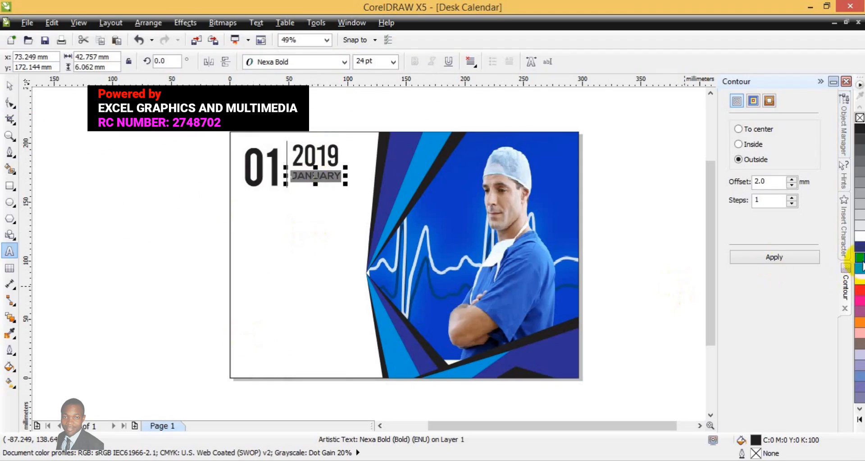
{"action": "left_click", "coordinate": [861, 260]}
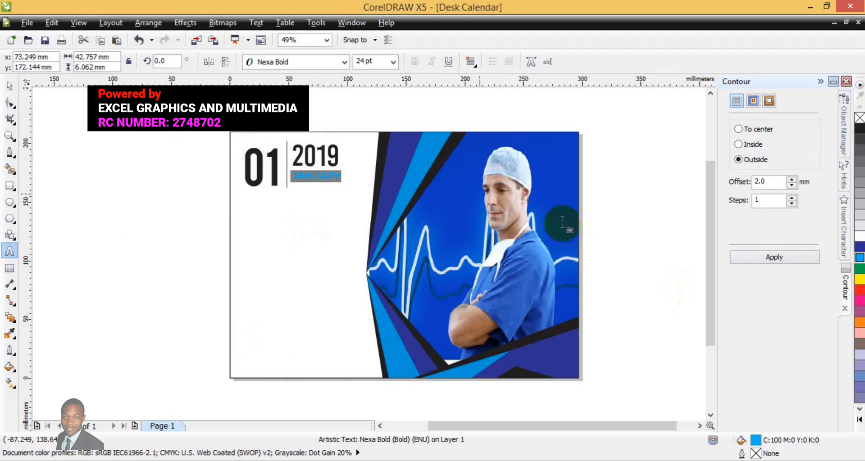
{"action": "left_click", "coordinate": [10, 85]}
Fill the "01" text with dark blue (C:100 M:100 Y:0 K:0).
{"action": "left_click", "coordinate": [307, 166]}
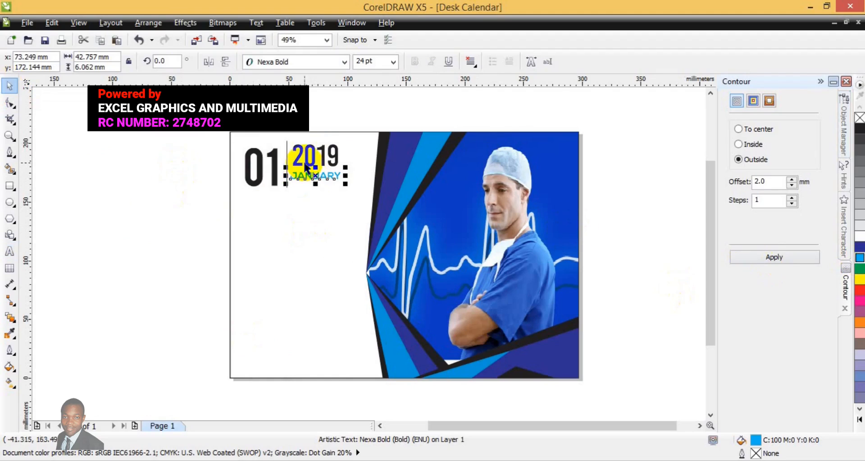
{"action": "left_click", "coordinate": [301, 155]}
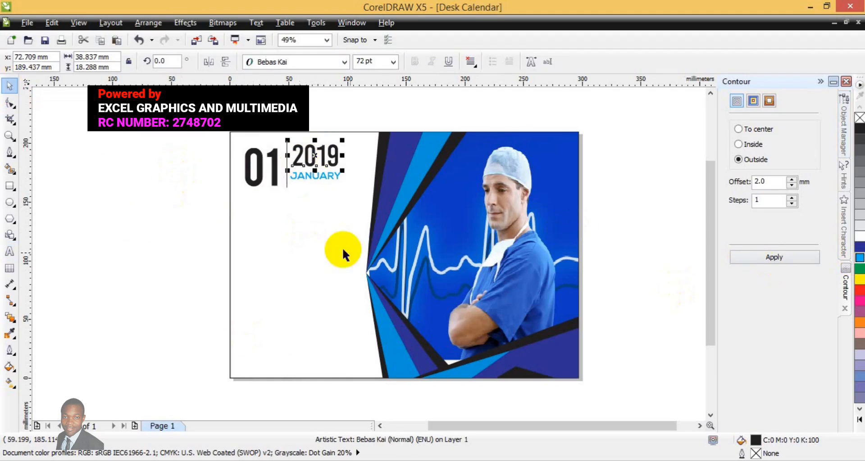
{"action": "left_click", "coordinate": [274, 185]}
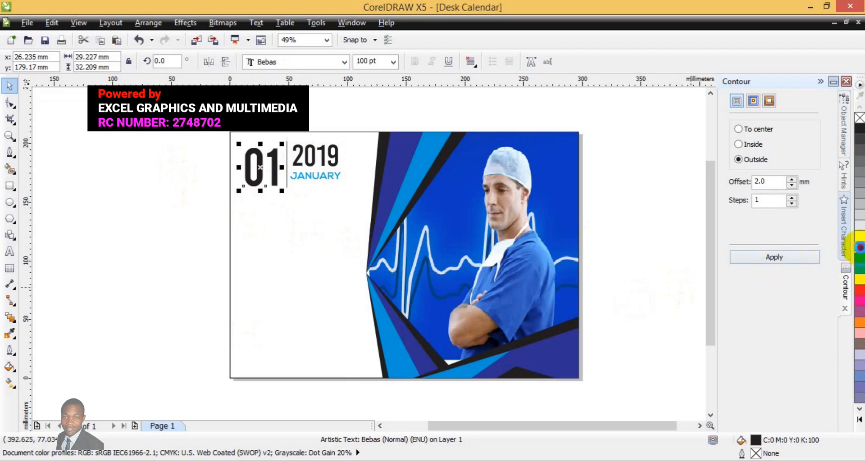
{"action": "left_click", "coordinate": [860, 247]}
{"action": "left_click", "coordinate": [682, 261]}
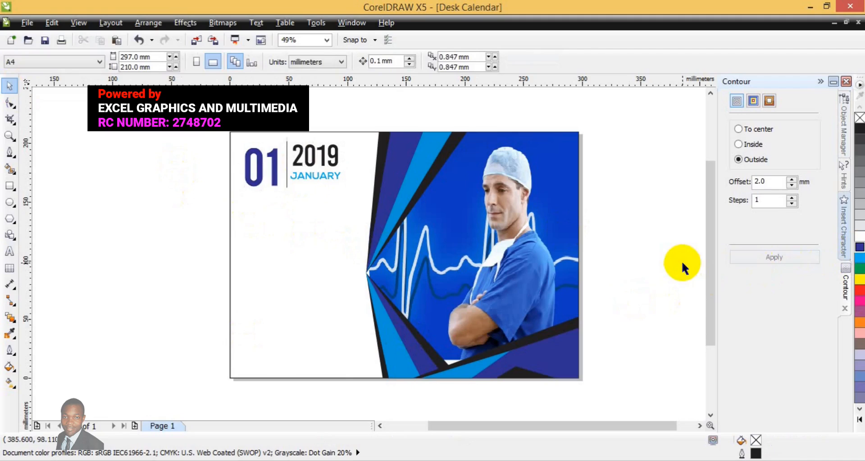
Place a horizontal guideline at about 169 mm, along the base of "JANUARY", and raise the "01" so it stands on that guideline.
{"action": "left_click", "coordinate": [303, 158]}
{"action": "left_click", "coordinate": [276, 177]}
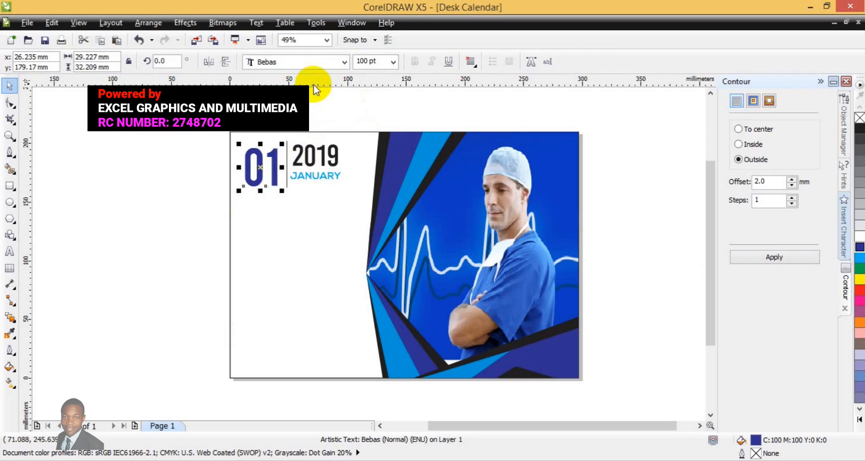
{"action": "left_click_drag", "start_coordinate": [314, 85], "coordinate": [276, 165]}
{"action": "left_click", "coordinate": [276, 174]}
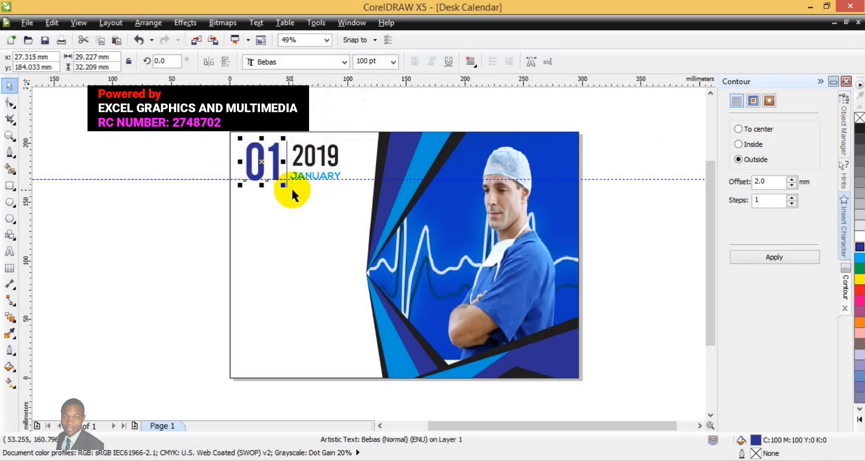
Shorten the vertical line from its lower end to about 32 mm, ending at the guideline, and delete the guideline.
{"action": "left_click", "coordinate": [287, 185]}
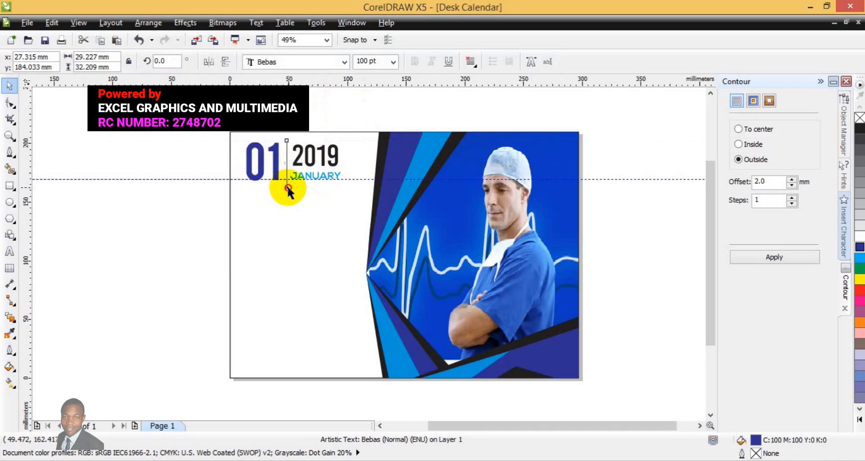
{"action": "left_click_drag", "start_coordinate": [287, 192], "coordinate": [287, 181]}
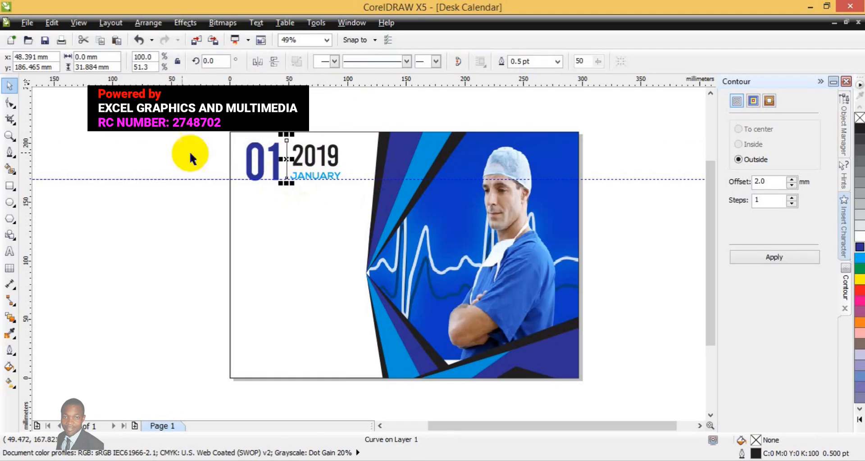
{"action": "right_click", "coordinate": [174, 179]}
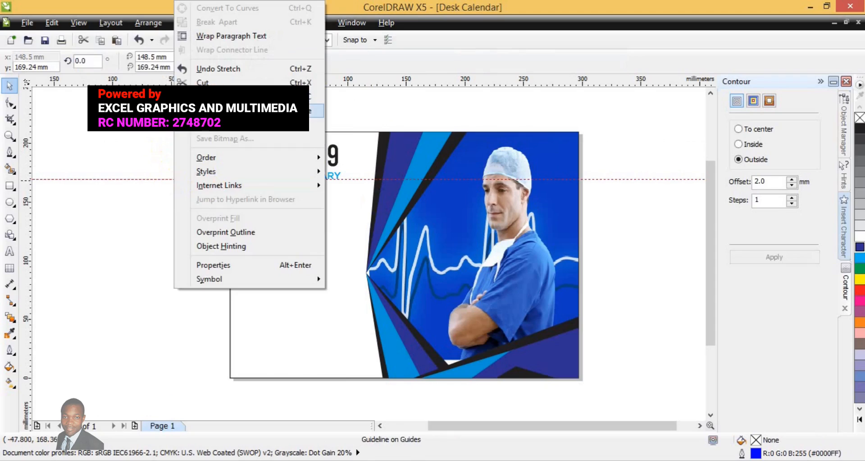
{"action": "left_click", "coordinate": [279, 111]}
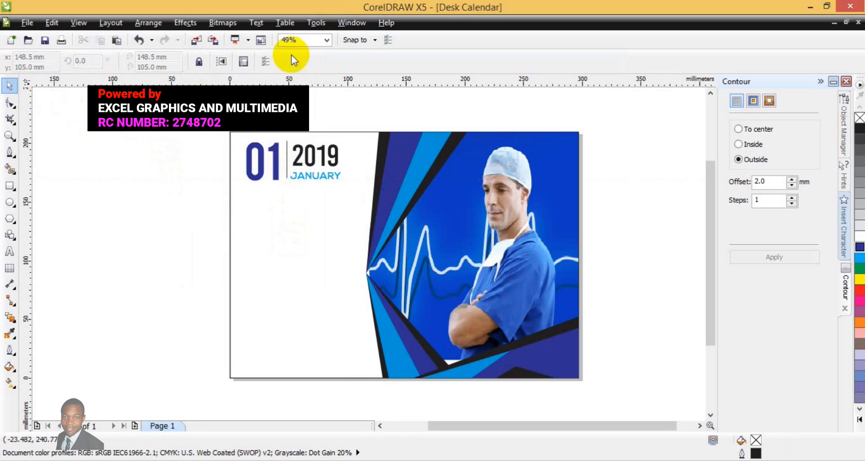
Run the Wizard.CreateCalendar macro from the CalendarWizard (CalendarWizard.gms) project to open the calendar wizard.
{"action": "left_click", "coordinate": [318, 24]}
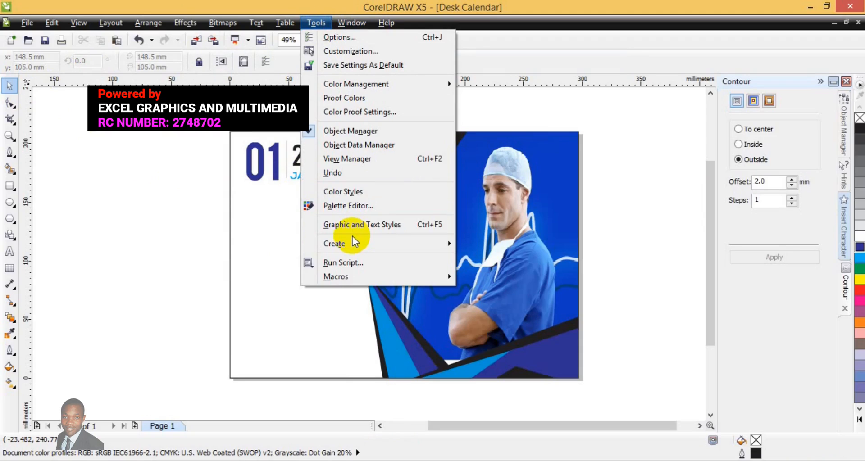
{"action": "mouse_move", "coordinate": [351, 247]}
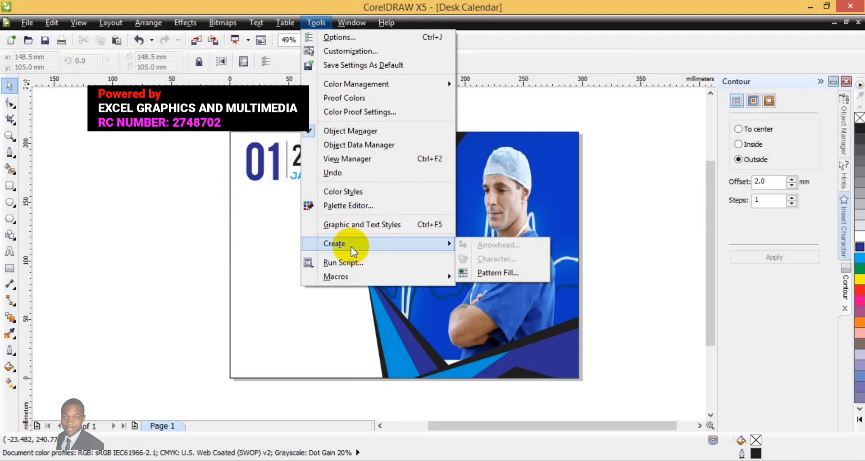
{"action": "mouse_move", "coordinate": [350, 278]}
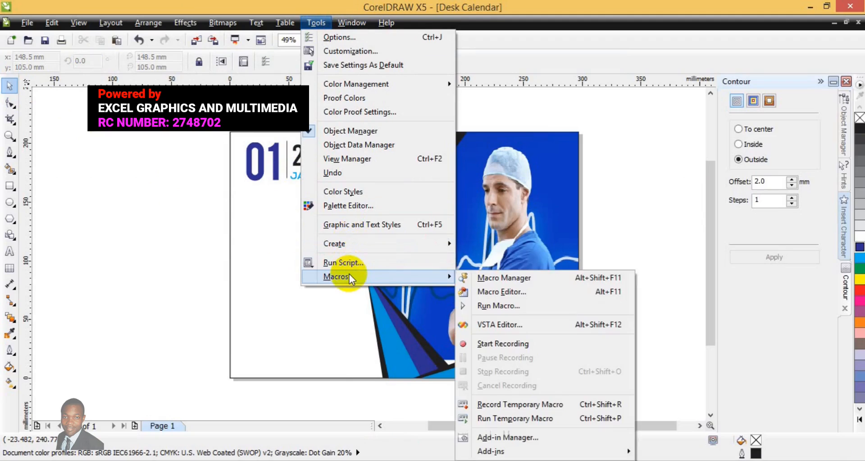
{"action": "left_click", "coordinate": [518, 309]}
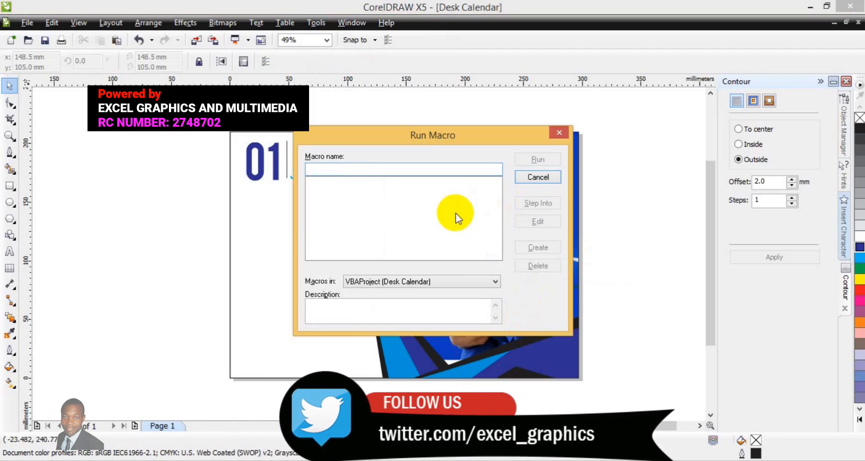
{"action": "left_click", "coordinate": [496, 283]}
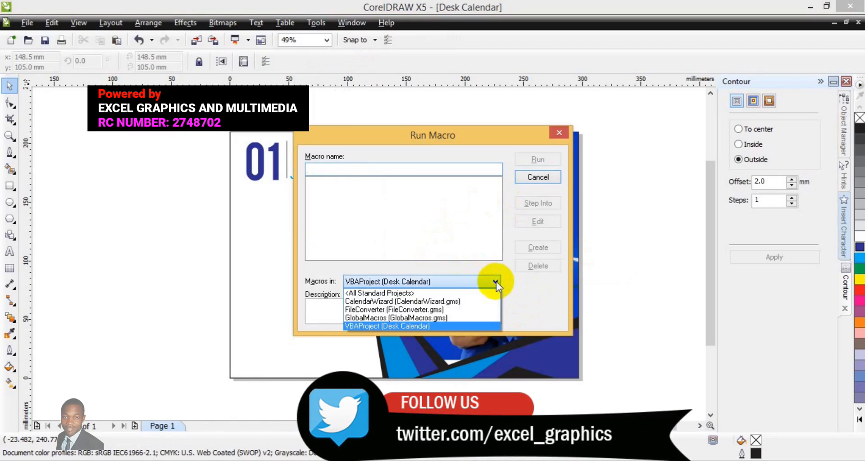
{"action": "left_click", "coordinate": [452, 301]}
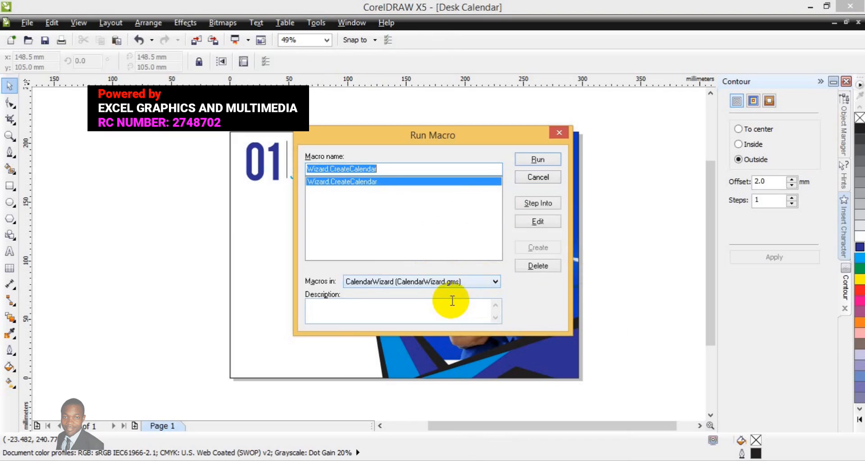
{"action": "left_click", "coordinate": [532, 160]}
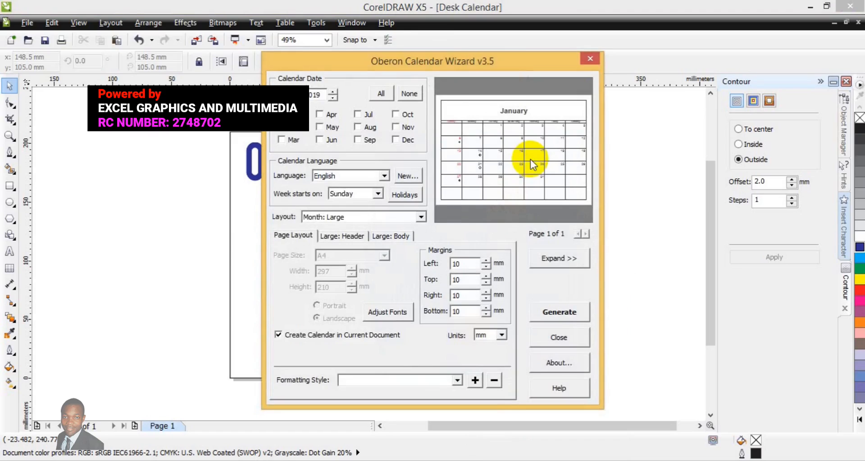
Expand the calendar wizard's preview and turn off the title's Above, Below, Left and Right borders in the large header settings.
{"action": "left_click_drag", "start_coordinate": [442, 58], "coordinate": [555, 38]}
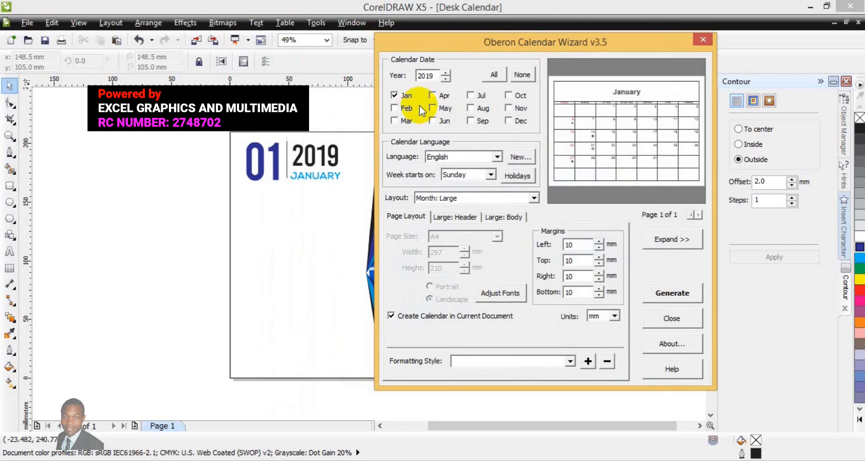
{"action": "left_click", "coordinate": [660, 242]}
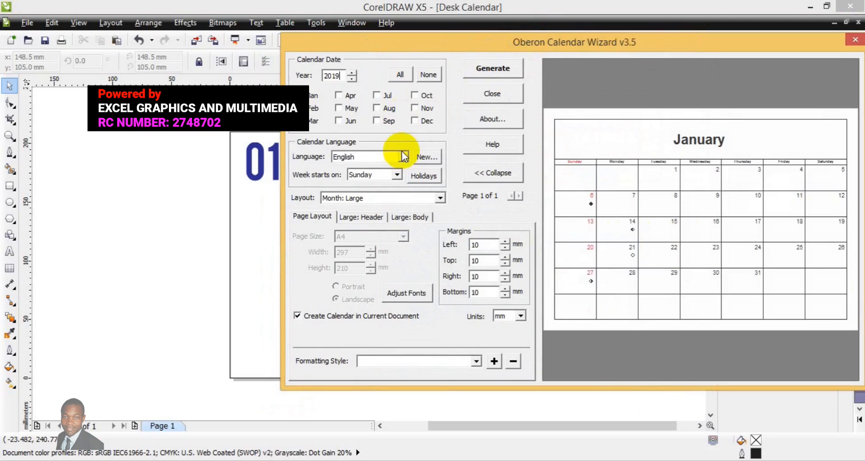
{"action": "left_click", "coordinate": [349, 220]}
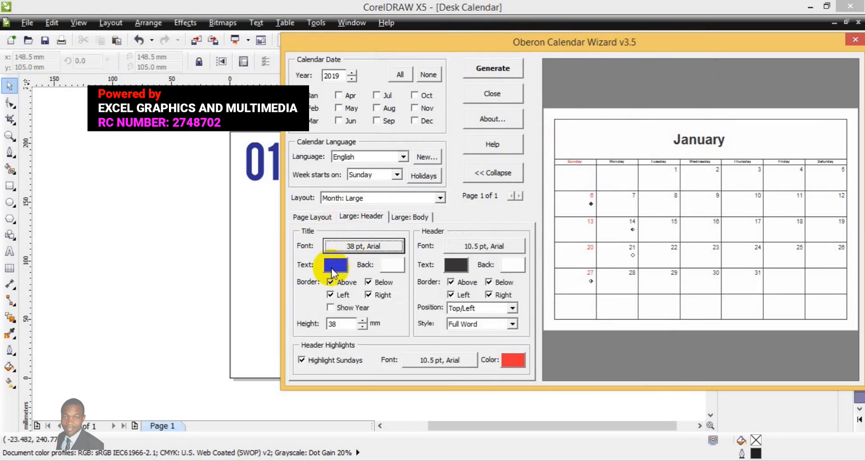
{"action": "left_click", "coordinate": [369, 283]}
{"action": "left_click", "coordinate": [369, 296]}
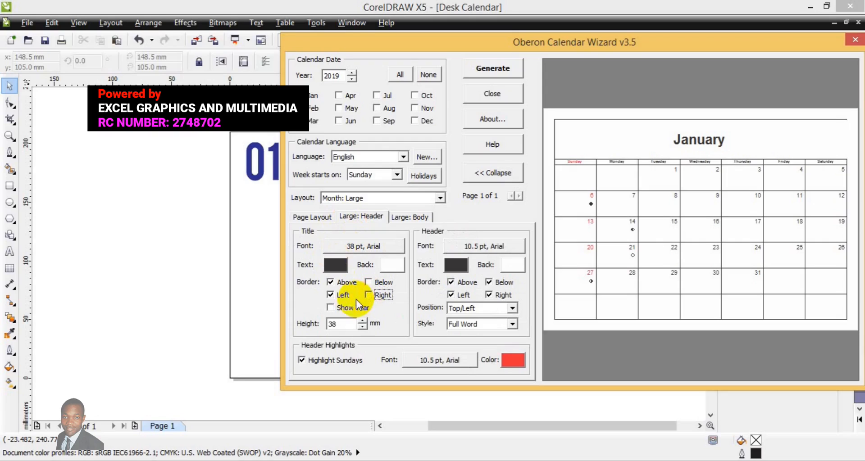
{"action": "left_click", "coordinate": [332, 296]}
{"action": "left_click", "coordinate": [331, 283]}
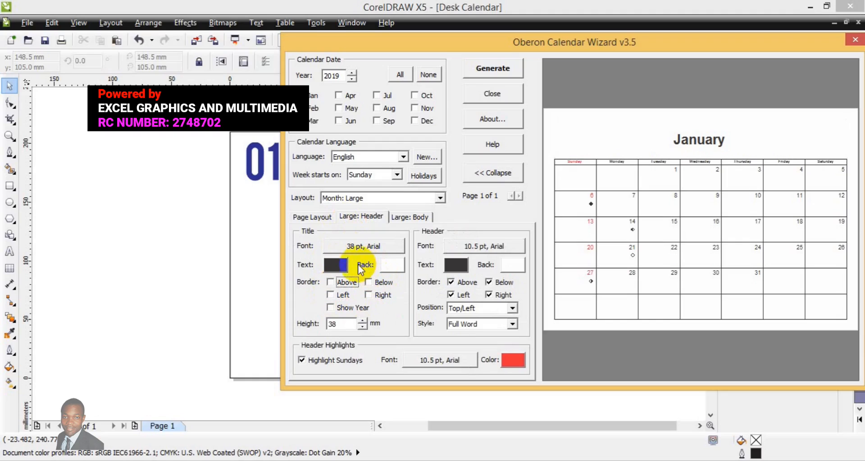
Set both the background and the text colour of the calendar title to white.
{"action": "left_click", "coordinate": [386, 269]}
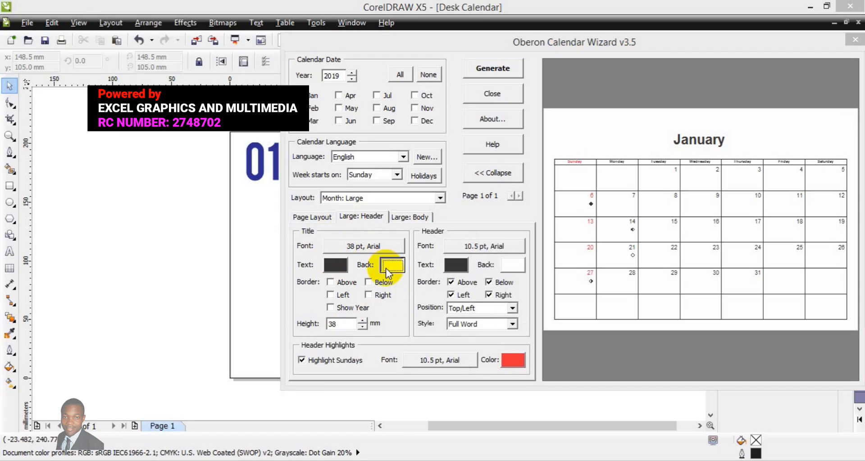
{"action": "left_click", "coordinate": [341, 272]}
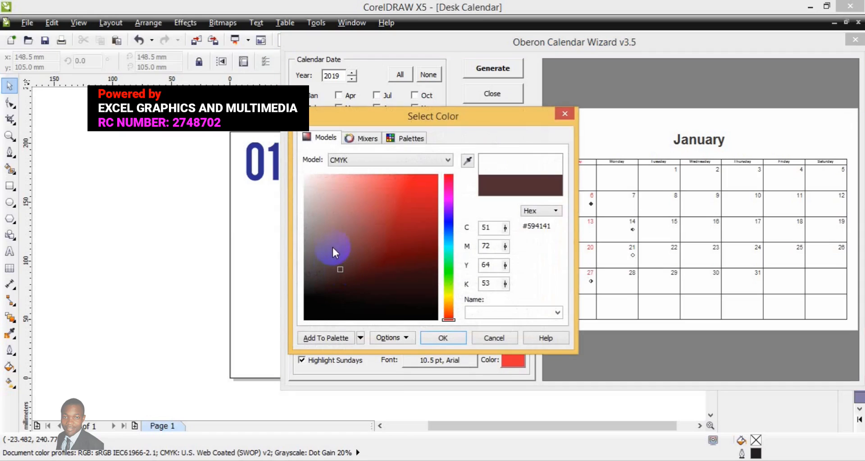
{"action": "left_click", "coordinate": [305, 175]}
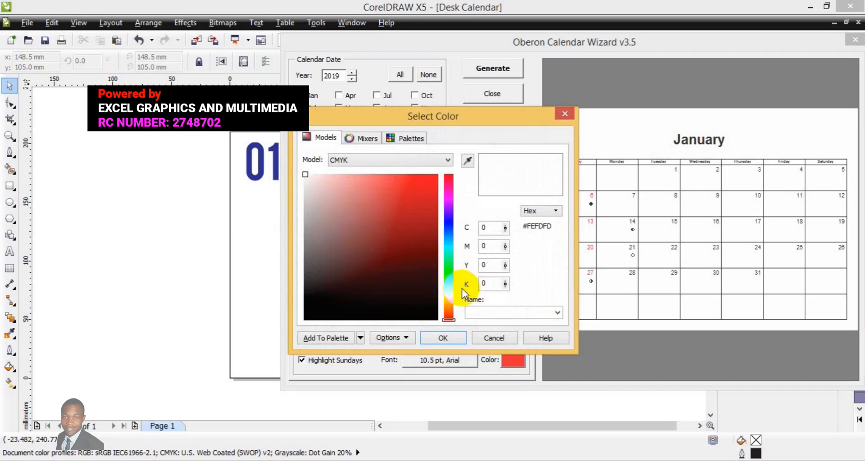
{"action": "left_click", "coordinate": [442, 338]}
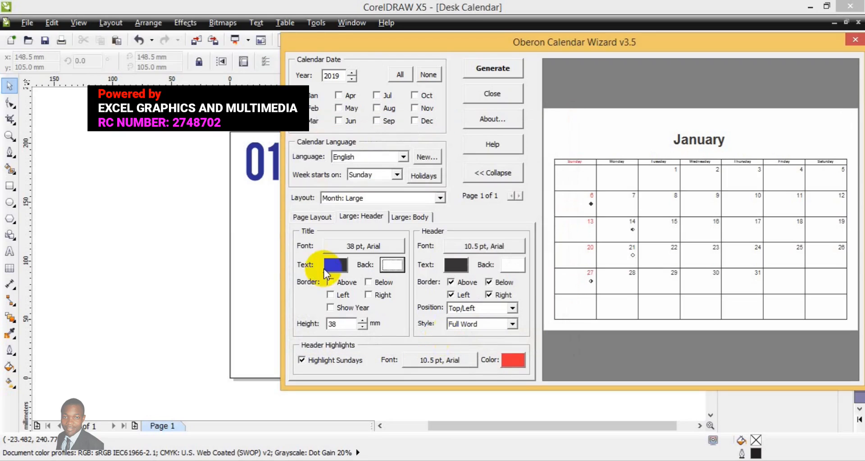
{"action": "left_click", "coordinate": [346, 268]}
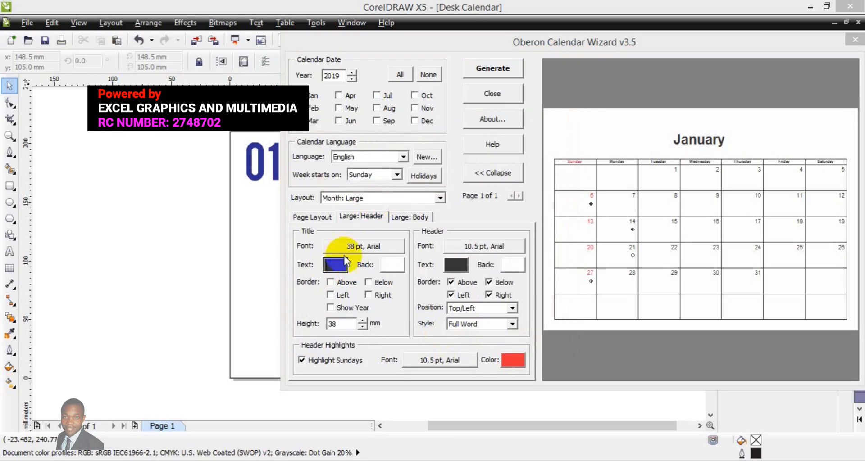
{"action": "left_click", "coordinate": [340, 263]}
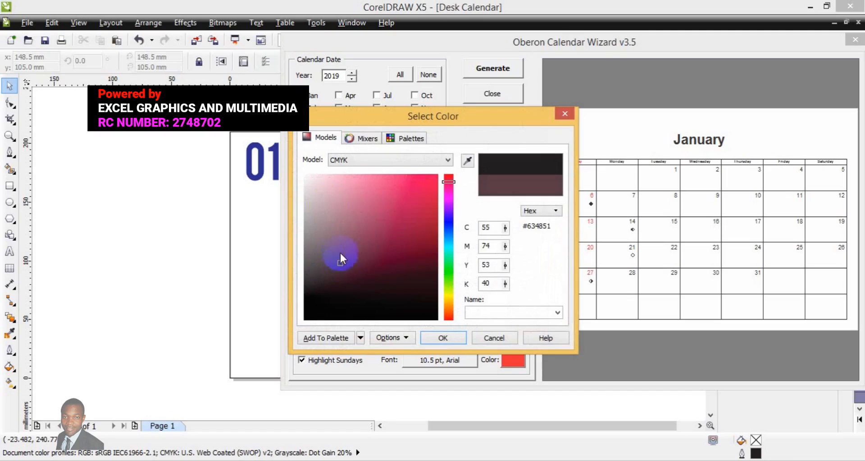
{"action": "left_click", "coordinate": [305, 177]}
{"action": "left_click", "coordinate": [435, 339]}
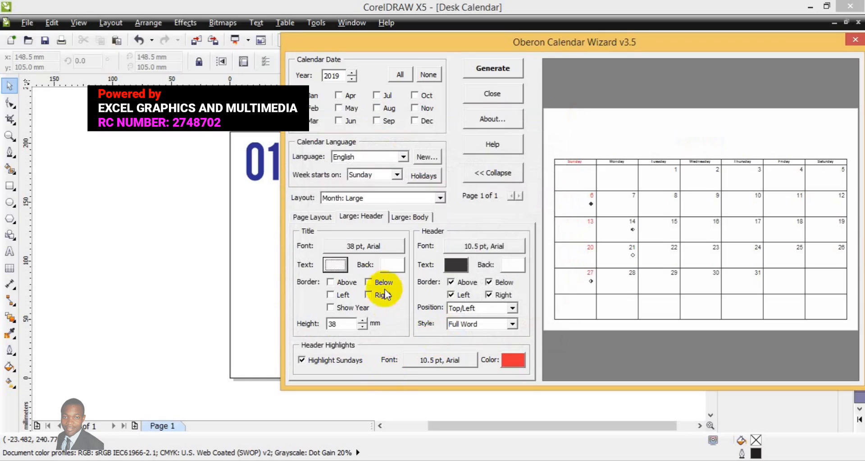
Set the weekday header font to Arimo Bold at 20 pt.
{"action": "left_click", "coordinate": [460, 247]}
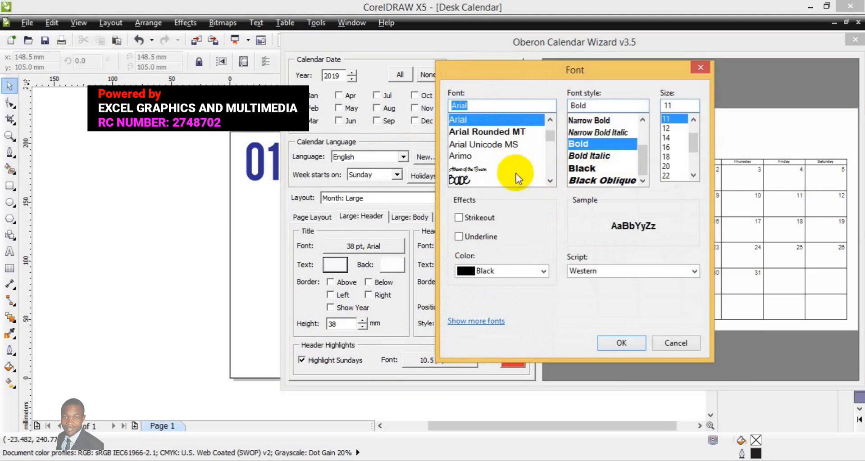
{"action": "left_click", "coordinate": [491, 159]}
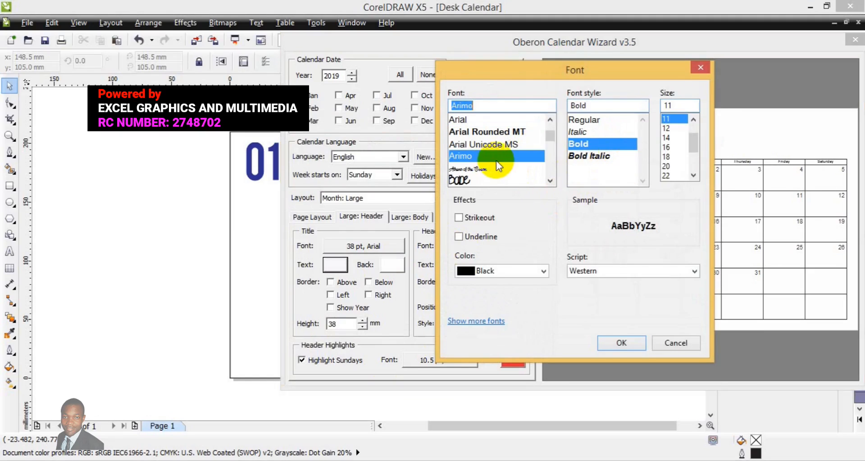
{"action": "left_click", "coordinate": [669, 167]}
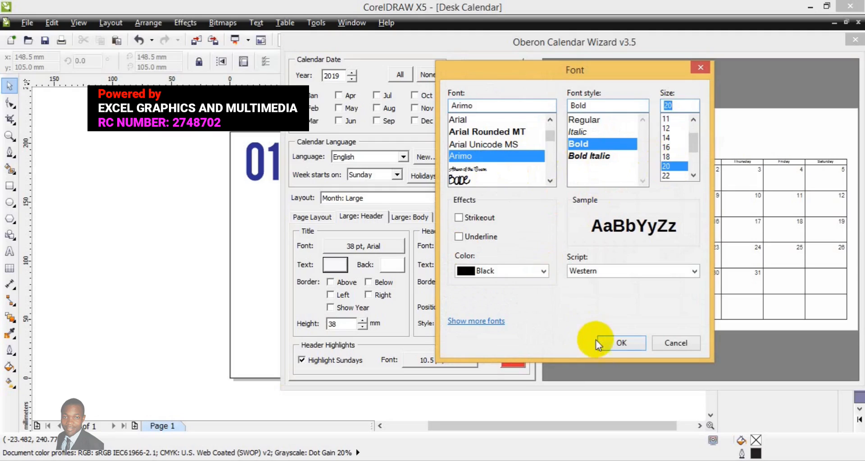
{"action": "left_click", "coordinate": [622, 343]}
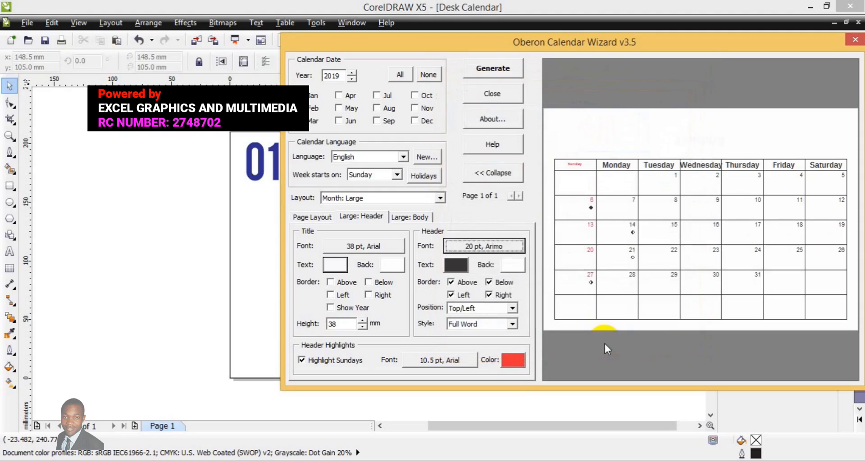
Turn off the weekday header's Above, Below, Left and Right borders.
{"action": "left_click", "coordinate": [451, 294]}
{"action": "left_click", "coordinate": [451, 283]}
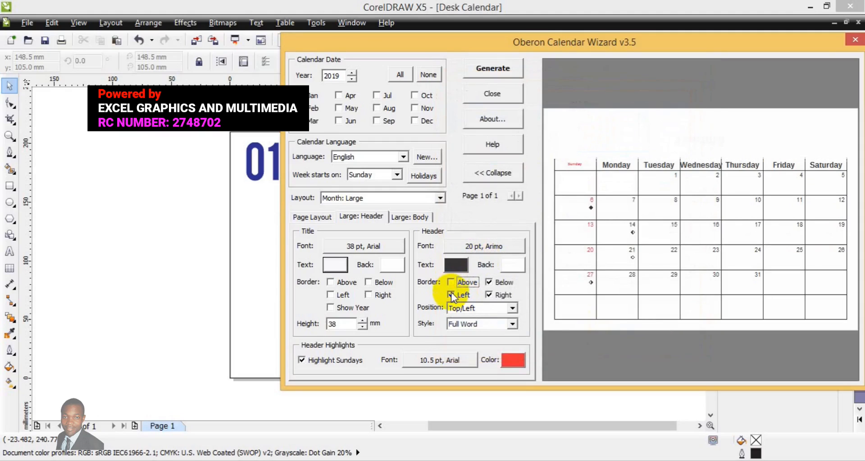
{"action": "left_click", "coordinate": [452, 295]}
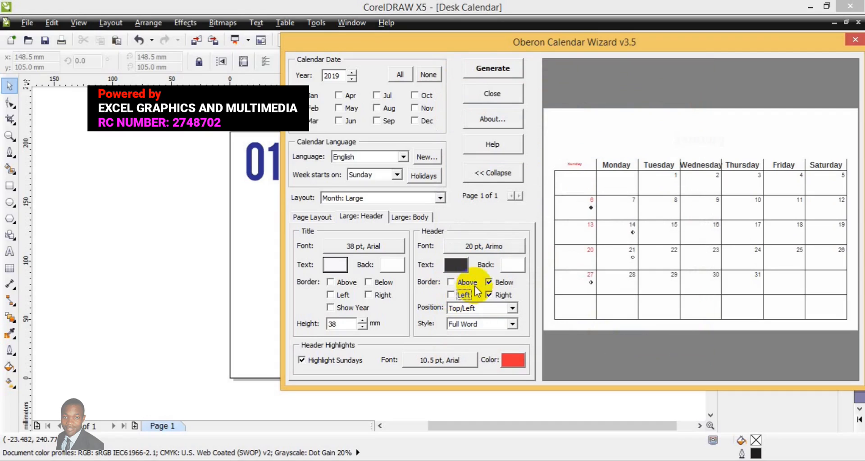
{"action": "left_click", "coordinate": [488, 283]}
{"action": "left_click", "coordinate": [488, 295]}
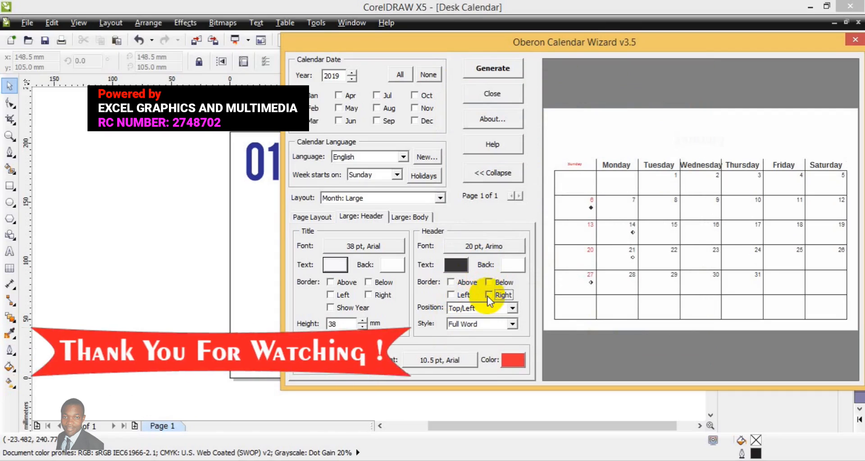
Set the weekday header style to Short Form with black text (C:0 M:0 Y:0 K:100).
{"action": "left_click", "coordinate": [512, 325]}
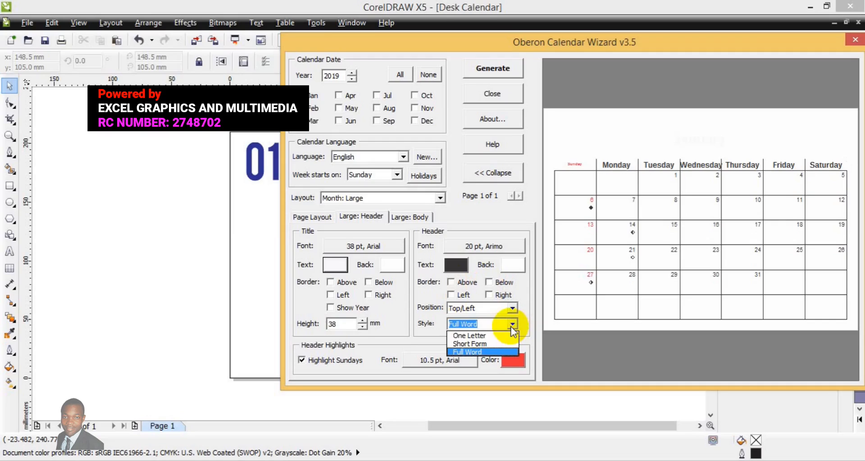
{"action": "left_click", "coordinate": [488, 344]}
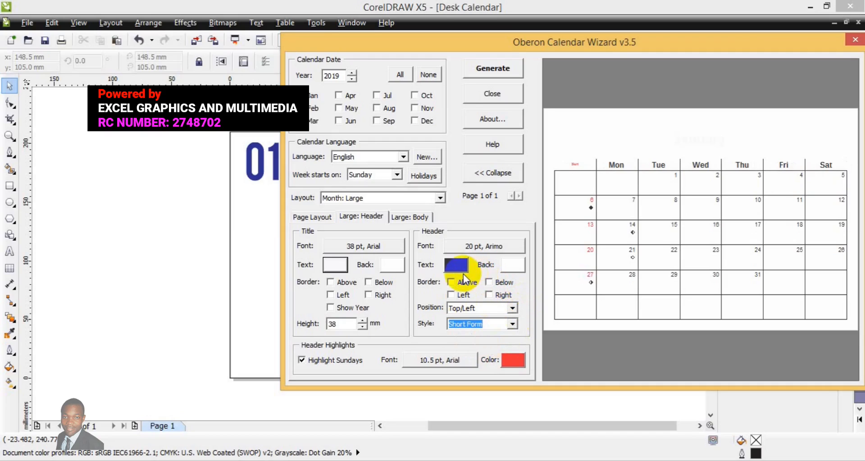
{"action": "left_click", "coordinate": [456, 267]}
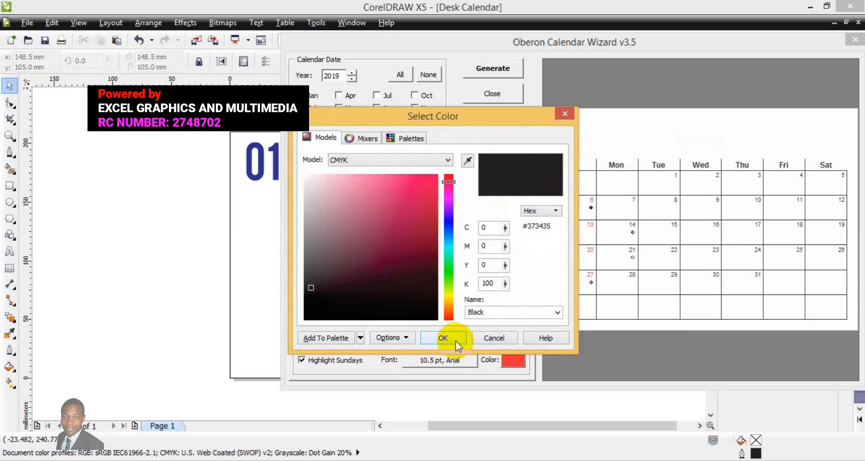
{"action": "left_click", "coordinate": [443, 338]}
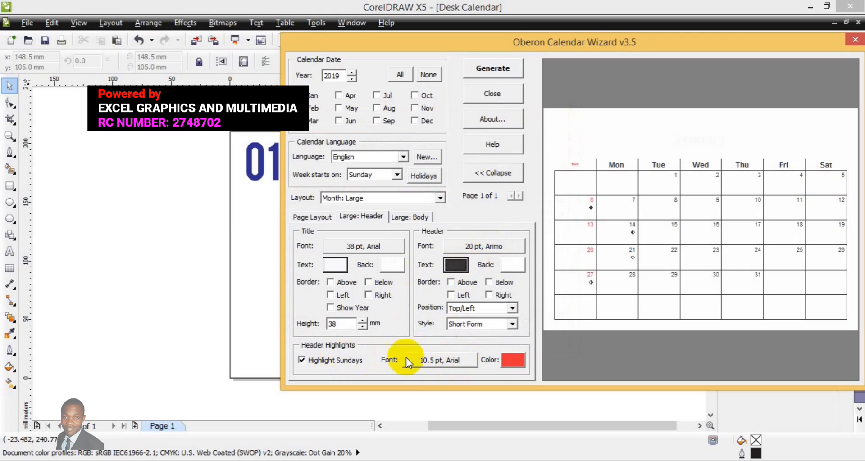
Set the header highlight font for Sundays to Arimo Bold at 20 pt.
{"action": "left_click", "coordinate": [435, 366]}
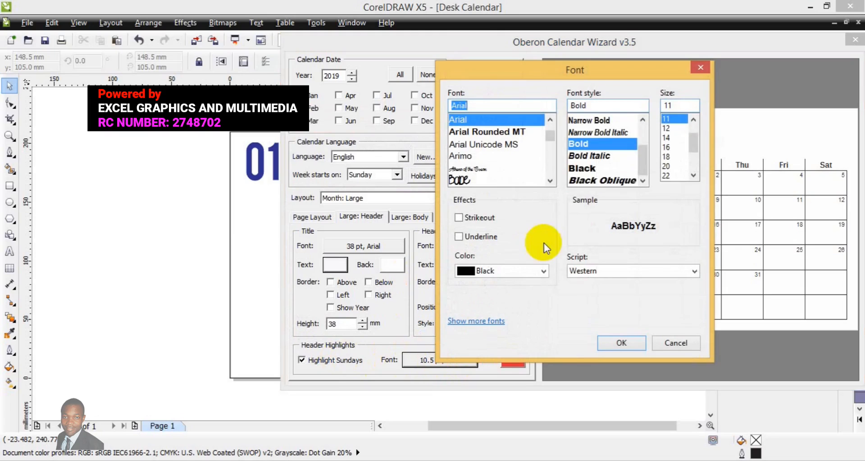
{"action": "left_click", "coordinate": [666, 166]}
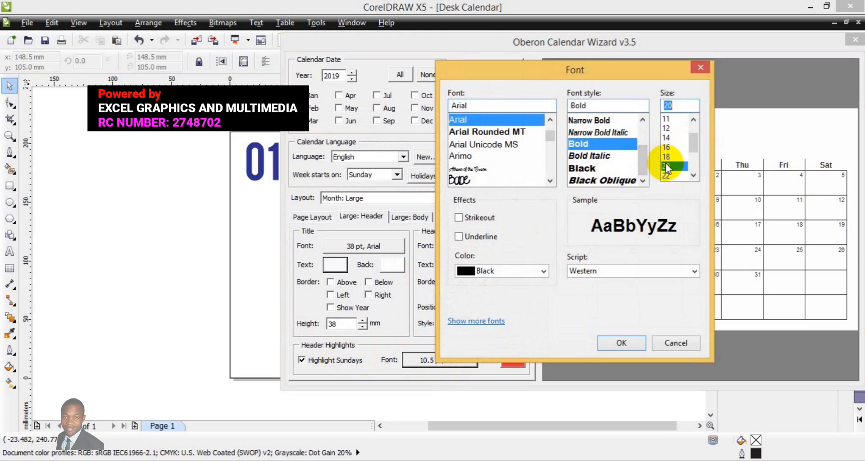
{"action": "left_click", "coordinate": [470, 156]}
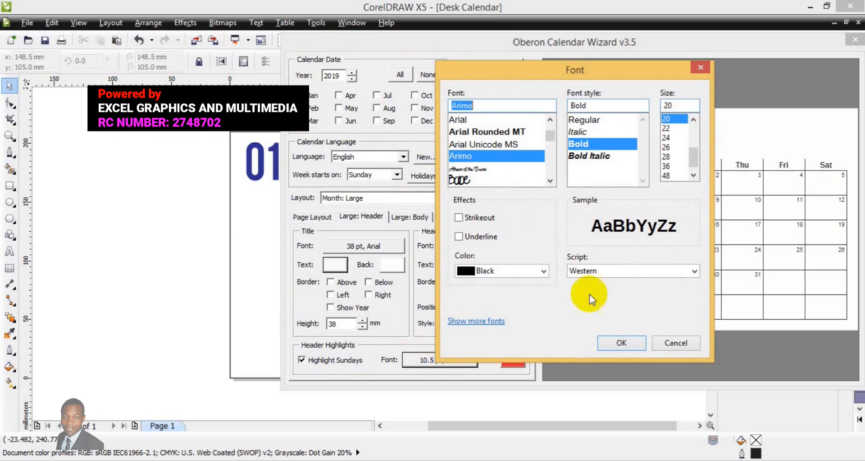
{"action": "left_click", "coordinate": [617, 344]}
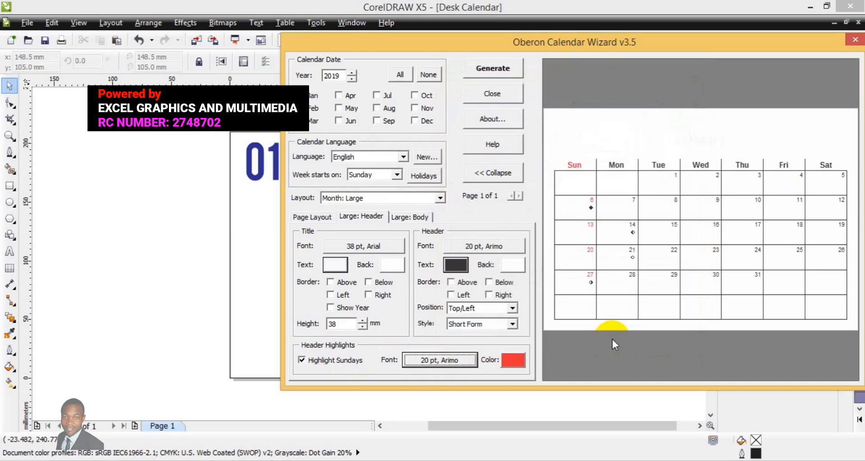
Turn off all four borders and both the vertical and horizontal dividers of the large calendar body.
{"action": "left_click", "coordinate": [393, 219]}
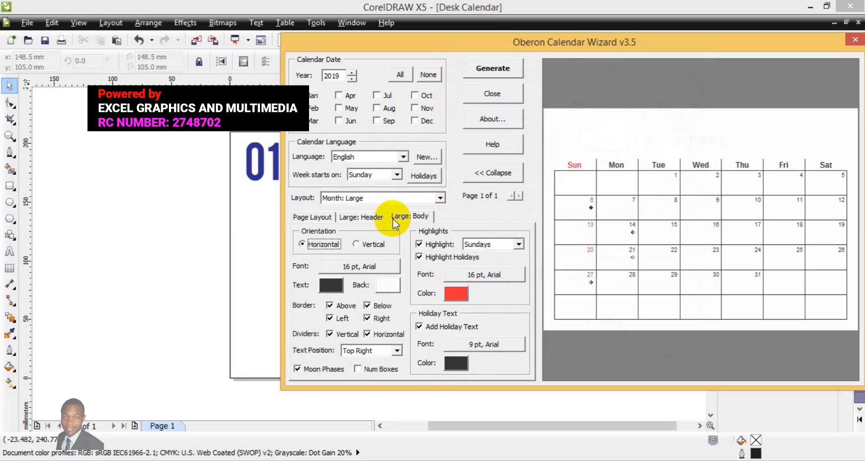
{"action": "left_click", "coordinate": [330, 306]}
{"action": "left_click", "coordinate": [331, 319]}
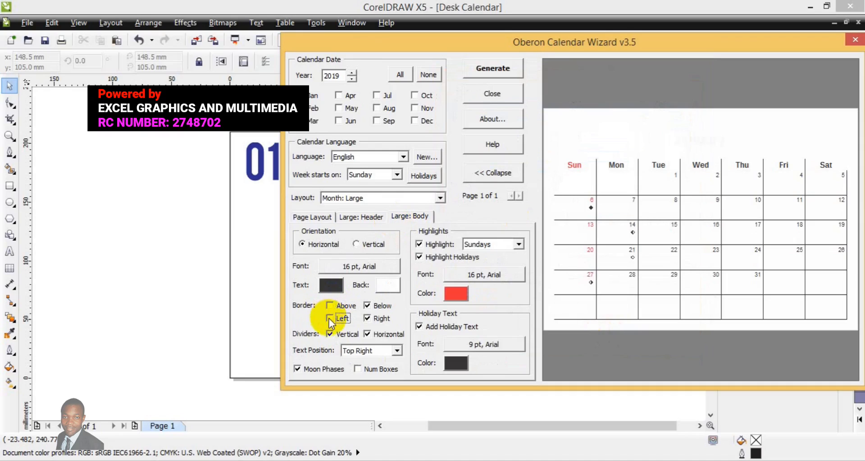
{"action": "left_click", "coordinate": [330, 334]}
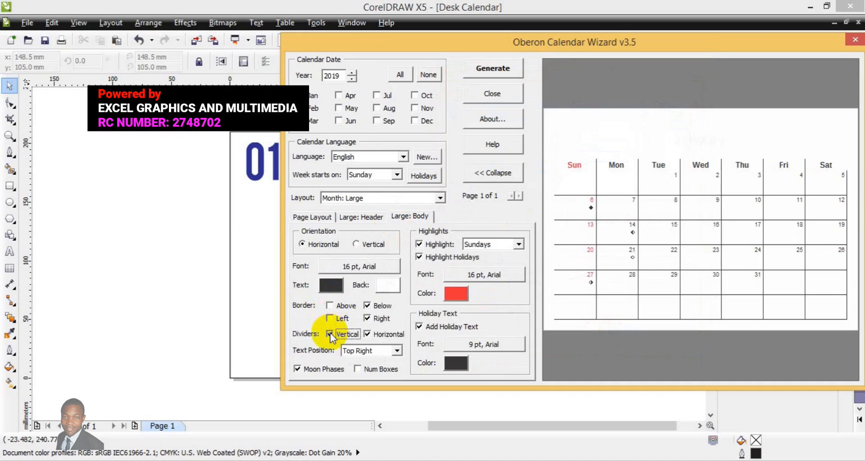
{"action": "left_click", "coordinate": [369, 335]}
{"action": "left_click", "coordinate": [368, 320]}
{"action": "left_click", "coordinate": [367, 306]}
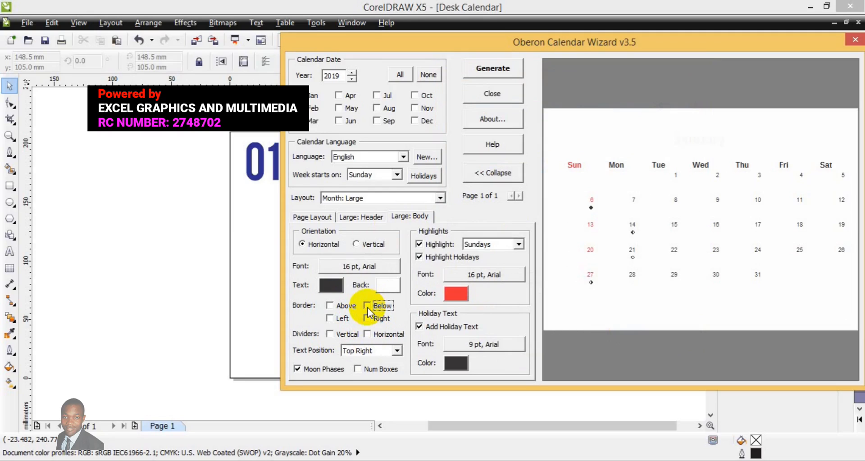
Open the font settings of the large calendar body's date numbers and set the size to 24 pt.
{"action": "left_click", "coordinate": [347, 266]}
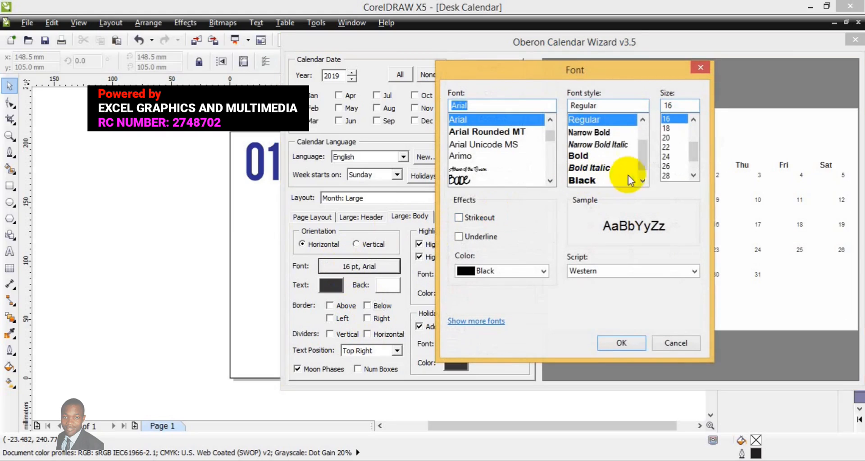
{"action": "left_click", "coordinate": [669, 157]}
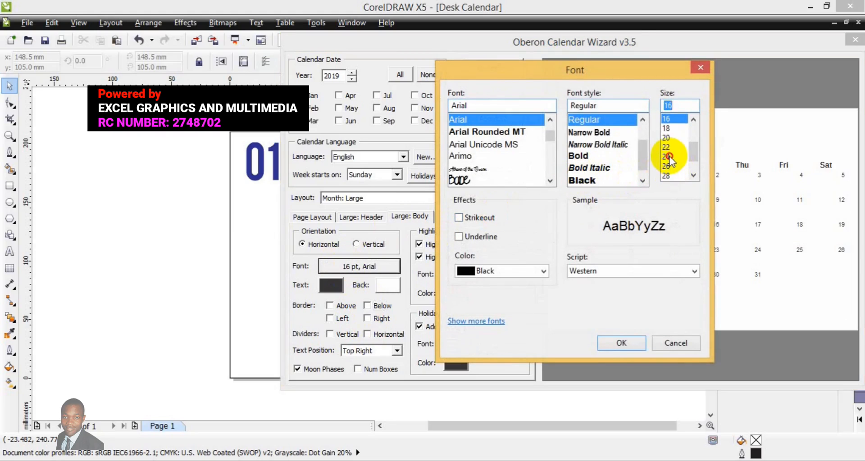
Try the BigNoodleTitling and Bodoni MT fonts for the date numbers.
{"action": "left_click", "coordinate": [551, 180]}
{"action": "left_click", "coordinate": [551, 179]}
{"action": "left_click", "coordinate": [550, 180]}
{"action": "left_click", "coordinate": [550, 179]}
{"action": "left_click", "coordinate": [550, 179]}
{"action": "left_click", "coordinate": [550, 180]}
{"action": "left_click", "coordinate": [550, 179]}
{"action": "left_click", "coordinate": [550, 179]}
{"action": "left_click", "coordinate": [550, 180]}
{"action": "left_click", "coordinate": [550, 180]}
{"action": "left_click", "coordinate": [550, 179]}
{"action": "left_click", "coordinate": [551, 179]}
{"action": "left_click", "coordinate": [550, 179]}
{"action": "left_click", "coordinate": [550, 179]}
{"action": "left_click", "coordinate": [494, 158]}
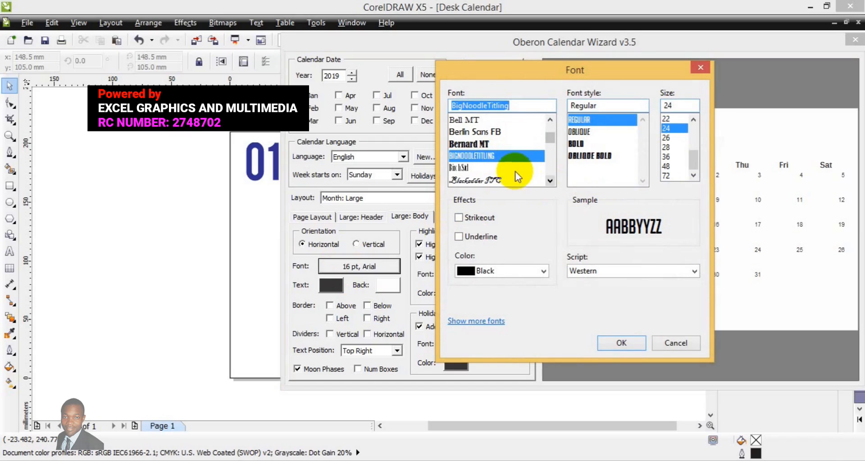
{"action": "left_click", "coordinate": [550, 180]}
{"action": "left_click", "coordinate": [550, 179]}
{"action": "left_click", "coordinate": [550, 181]}
{"action": "left_click", "coordinate": [551, 180]}
{"action": "left_click", "coordinate": [550, 181]}
{"action": "left_click", "coordinate": [551, 180]}
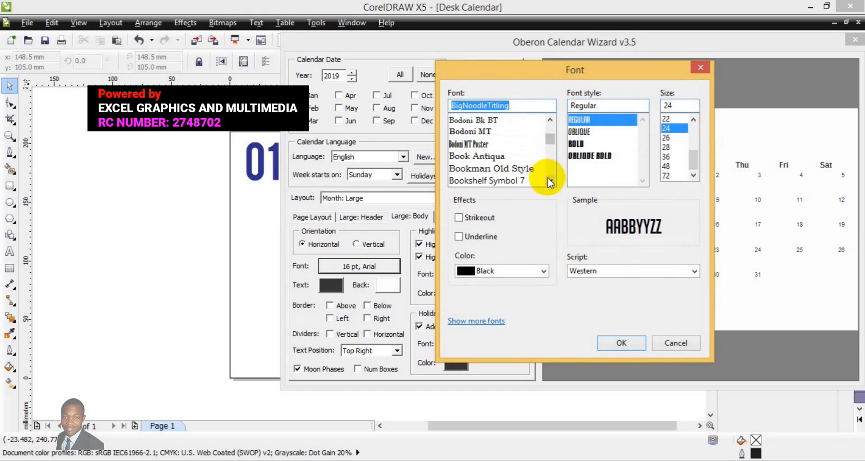
{"action": "left_click", "coordinate": [475, 132]}
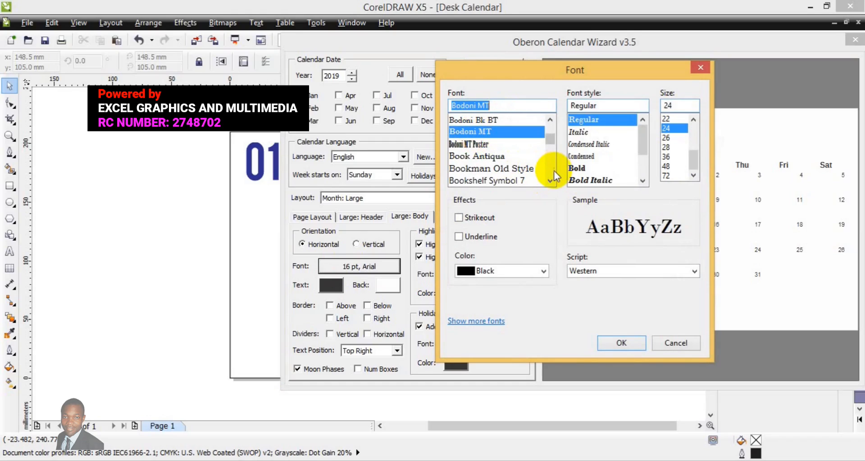
{"action": "scroll", "coordinate": [555, 175], "scroll_direction": "down", "scroll_amount": 4}
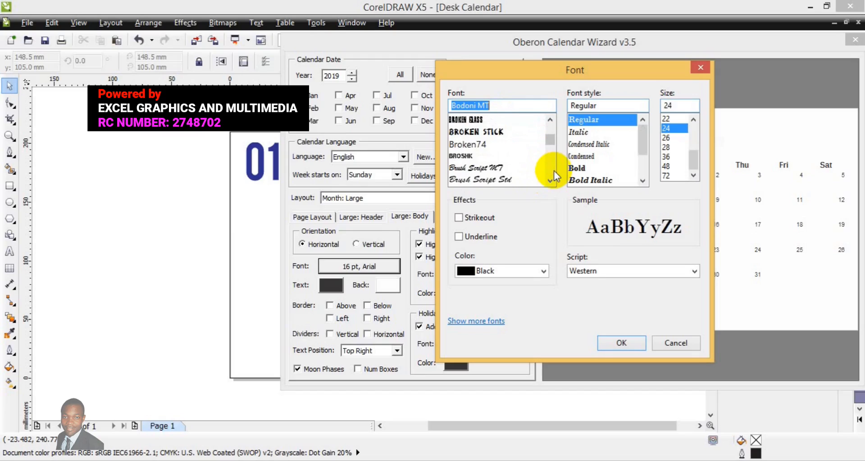
Set the date numbers' font to Lato with the Bold style and apply it.
{"action": "type", "text": "Lato"}
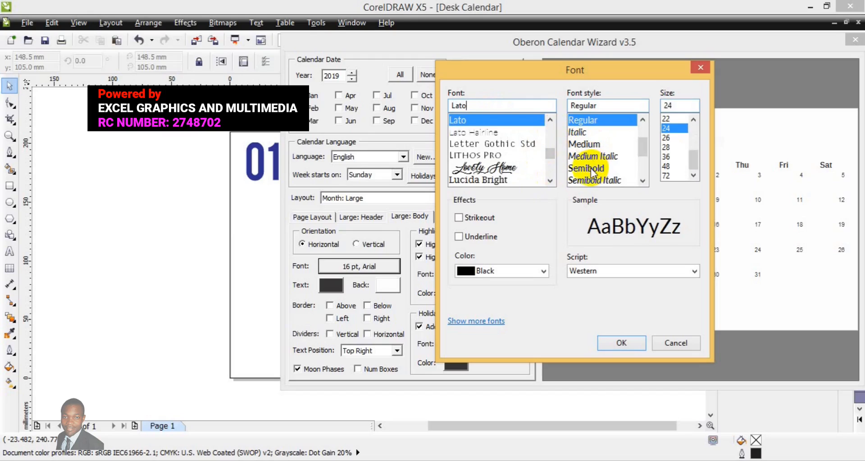
{"action": "scroll", "coordinate": [640, 176], "scroll_direction": "down", "scroll_amount": 2}
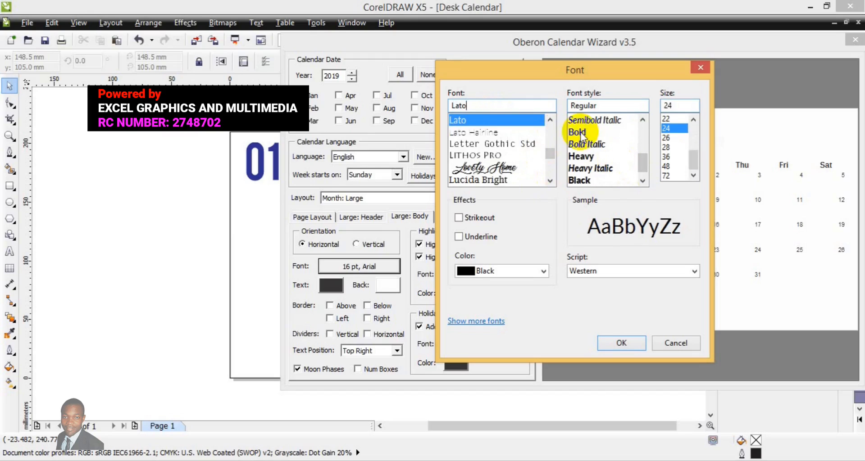
{"action": "left_click", "coordinate": [582, 133]}
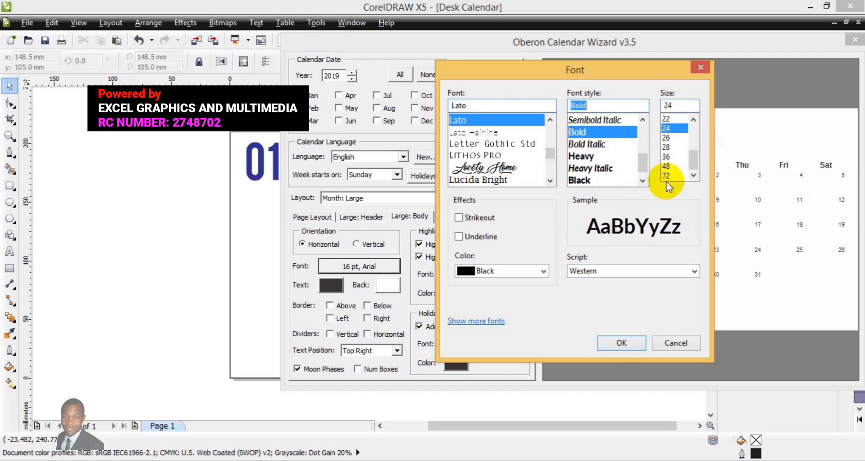
{"action": "left_click", "coordinate": [620, 344]}
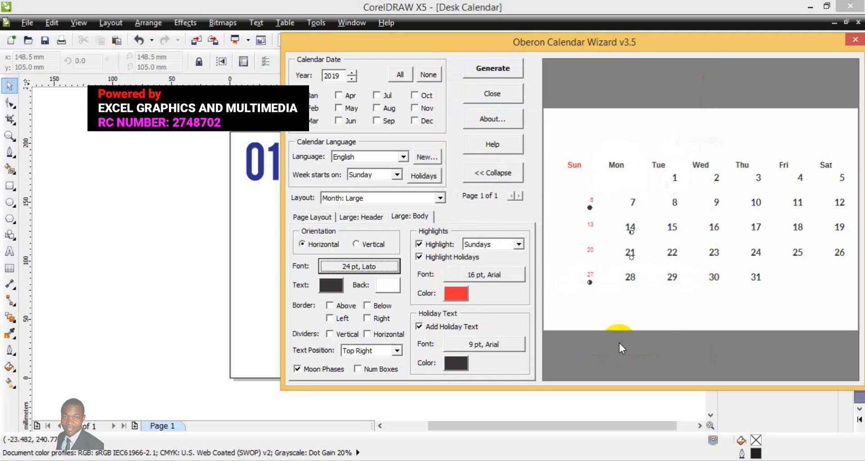
Set the date numbers' text position to Center and turn off the moon phases.
{"action": "left_click", "coordinate": [401, 351]}
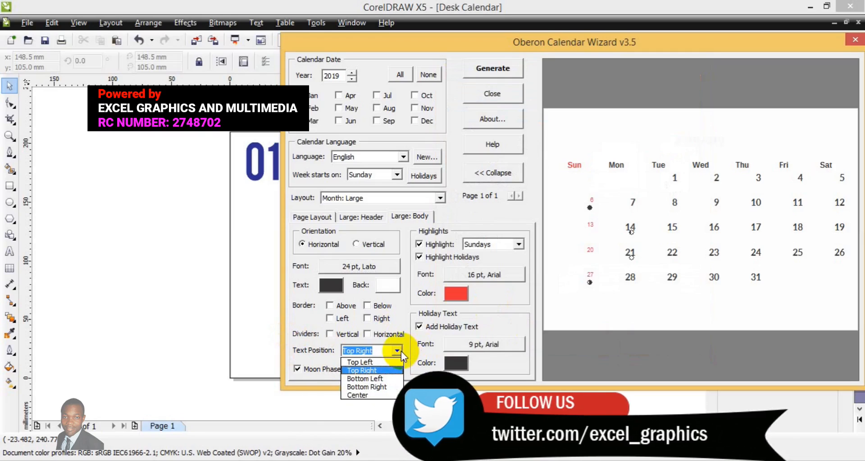
{"action": "left_click", "coordinate": [360, 396]}
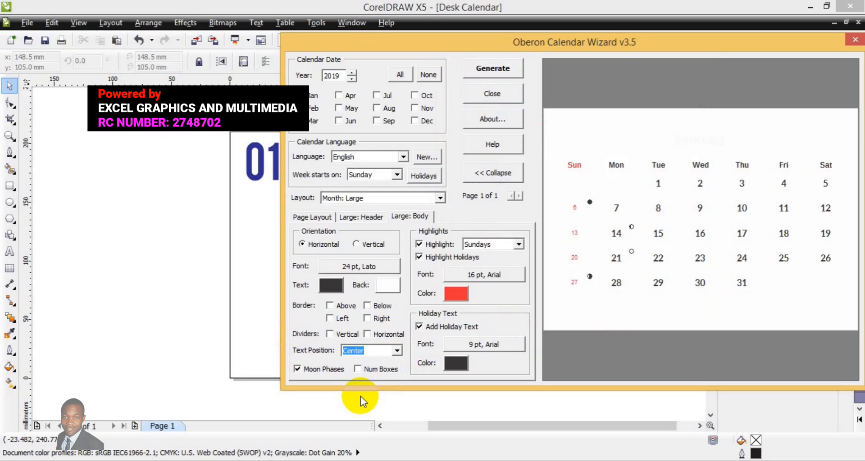
{"action": "left_click", "coordinate": [297, 370]}
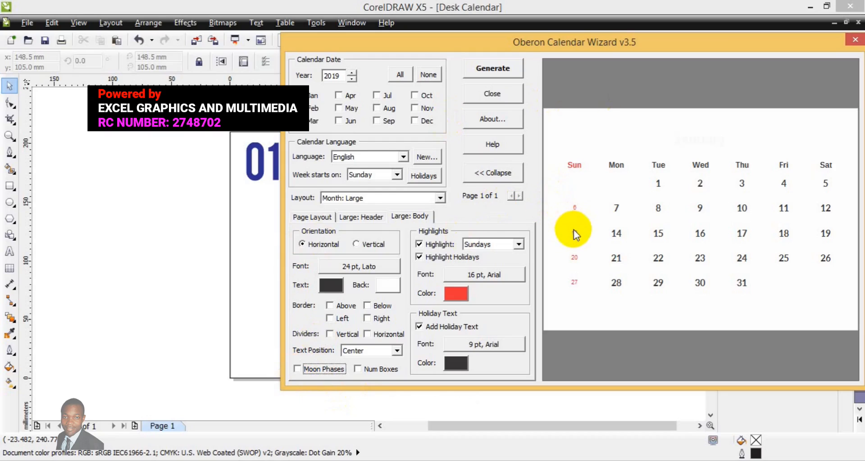
Set the holiday text font to Lato Regular at 16 pt.
{"action": "left_click", "coordinate": [461, 349]}
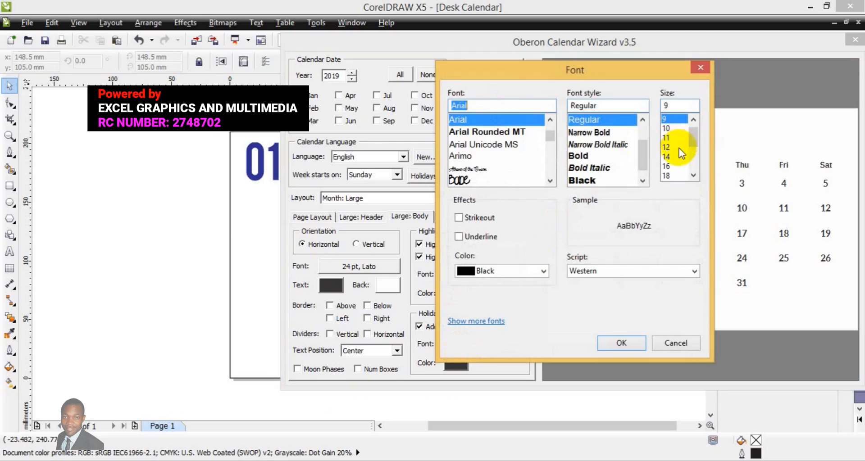
{"action": "left_click_drag", "start_coordinate": [597, 67], "coordinate": [702, 94]}
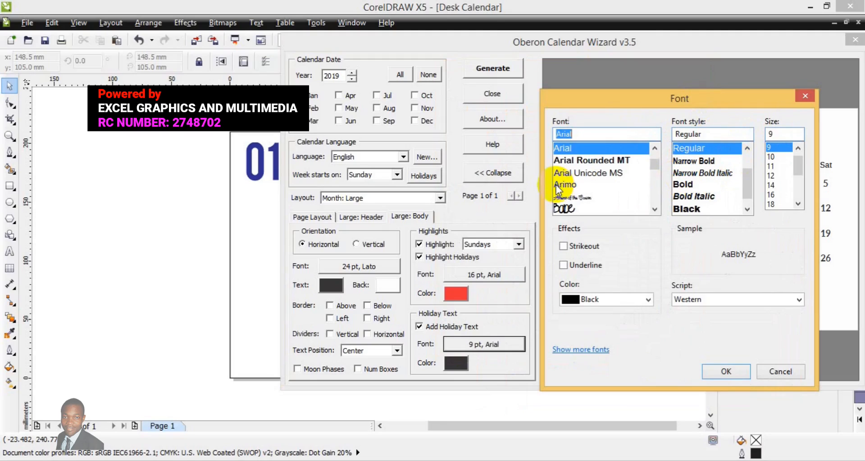
{"action": "type", "text": "L"}
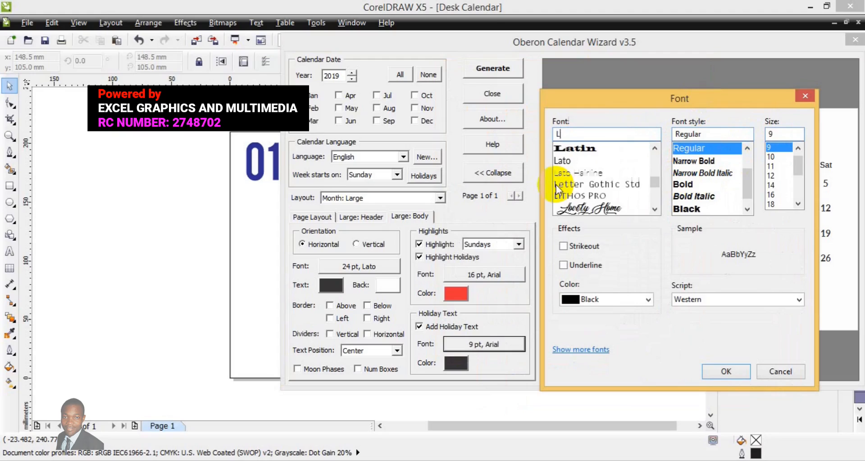
{"action": "left_click", "coordinate": [562, 161]}
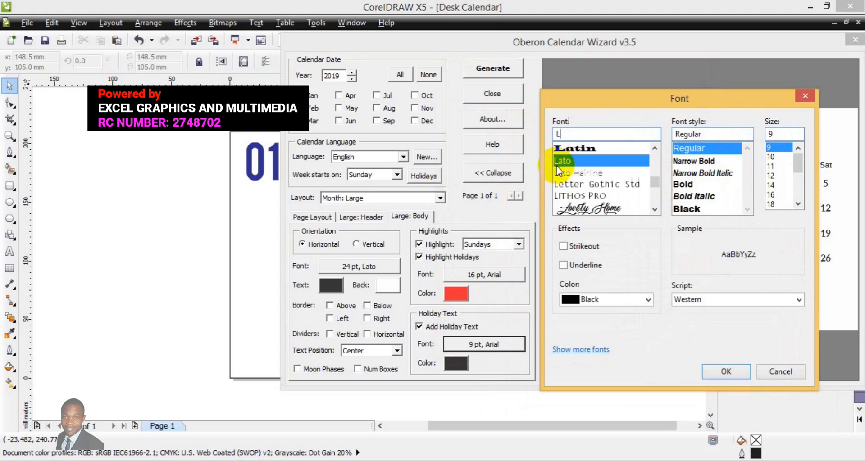
{"action": "left_click", "coordinate": [771, 195]}
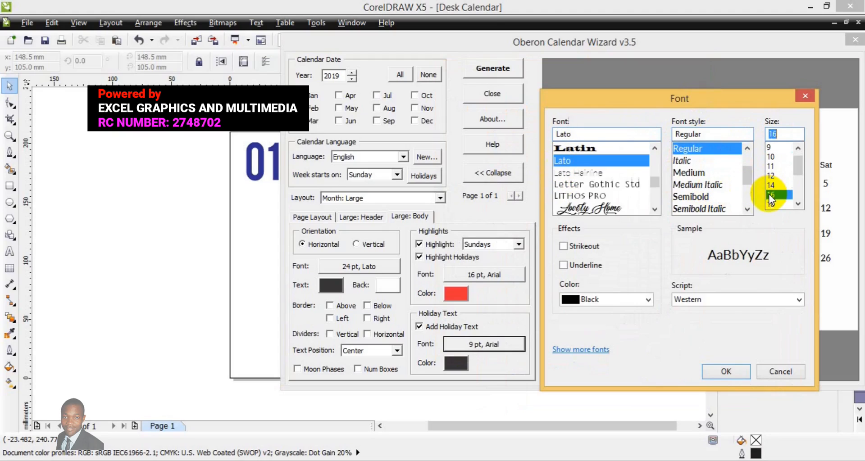
{"action": "left_click", "coordinate": [716, 372]}
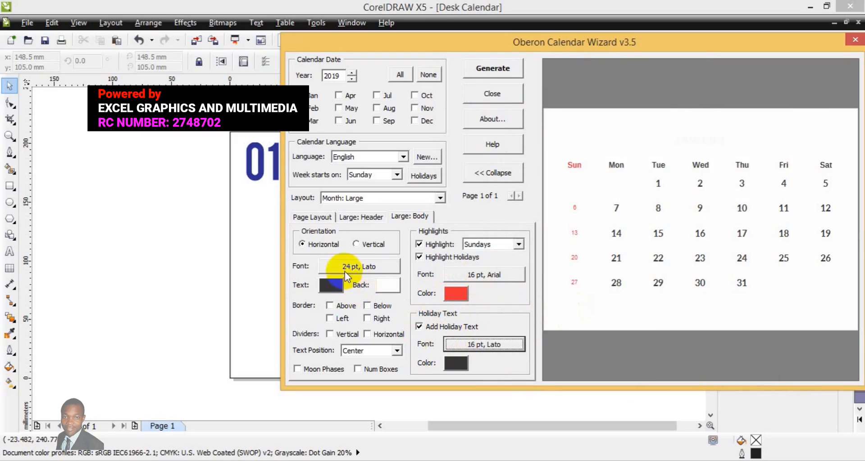
Set the holiday text's font size to 24 pt.
{"action": "left_click", "coordinate": [460, 344]}
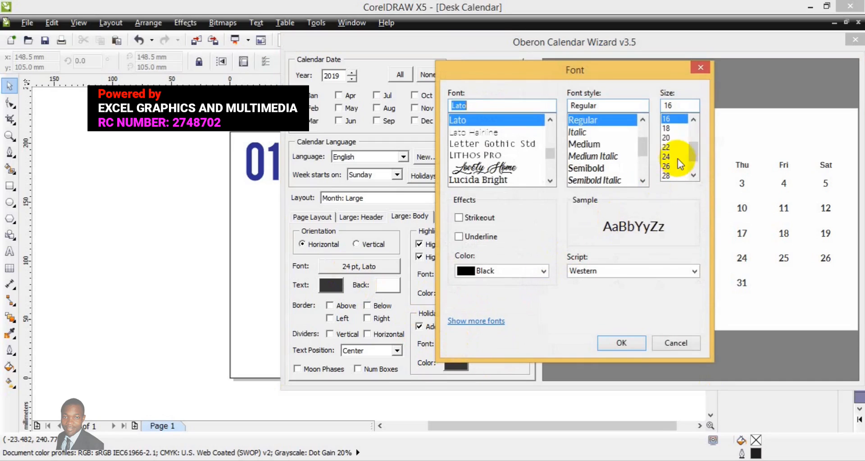
{"action": "left_click", "coordinate": [667, 157]}
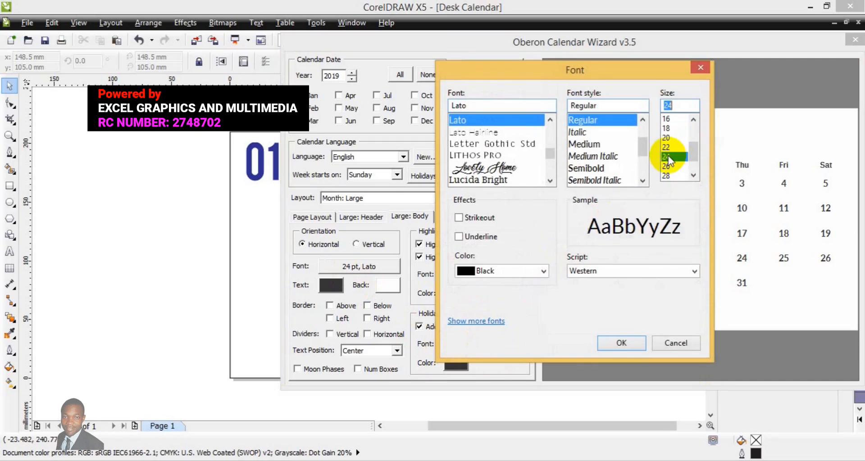
{"action": "left_click", "coordinate": [614, 344]}
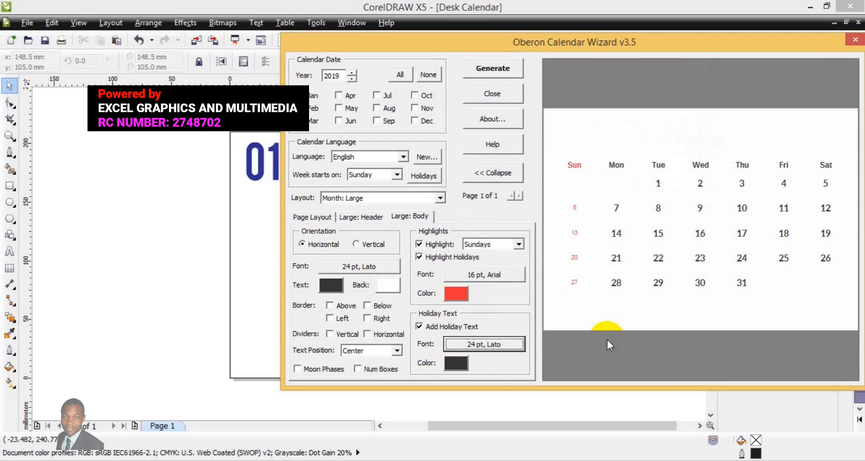
Set the body highlight font for Sundays and holidays to Lato Bold at 24 pt.
{"action": "left_click", "coordinate": [456, 294]}
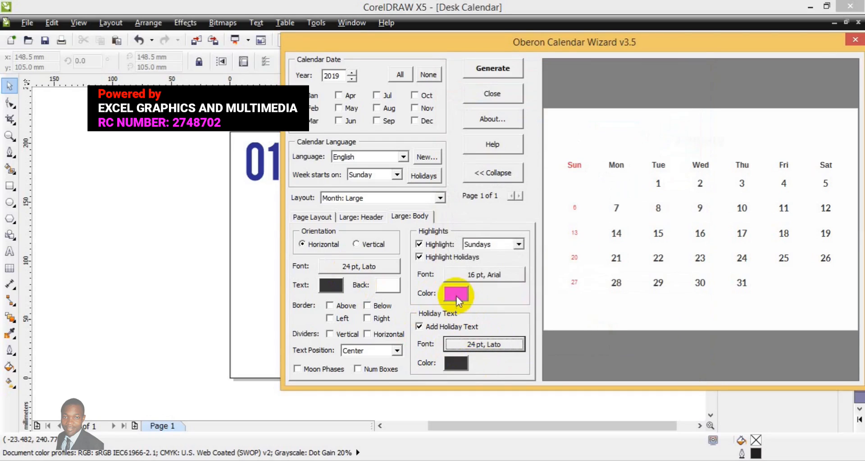
{"action": "left_click", "coordinate": [497, 277]}
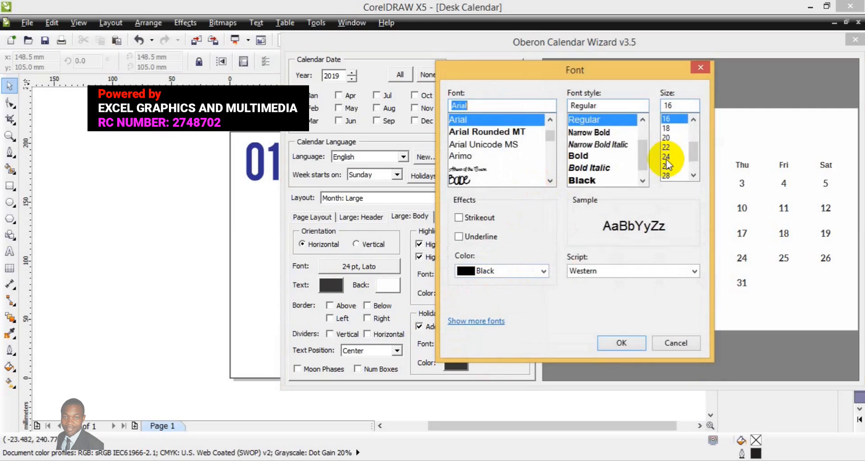
{"action": "left_click", "coordinate": [666, 156]}
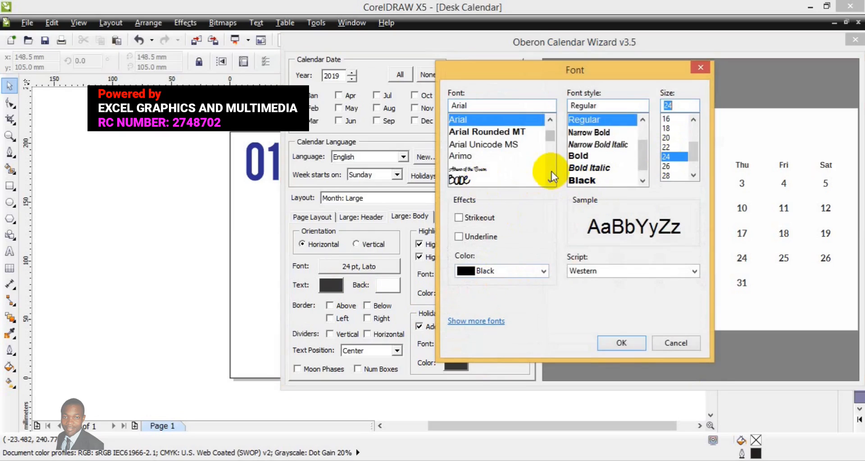
{"action": "scroll", "coordinate": [552, 171], "scroll_direction": "down", "scroll_amount": 5}
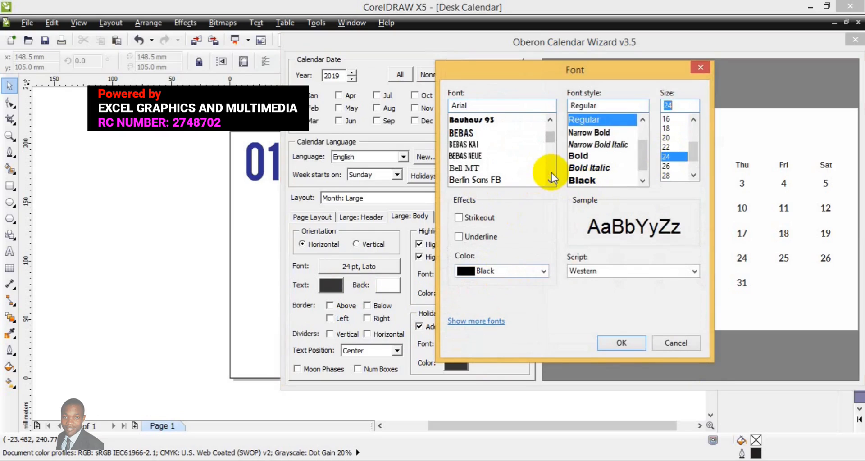
{"action": "type", "text": "1"}
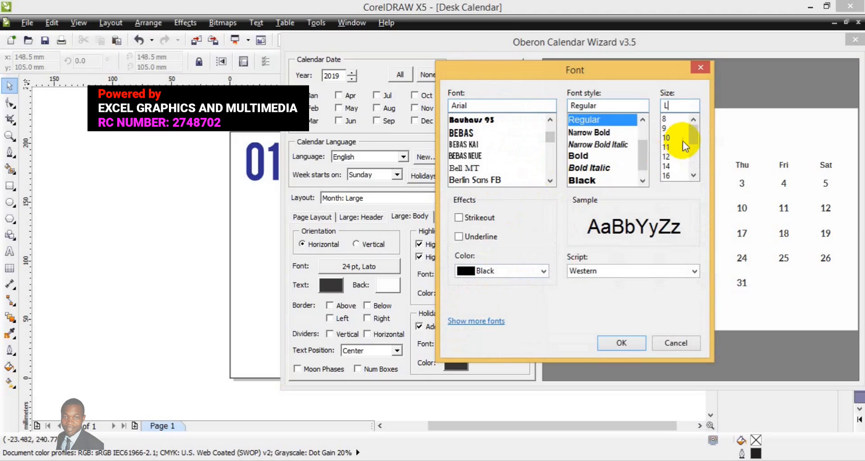
{"action": "key", "text": "BackSpace"}
{"action": "left_click", "coordinate": [695, 158]}
{"action": "left_click", "coordinate": [673, 156]}
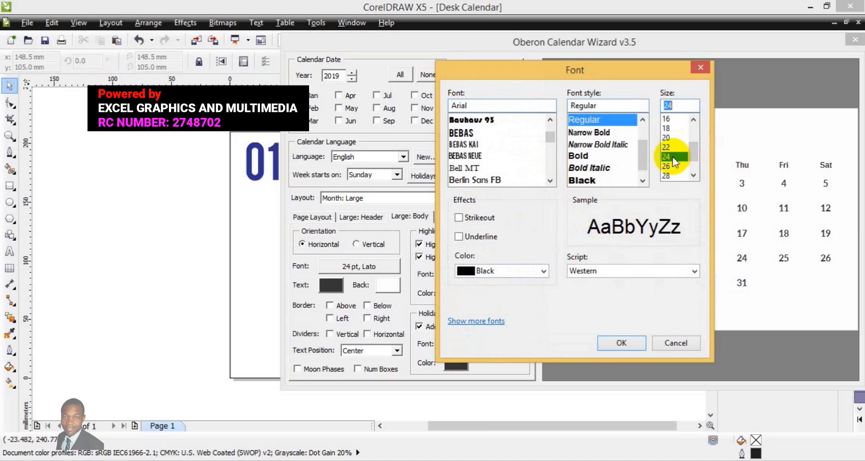
{"action": "left_click", "coordinate": [457, 147]}
{"action": "type", "text": "LAT"}
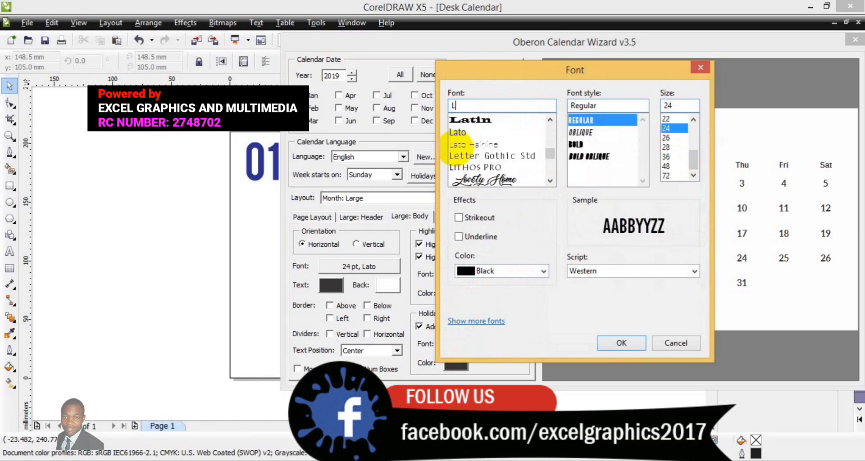
{"action": "left_click", "coordinate": [458, 133]}
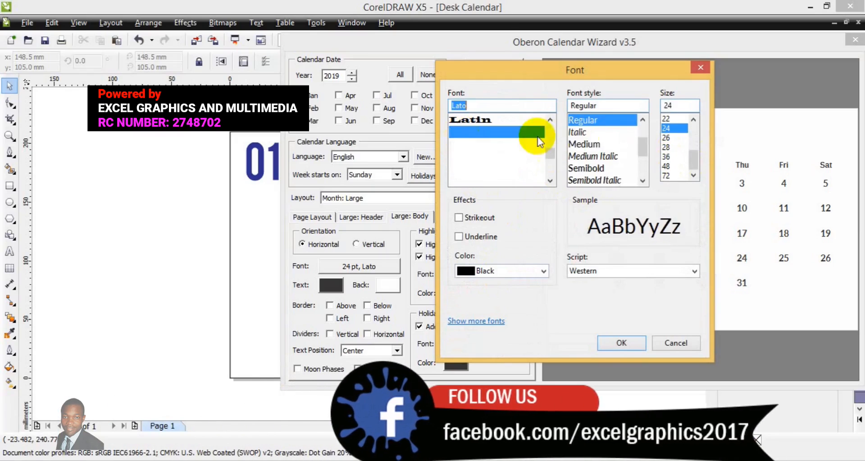
{"action": "left_click", "coordinate": [639, 172]}
{"action": "left_click", "coordinate": [580, 133]}
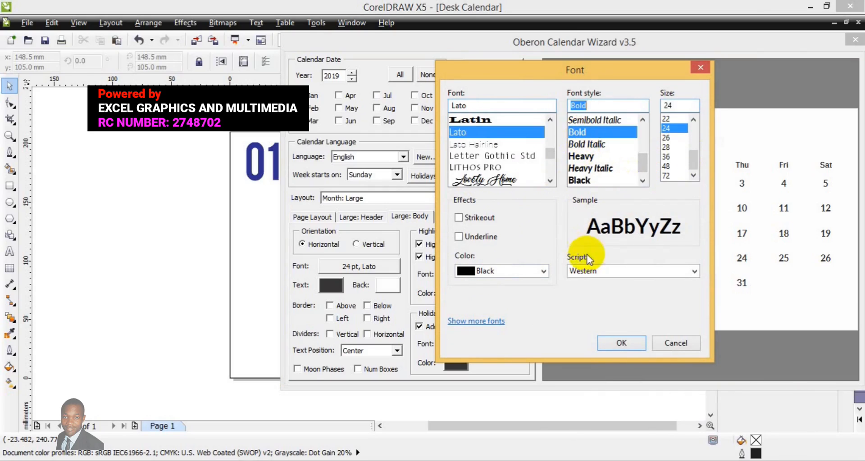
{"action": "left_click", "coordinate": [609, 343]}
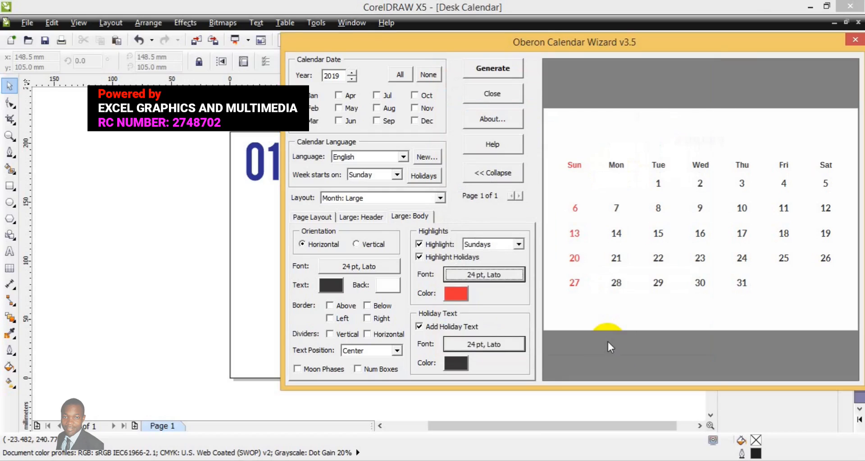
Generate the calendar on the page and dismiss the completion message.
{"action": "left_click", "coordinate": [499, 73]}
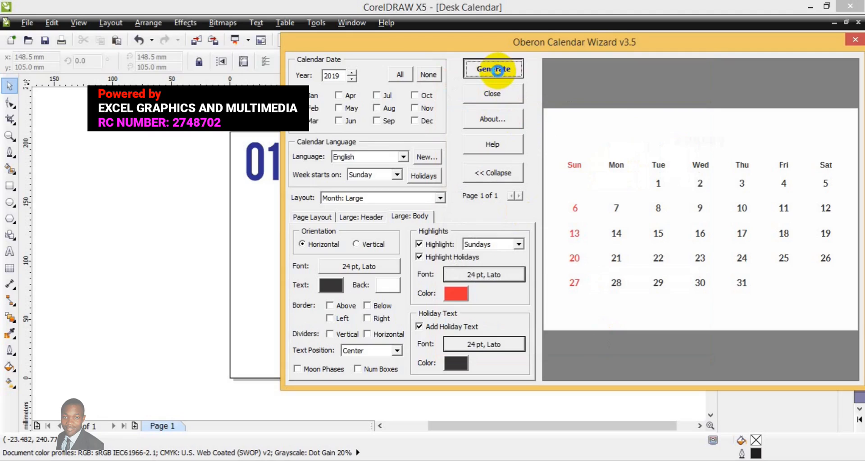
{"action": "left_click", "coordinate": [500, 76]}
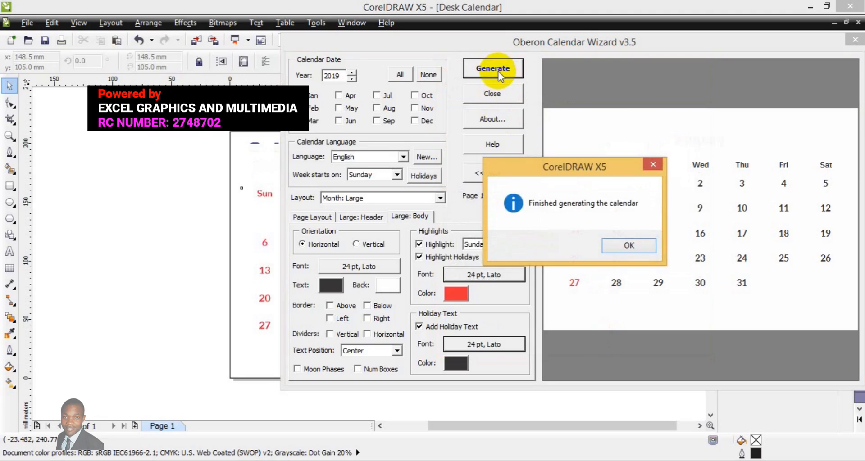
{"action": "left_click", "coordinate": [627, 247]}
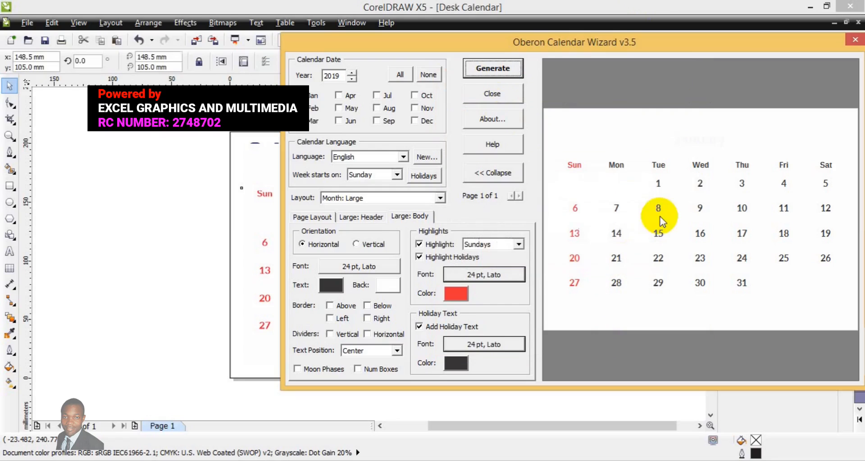
Close the calendar wizard, shrink the generated date grid to about 108 mm wide and place it under the JANUARY heading.
{"action": "left_click", "coordinate": [856, 40]}
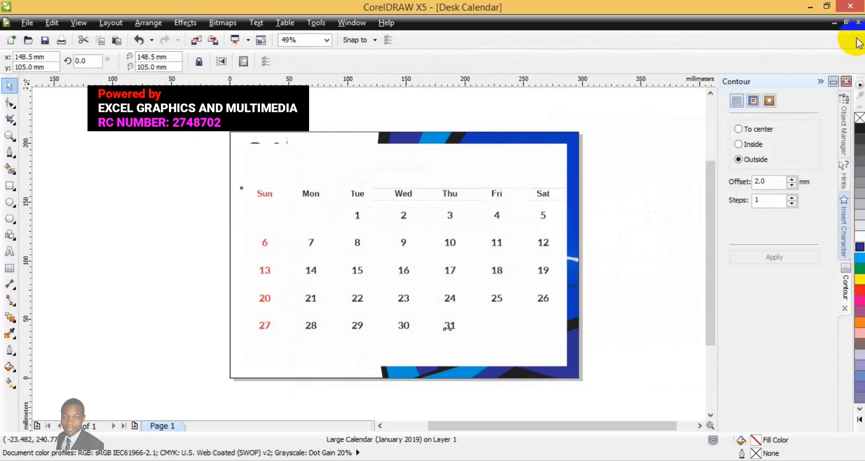
{"action": "left_click", "coordinate": [496, 215]}
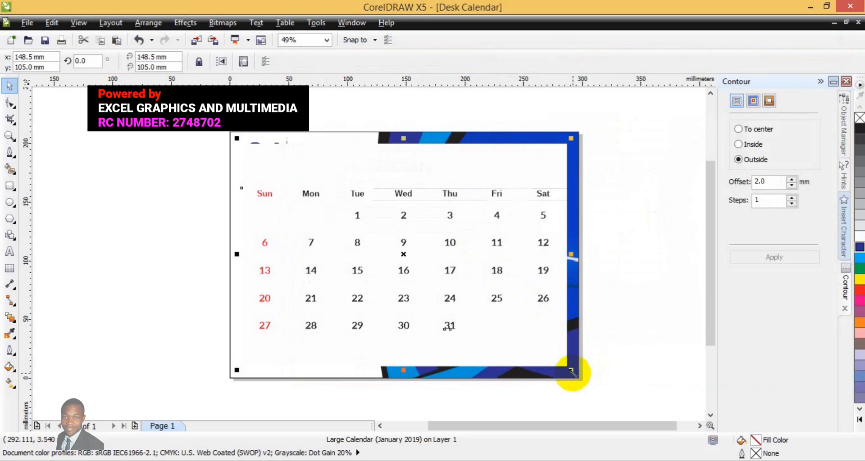
{"action": "left_click_drag", "start_coordinate": [573, 373], "coordinate": [477, 338]}
{"action": "left_click_drag", "start_coordinate": [413, 276], "coordinate": [307, 245]}
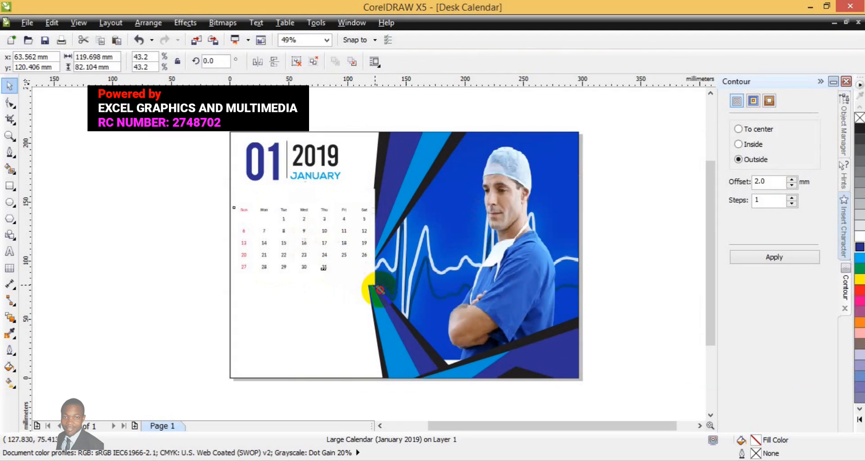
{"action": "left_click_drag", "start_coordinate": [375, 287], "coordinate": [372, 283]}
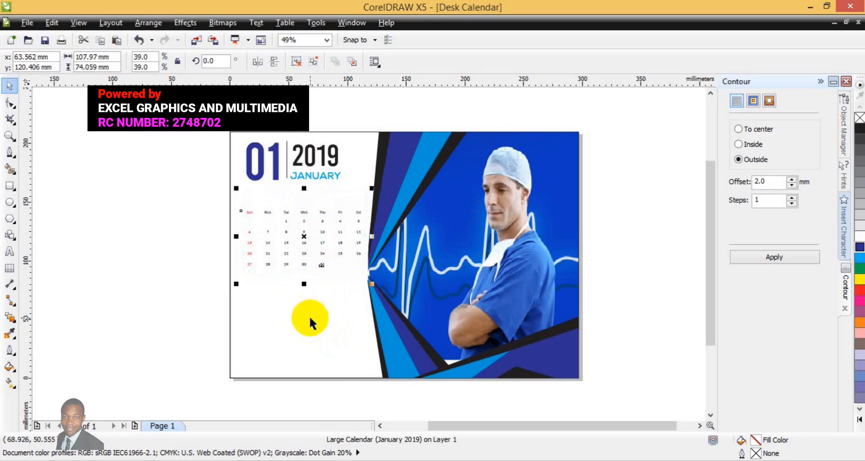
Shift the date grid slightly toward the page's left edge and enlarge it to about 115 mm wide.
{"action": "left_click", "coordinate": [196, 303]}
{"action": "left_click", "coordinate": [305, 260]}
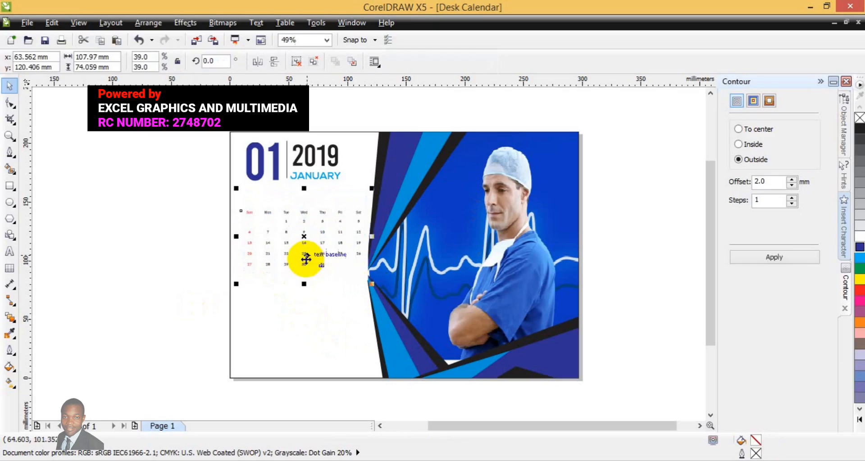
{"action": "left_click_drag", "start_coordinate": [302, 257], "coordinate": [298, 258]}
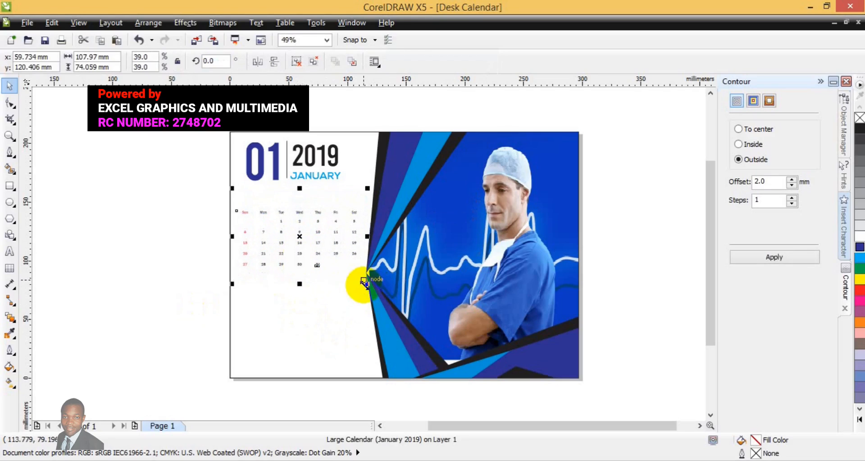
{"action": "left_click_drag", "start_coordinate": [365, 284], "coordinate": [369, 287]}
{"action": "key", "text": "Left"}
{"action": "key", "text": "Left"}
{"action": "key", "text": "Left"}
{"action": "key", "text": "Left"}
{"action": "key", "text": "Left"}
{"action": "key", "text": "Left"}
{"action": "left_click", "coordinate": [615, 303]}
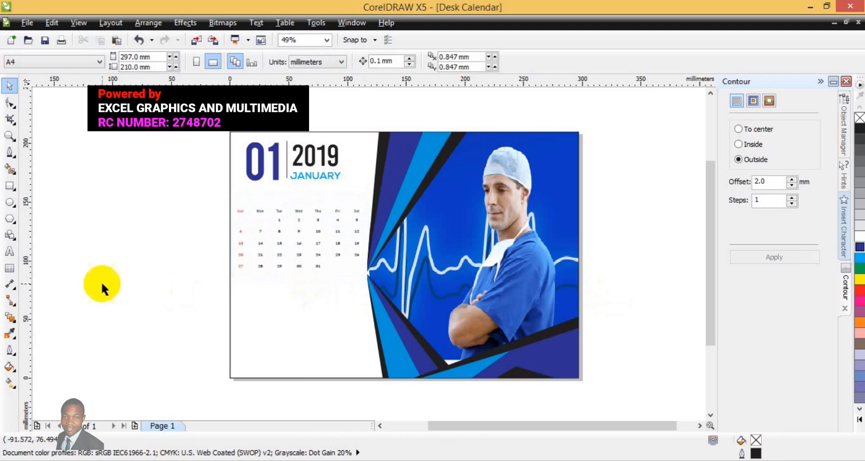
Send the date grid to the back of the layer.
{"action": "left_click", "coordinate": [8, 136]}
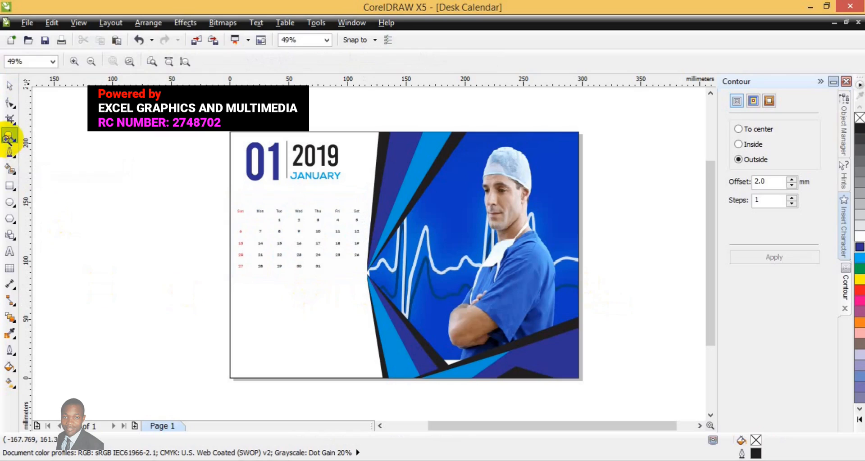
{"action": "left_click", "coordinate": [314, 256]}
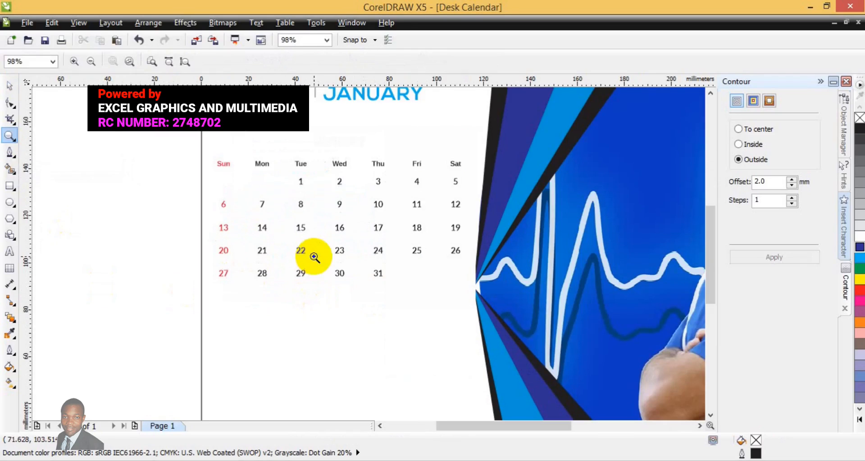
{"action": "left_click", "coordinate": [9, 86]}
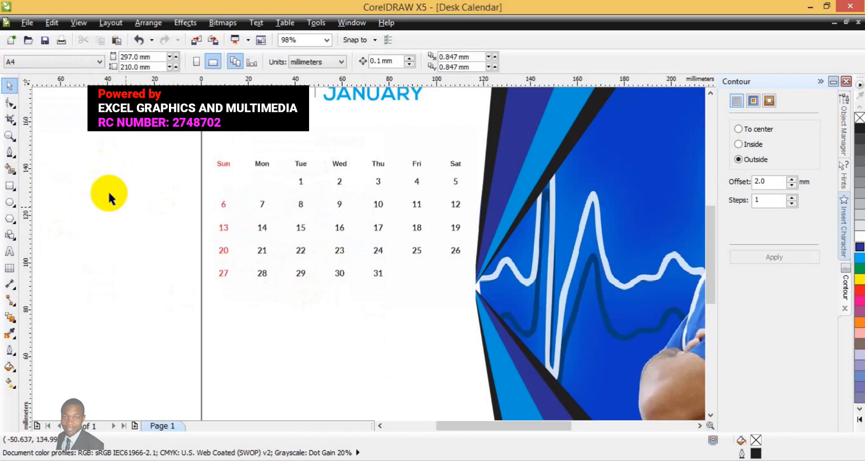
{"action": "left_click", "coordinate": [430, 253]}
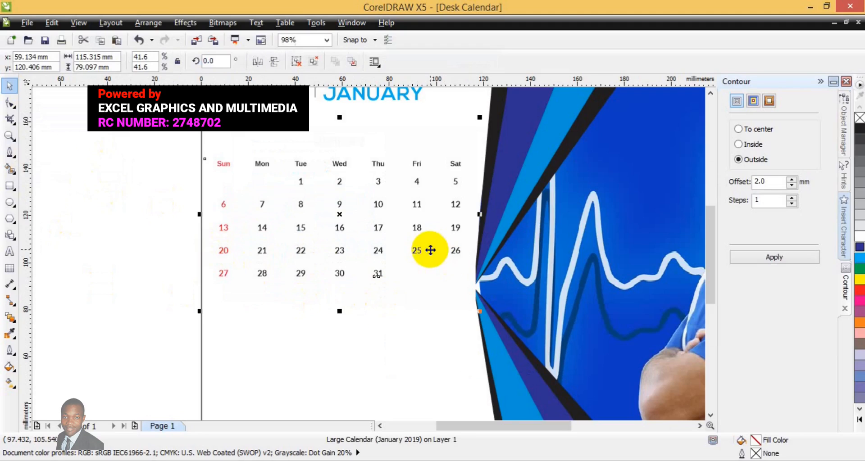
{"action": "right_click", "coordinate": [429, 250]}
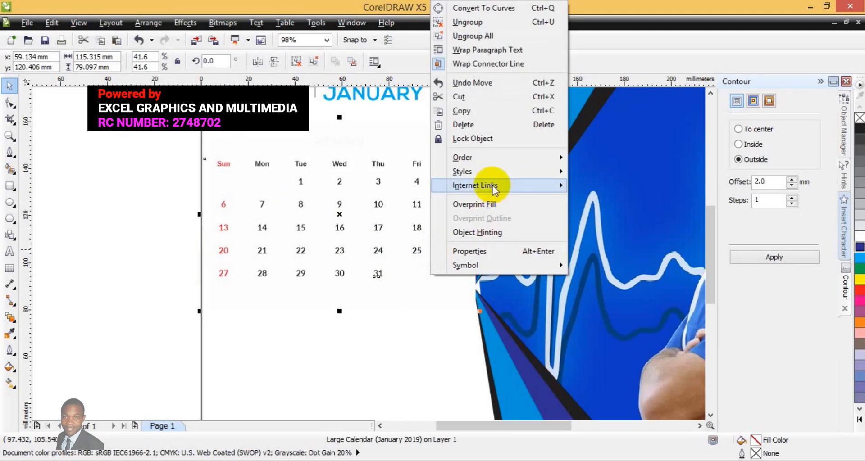
{"action": "mouse_move", "coordinate": [487, 155]}
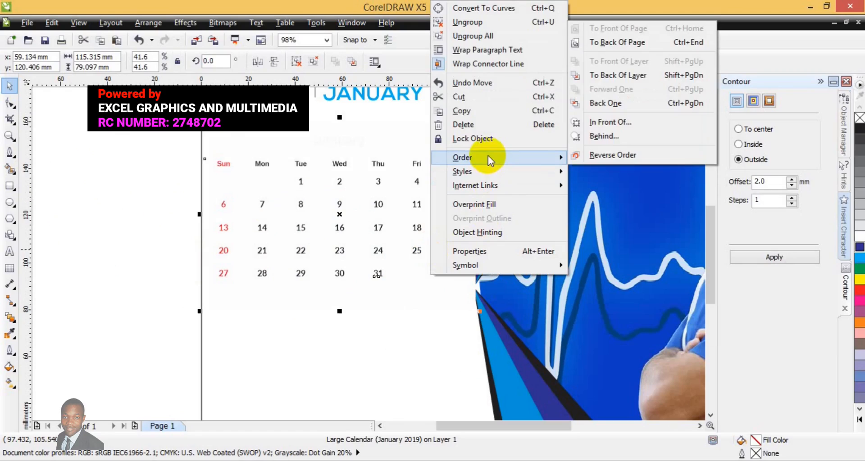
{"action": "left_click", "coordinate": [640, 84]}
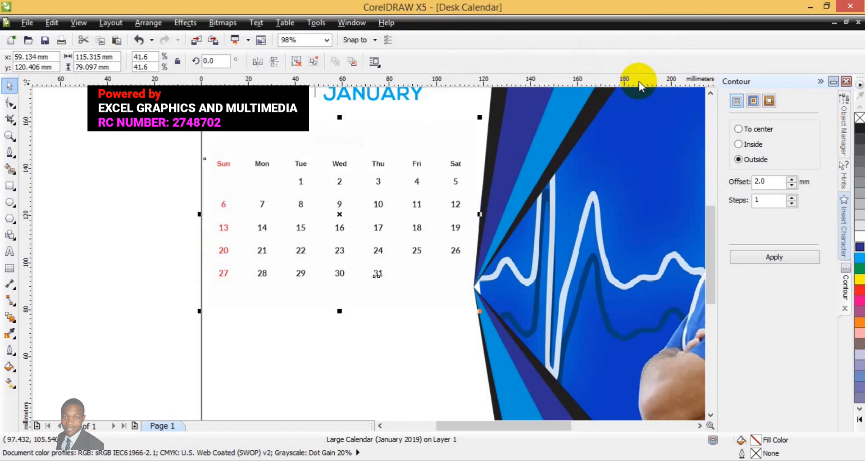
Bring the date grid to the front of the layer and deselect it.
{"action": "left_click", "coordinate": [407, 230]}
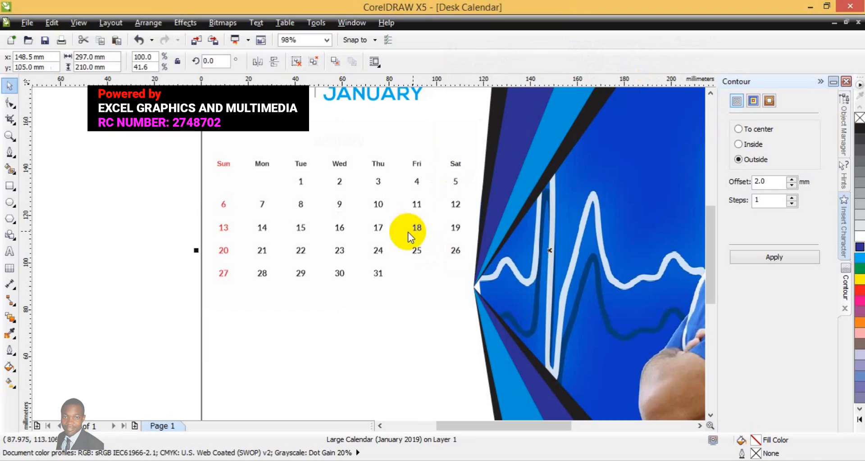
{"action": "left_click", "coordinate": [83, 231]}
{"action": "left_click", "coordinate": [252, 228]}
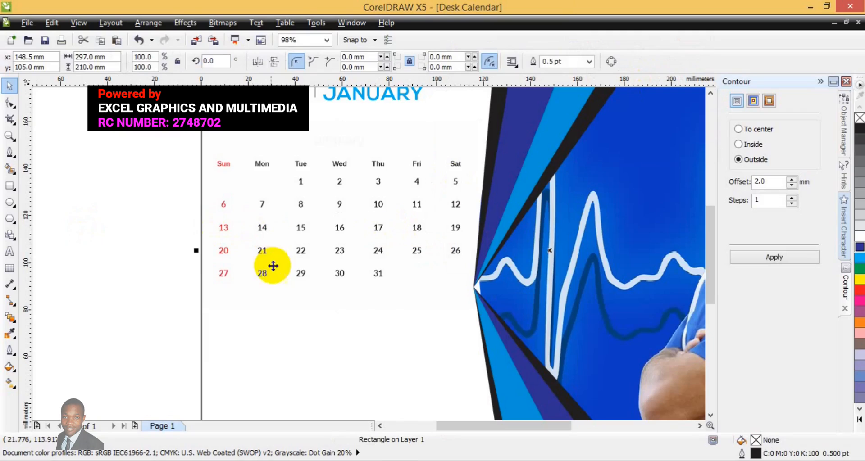
{"action": "left_click", "coordinate": [141, 256]}
{"action": "left_click", "coordinate": [263, 275]}
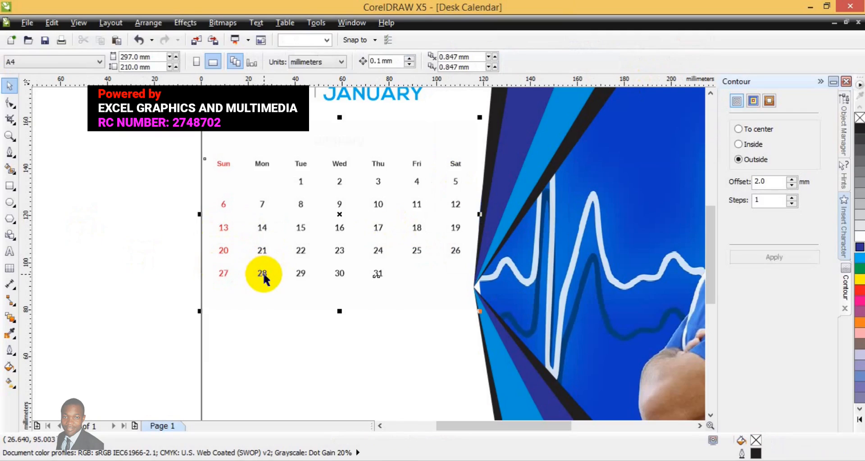
{"action": "right_click", "coordinate": [264, 274]}
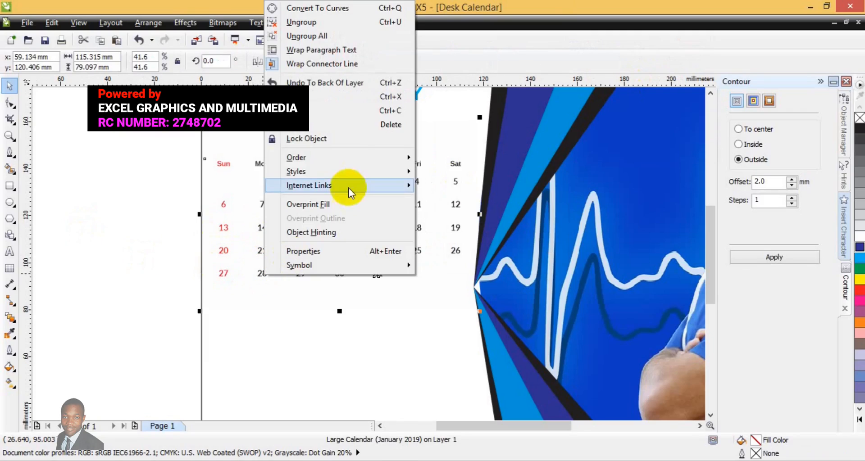
{"action": "mouse_move", "coordinate": [338, 159]}
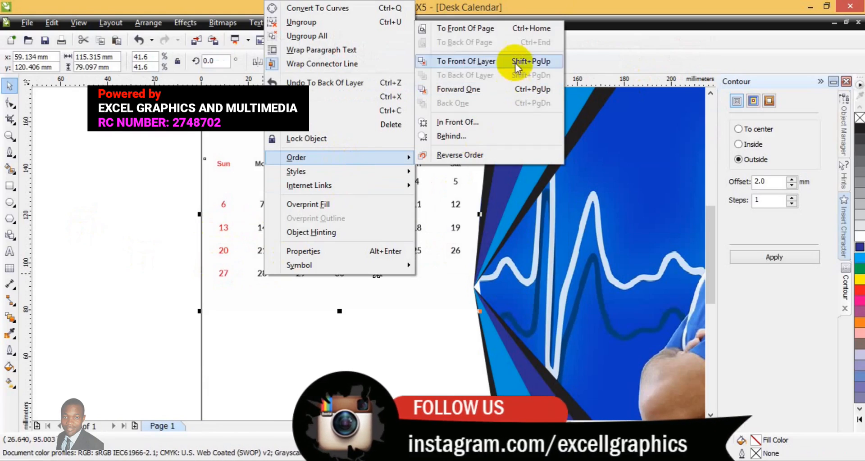
{"action": "left_click", "coordinate": [483, 67]}
{"action": "left_click", "coordinate": [122, 199]}
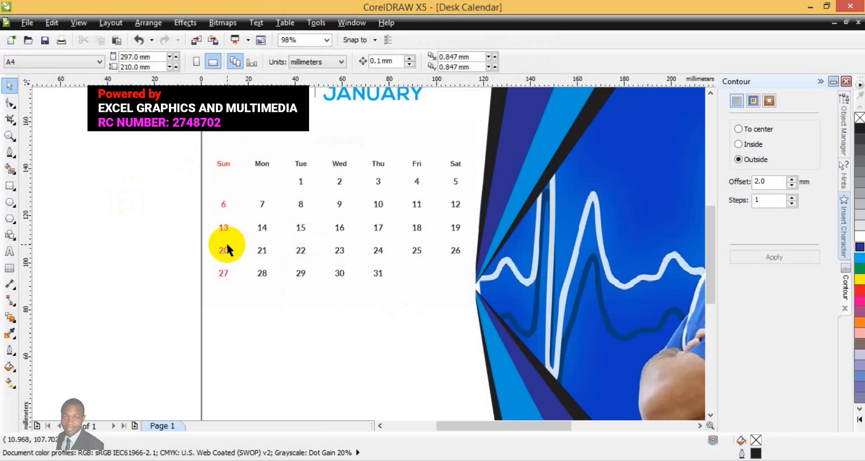
Draw a closed triangle about 49 by 28 mm in the page's bottom-left corner with the Pen tool.
{"action": "left_click", "coordinate": [8, 138]}
{"action": "left_click", "coordinate": [92, 62]}
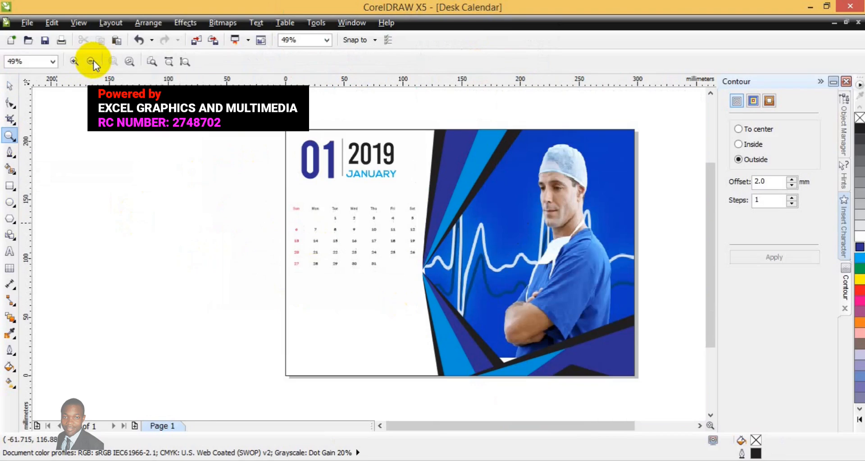
{"action": "left_click", "coordinate": [10, 84]}
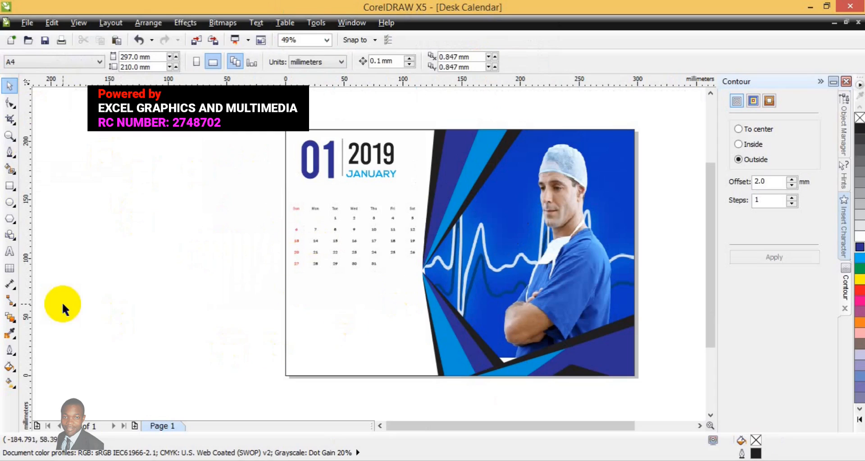
{"action": "left_click", "coordinate": [11, 155]}
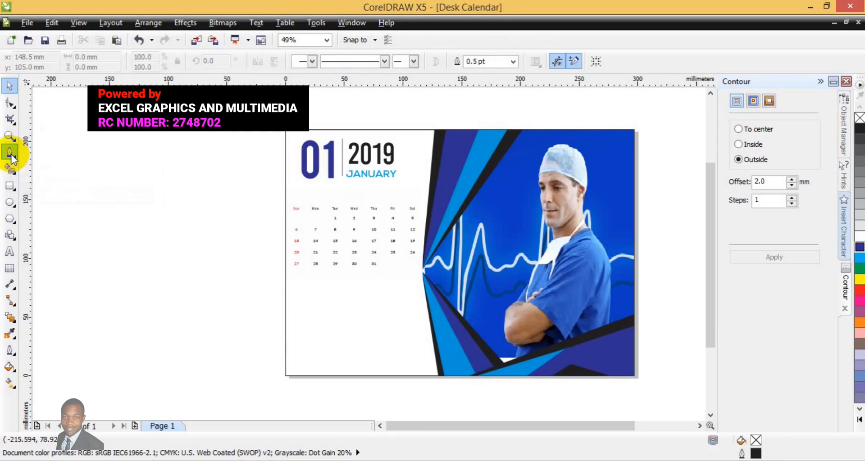
{"action": "left_click", "coordinate": [286, 344]}
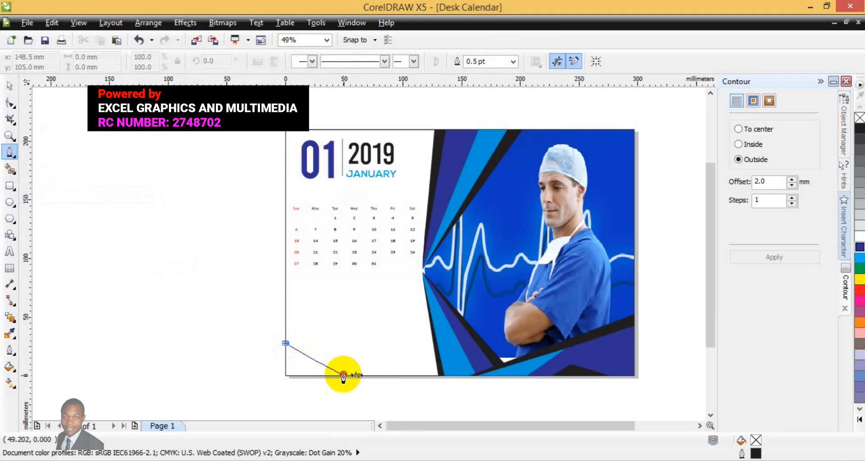
{"action": "double_click", "coordinate": [343, 375]}
{"action": "left_click", "coordinate": [285, 377]}
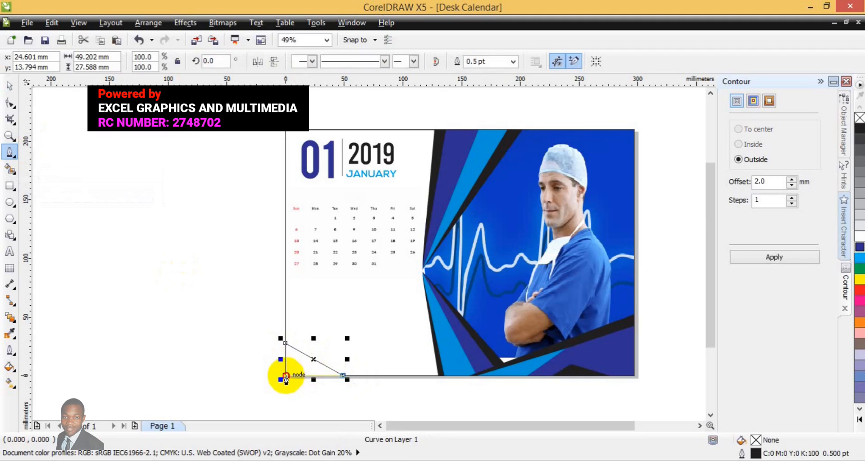
{"action": "left_click", "coordinate": [286, 376]}
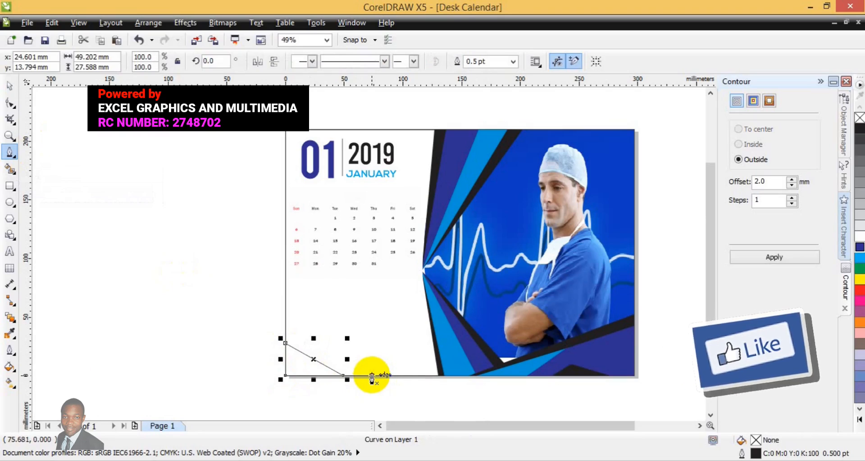
Draw a closed four-sided shape about 53 by 14 mm on the page's bottom edge, adjoining the corner triangle's slanted side.
{"action": "left_click", "coordinate": [372, 376]}
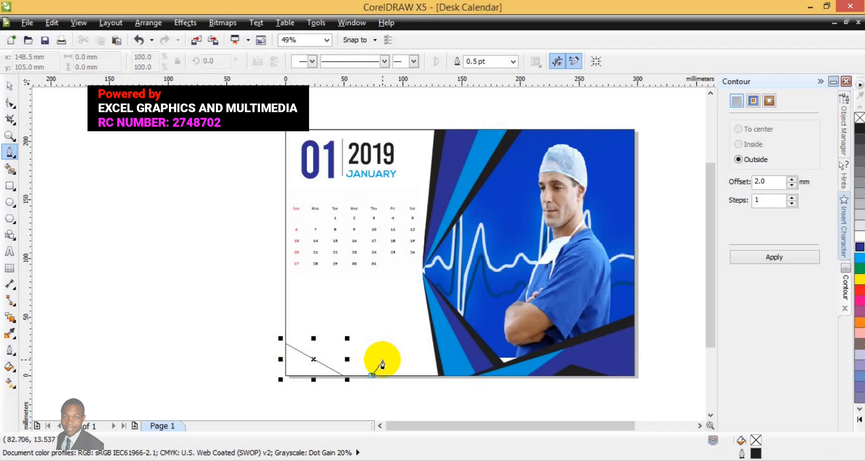
{"action": "left_click", "coordinate": [382, 360]}
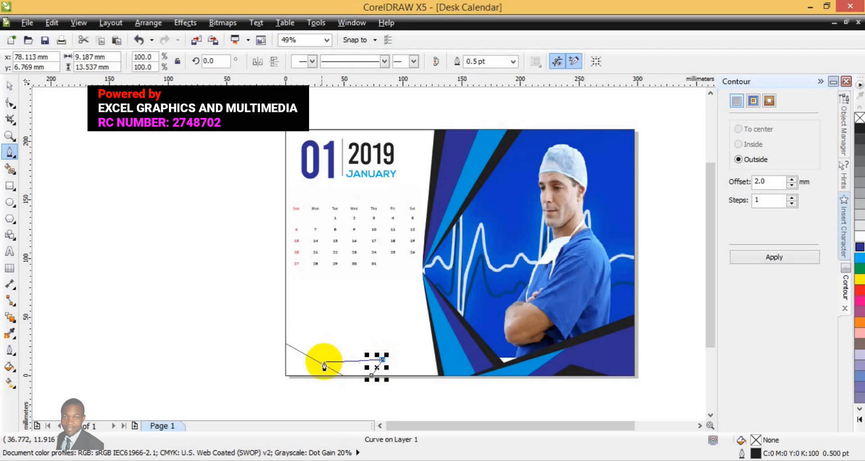
{"action": "left_click", "coordinate": [320, 364]}
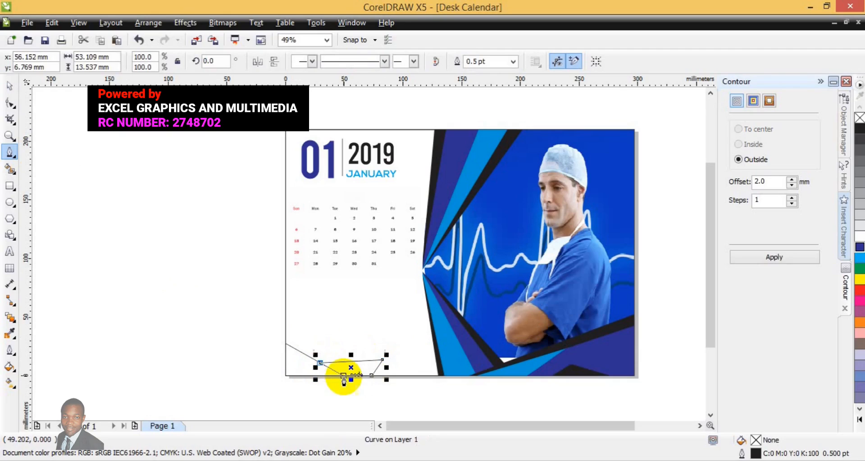
{"action": "left_click", "coordinate": [344, 376]}
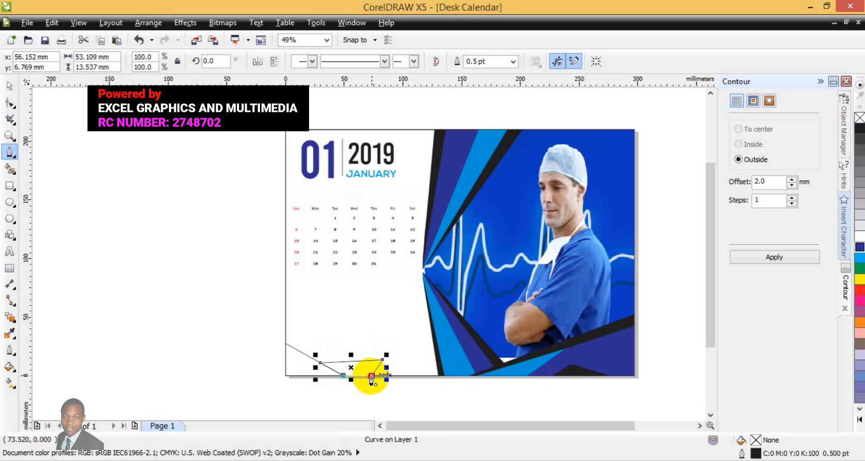
{"action": "left_click", "coordinate": [371, 380]}
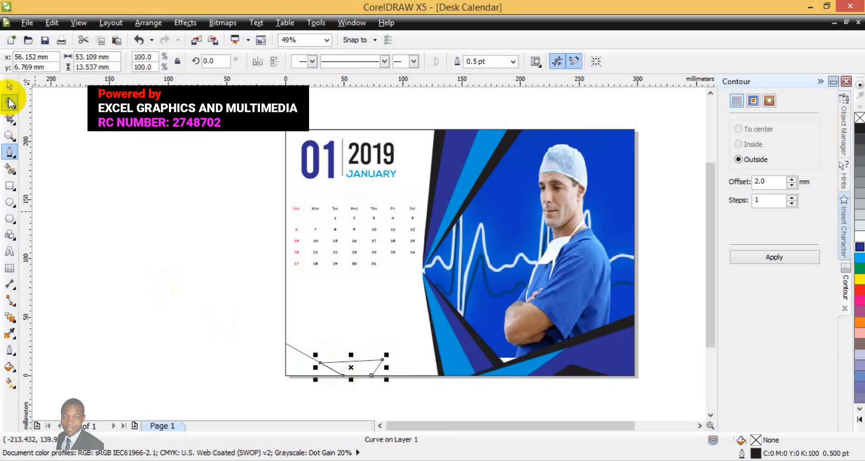
Fill the four-sided shape with dark blue (C100 M100) and the corner triangle with cyan (C100).
{"action": "left_click", "coordinate": [9, 86]}
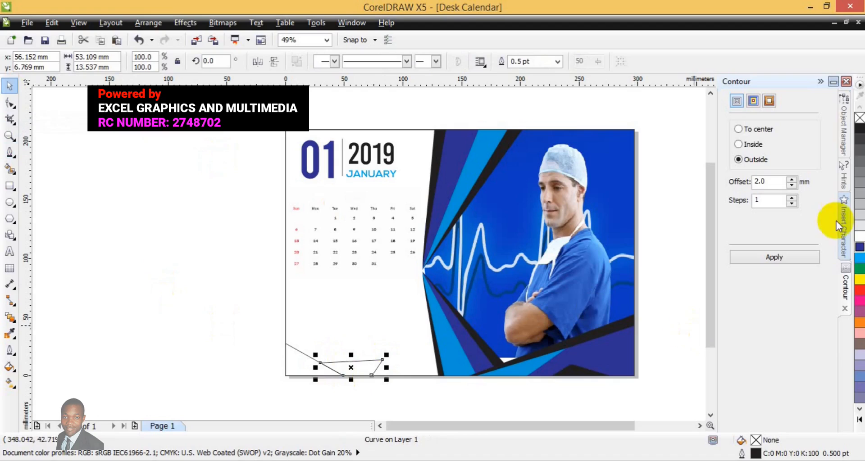
{"action": "left_click", "coordinate": [859, 247]}
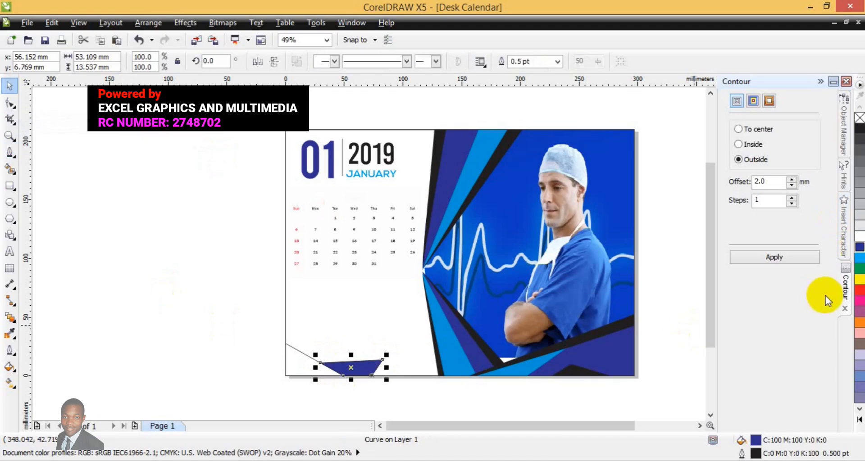
{"action": "left_click", "coordinate": [297, 363]}
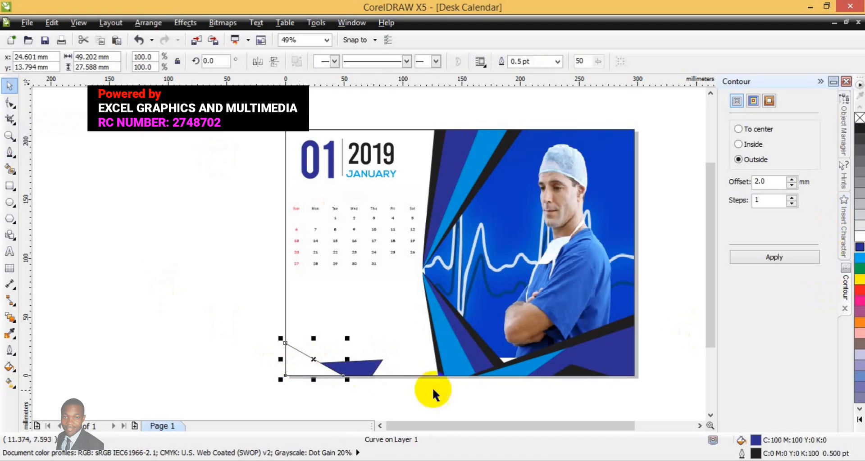
{"action": "left_click", "coordinate": [860, 257]}
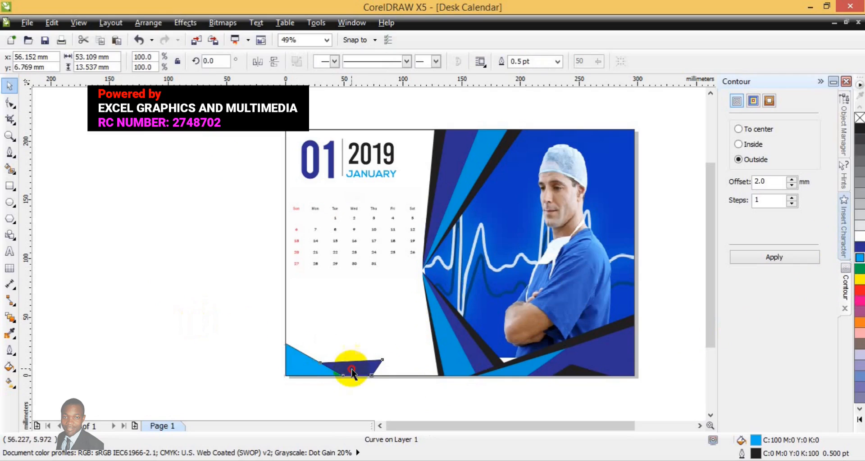
Remove the outlines from the cyan triangle and the dark blue shape in the page's bottom-left corner.
{"action": "right_click", "coordinate": [354, 372]}
{"action": "left_click", "coordinate": [176, 313]}
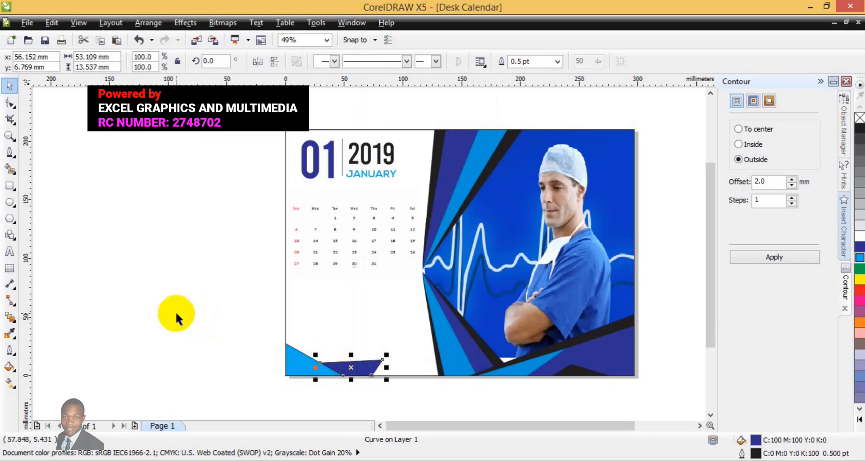
{"action": "left_click", "coordinate": [198, 293]}
{"action": "left_click_drag", "start_coordinate": [198, 293], "coordinate": [394, 390]}
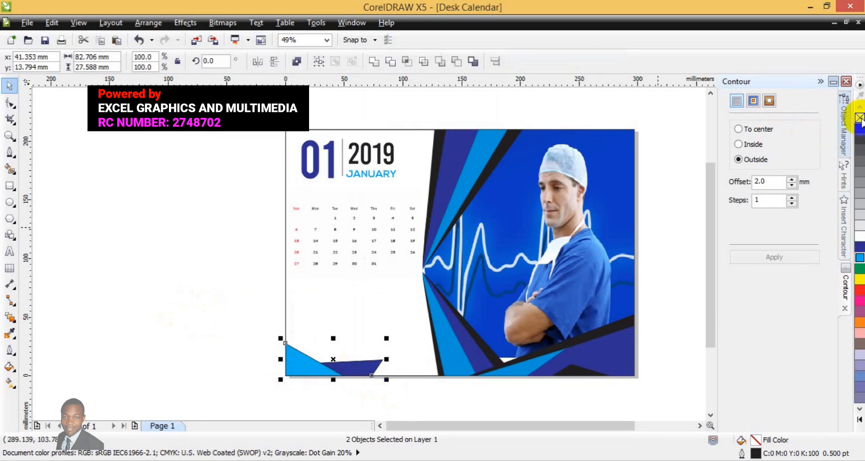
{"action": "right_click", "coordinate": [859, 118]}
{"action": "left_click", "coordinate": [144, 167]}
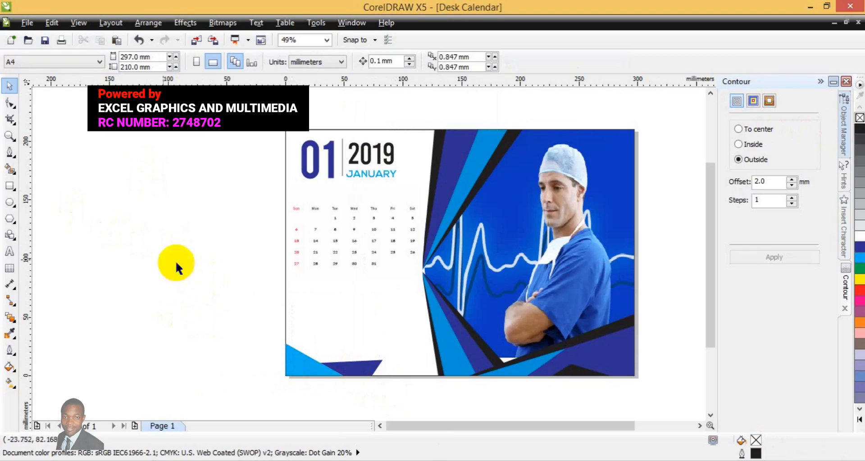
Draw a rectangle about 10.5 by 5.9 mm over the date grid's Sun heading and nudge it up into place.
{"action": "left_click", "coordinate": [10, 252]}
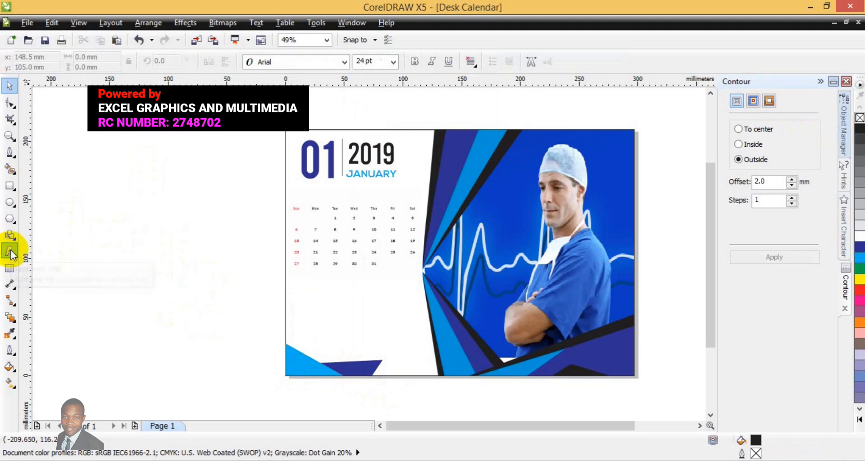
{"action": "left_click", "coordinate": [181, 322]}
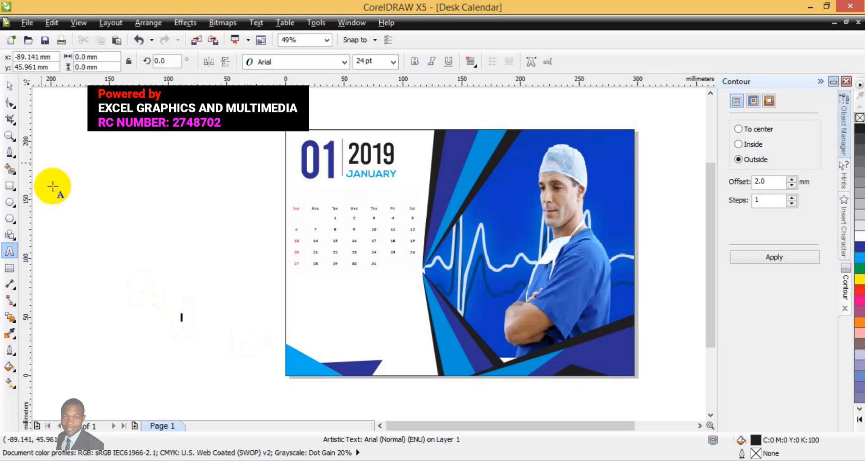
{"action": "left_click", "coordinate": [9, 134]}
{"action": "left_click", "coordinate": [410, 227]}
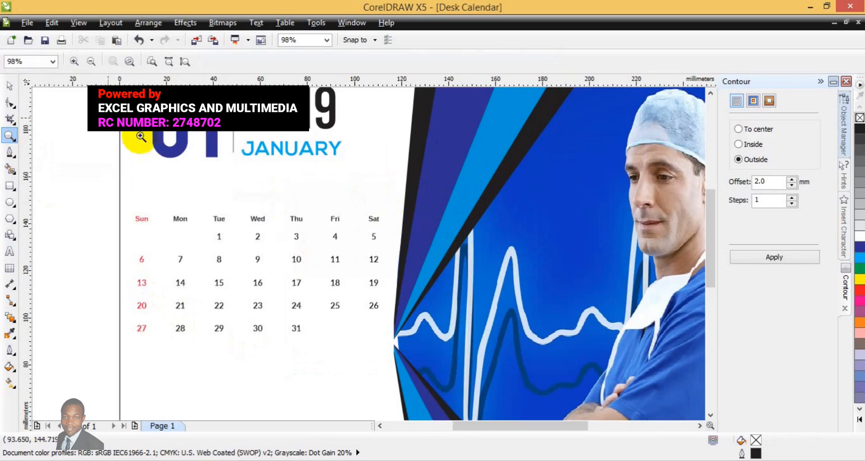
{"action": "left_click", "coordinate": [9, 87]}
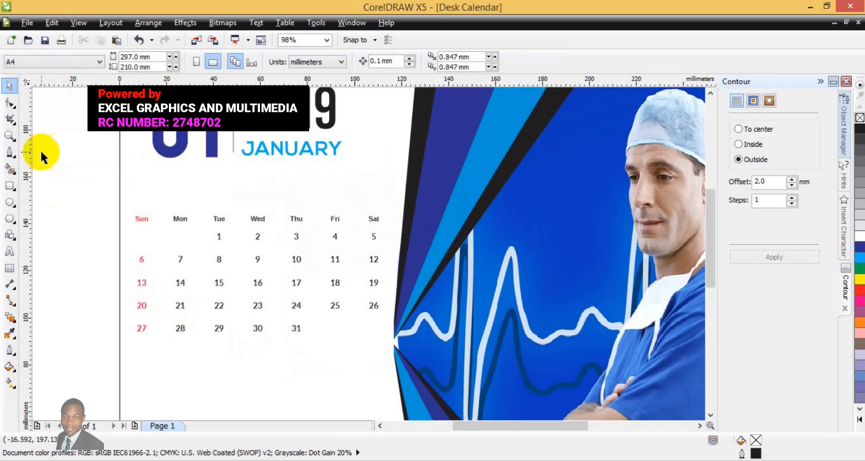
{"action": "left_click", "coordinate": [9, 188]}
{"action": "left_click_drag", "start_coordinate": [129, 214], "coordinate": [153, 229]}
{"action": "key", "text": "Up"}
{"action": "key", "text": "Up"}
{"action": "key", "text": "Up"}
{"action": "key", "text": "Up"}
{"action": "key", "text": "Up"}
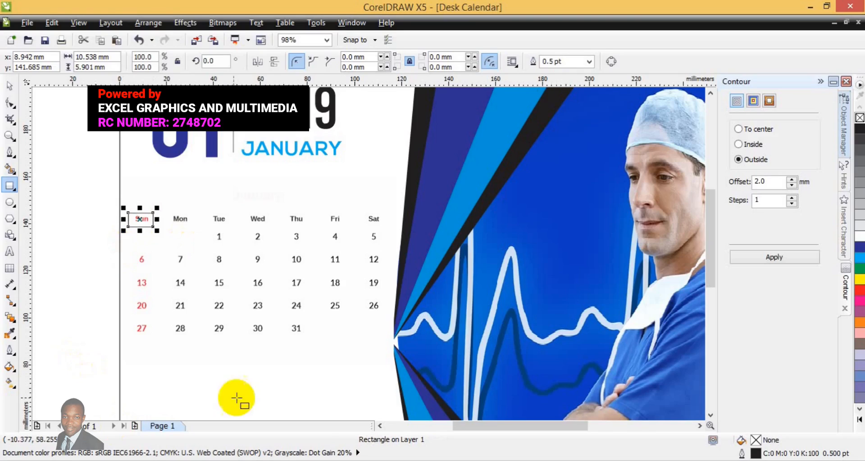
Fill the rectangle over the Sun heading with dark blue (C100 M100) and deselect it.
{"action": "left_click", "coordinate": [861, 249]}
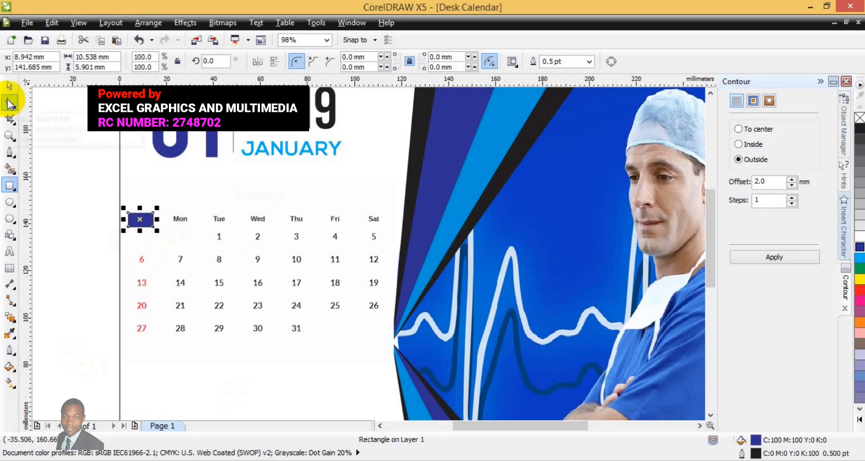
{"action": "left_click", "coordinate": [9, 86]}
{"action": "left_click", "coordinate": [181, 218]}
{"action": "left_click", "coordinate": [73, 210]}
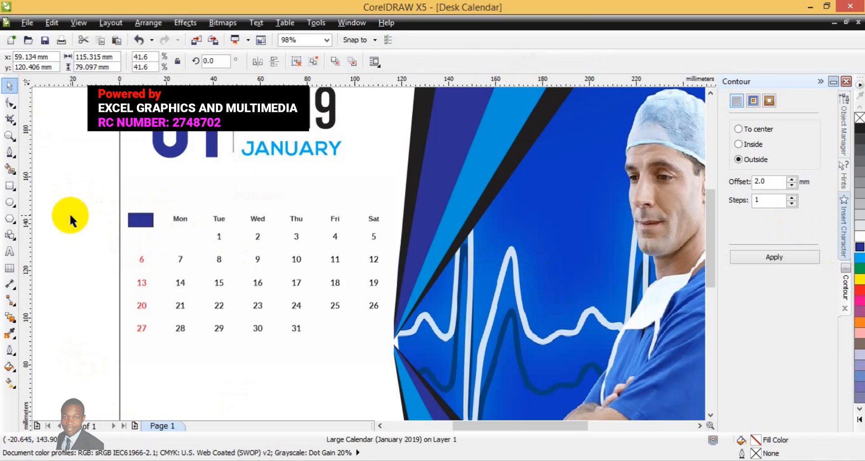
Add the artistic text "sun" beside the page, set in Nexa Bold at 16 pt.
{"action": "left_click", "coordinate": [10, 253]}
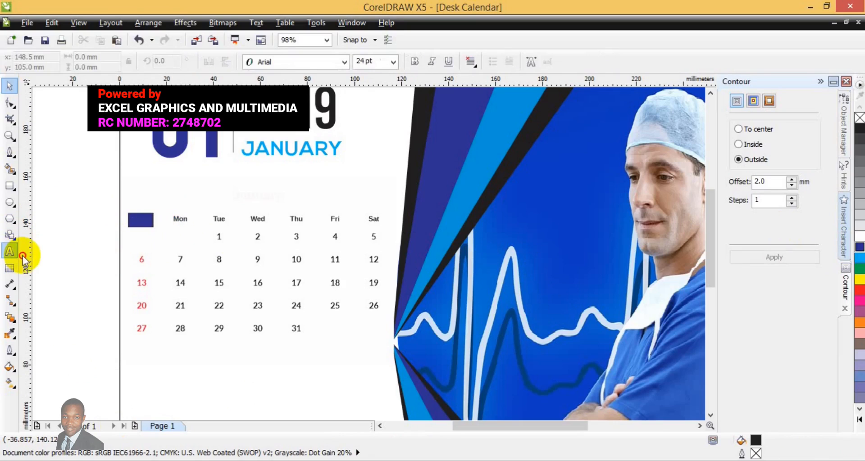
{"action": "left_click", "coordinate": [68, 254]}
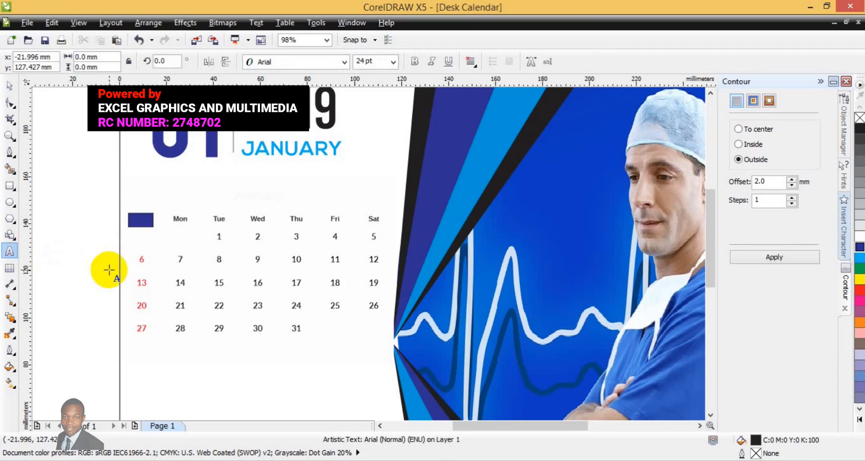
{"action": "type", "text": "sul"}
{"action": "key", "text": "ctrl+a"}
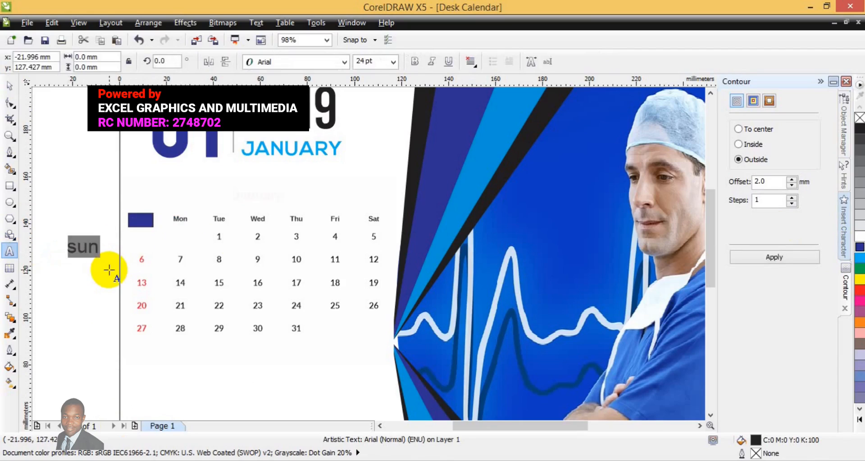
{"action": "left_click", "coordinate": [345, 61]}
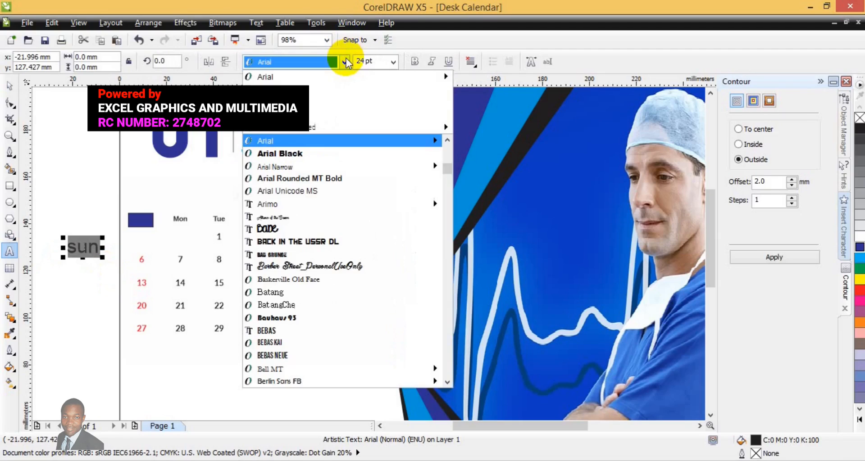
{"action": "left_click", "coordinate": [310, 116]}
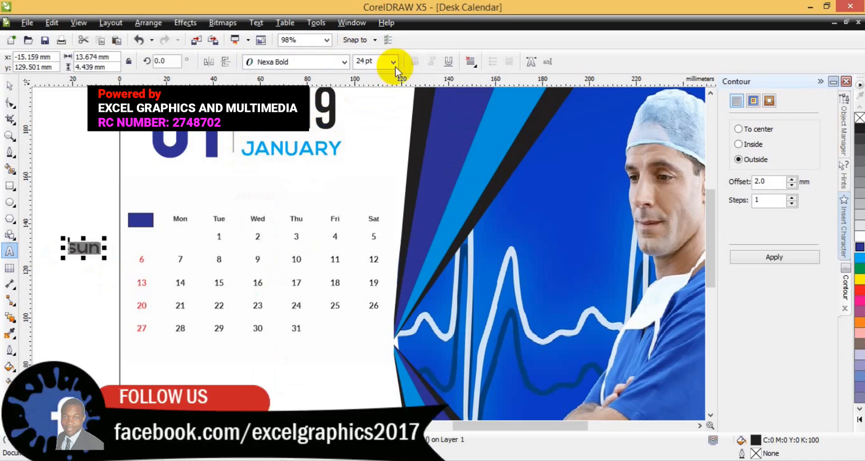
{"action": "left_click", "coordinate": [396, 64]}
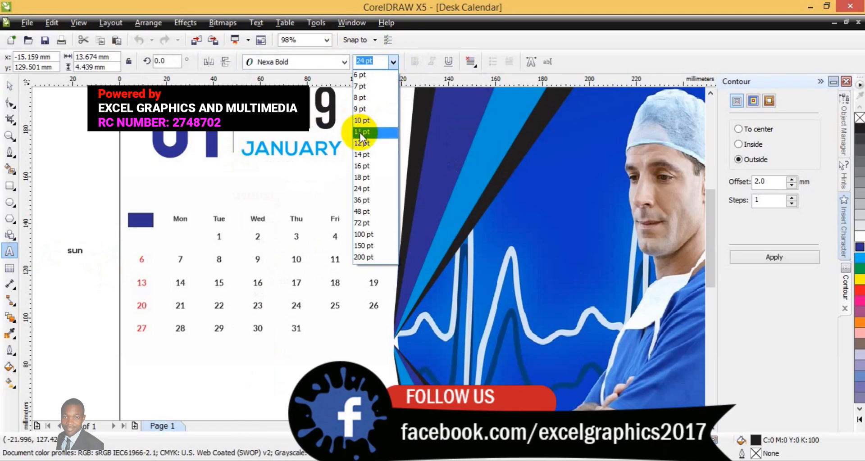
{"action": "left_click", "coordinate": [362, 166]}
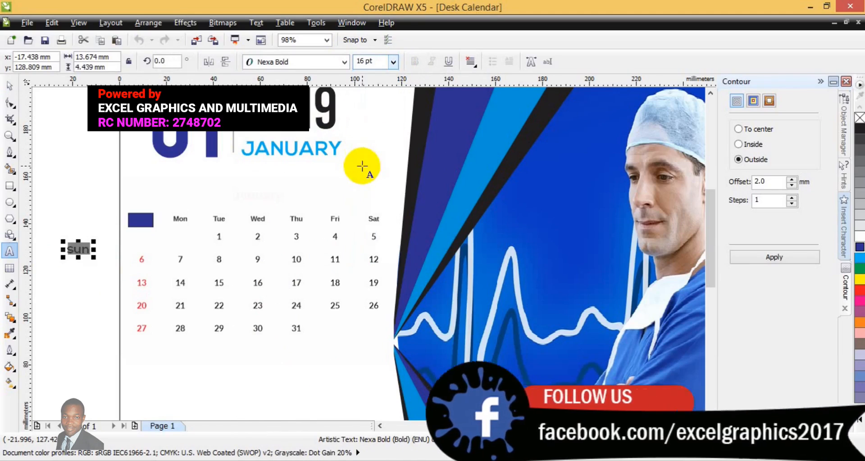
Move the "sun" text onto the dark blue rectangle and colour it white.
{"action": "left_click", "coordinate": [9, 86]}
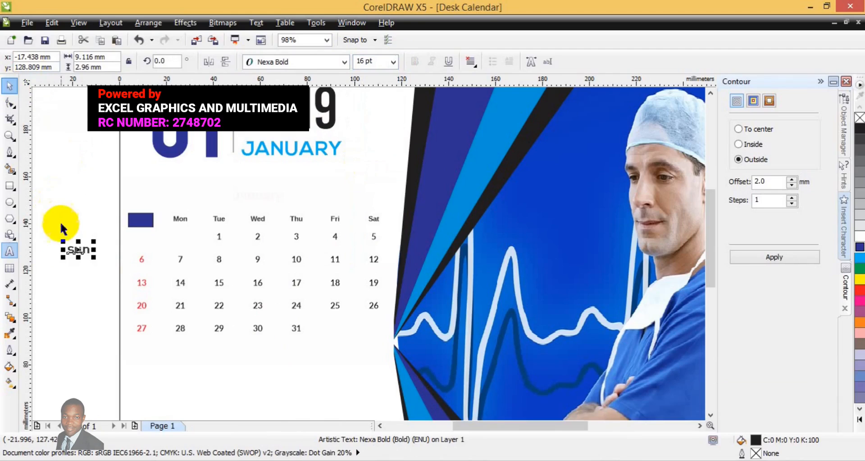
{"action": "left_click_drag", "start_coordinate": [78, 249], "coordinate": [140, 223]}
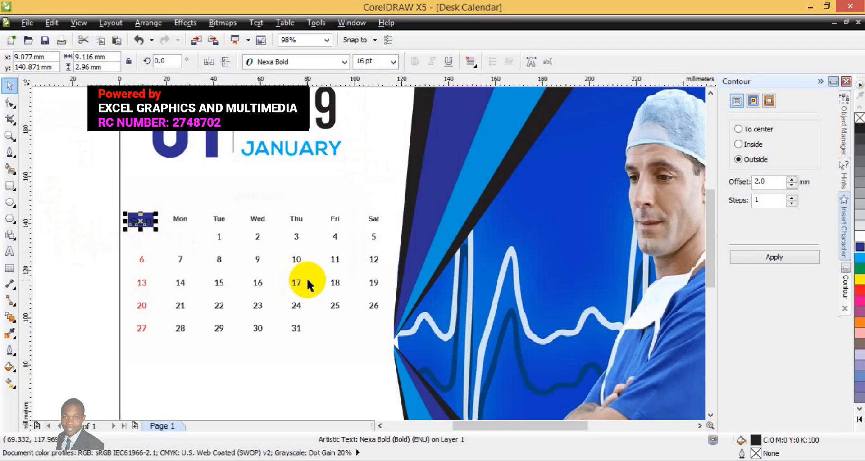
{"action": "left_click", "coordinate": [860, 238]}
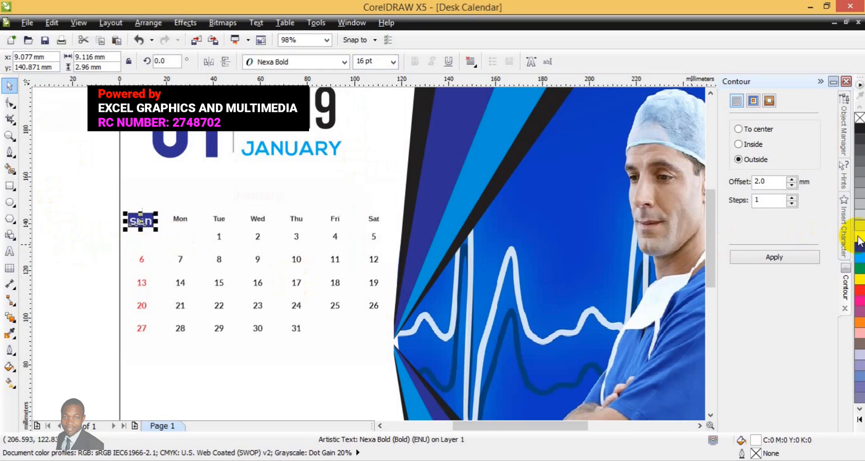
{"action": "left_click", "coordinate": [99, 242]}
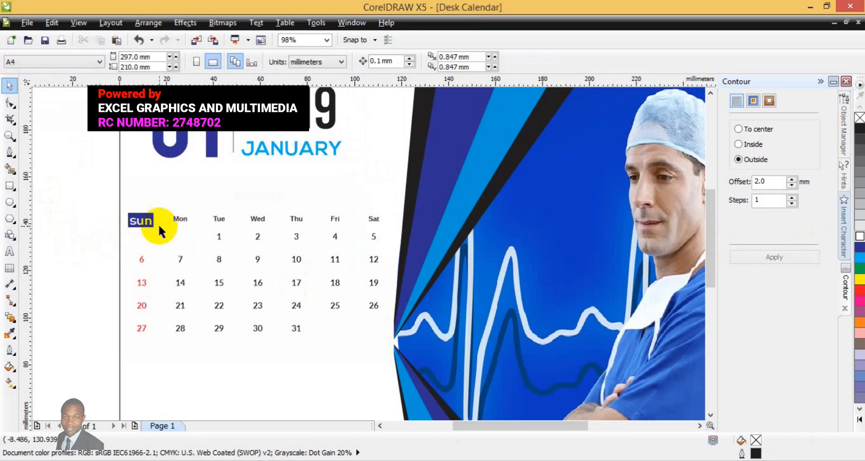
{"action": "left_click", "coordinate": [144, 222]}
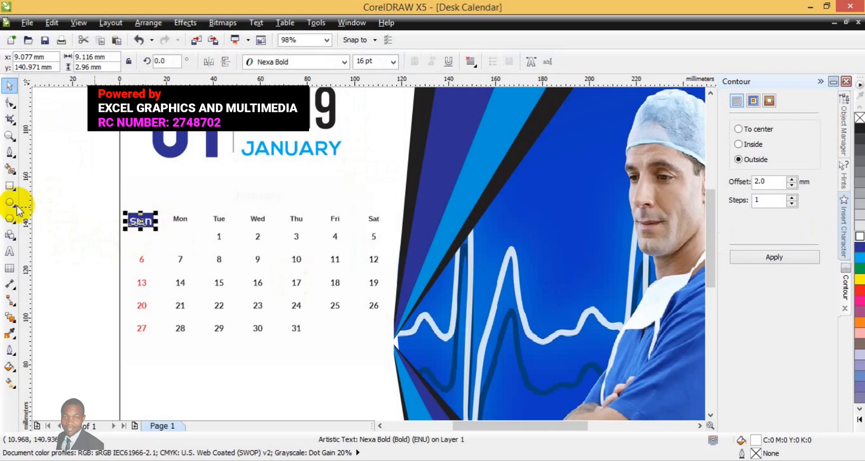
Place a horizontal guideline along the lower edge of the Sunday label's rectangle.
{"action": "left_click", "coordinate": [96, 190]}
{"action": "left_click_drag", "start_coordinate": [96, 191], "coordinate": [167, 237]}
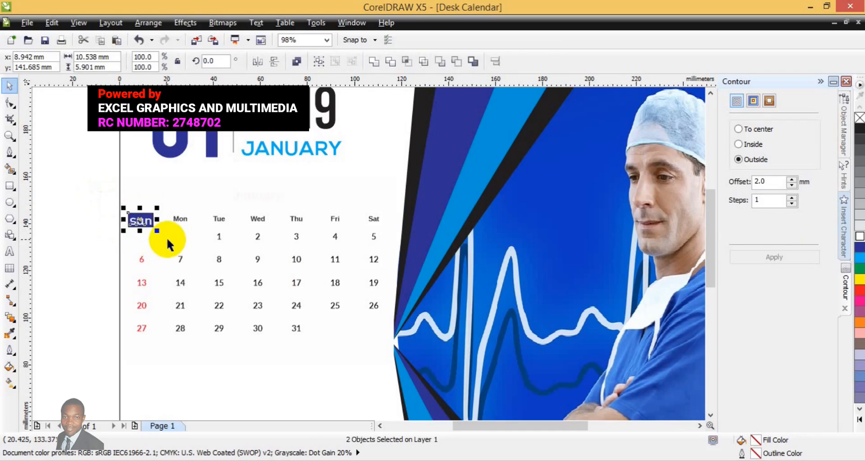
{"action": "left_click_drag", "start_coordinate": [276, 81], "coordinate": [267, 228]}
Duplicate the "sun" text together with its dark blue rectangle and place the copy over the grid's Mon heading.
{"action": "left_click", "coordinate": [145, 218]}
{"action": "left_click_drag", "start_coordinate": [148, 221], "coordinate": [134, 218]}
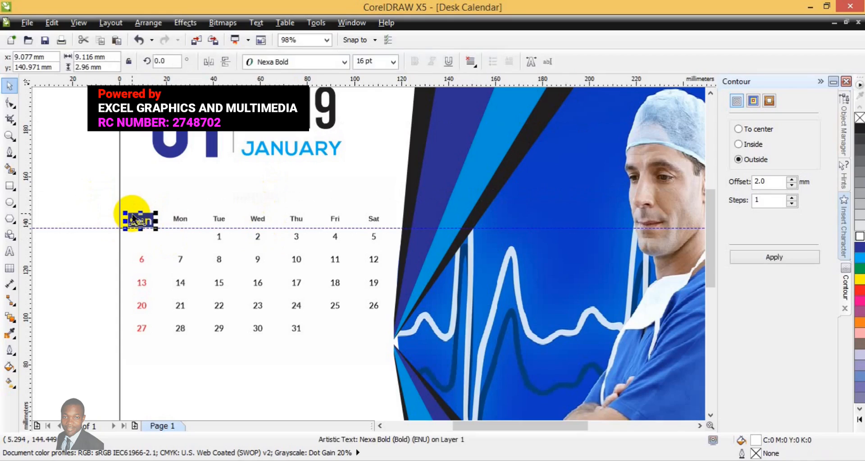
{"action": "left_click", "coordinate": [132, 214], "text": "shift"}
{"action": "key", "text": "Right"}
{"action": "key", "text": "Up"}
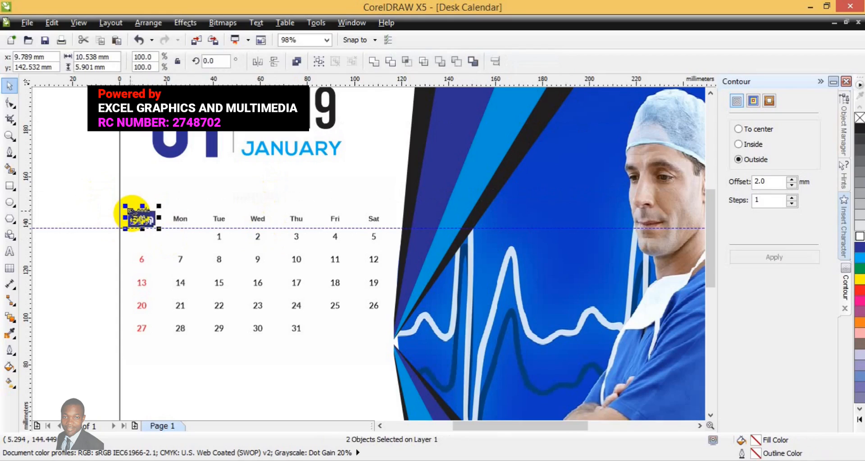
{"action": "left_click_drag", "start_coordinate": [131, 212], "coordinate": [171, 213]}
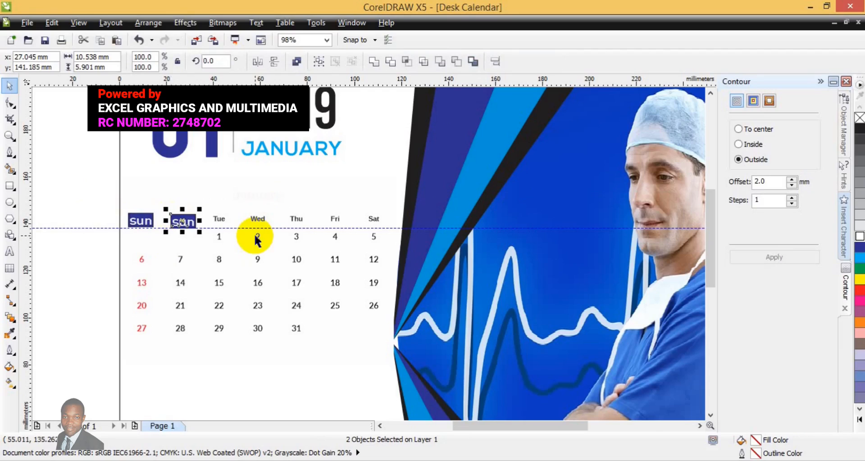
{"action": "left_click", "coordinate": [76, 183]}
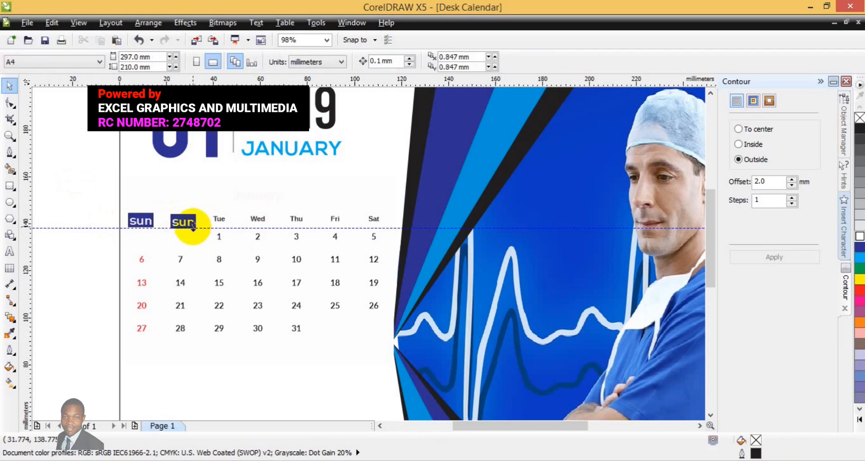
Change the duplicated label's text to "Mon".
{"action": "left_click", "coordinate": [9, 251]}
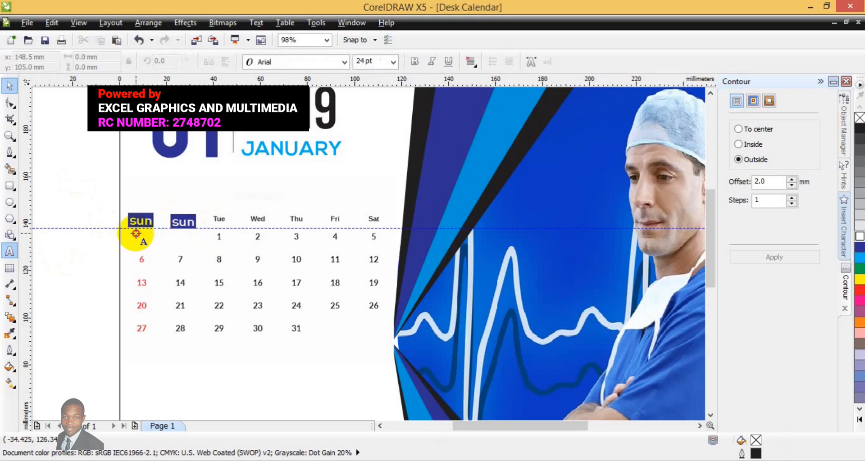
{"action": "double_click", "coordinate": [178, 222]}
{"action": "left_click", "coordinate": [178, 223]}
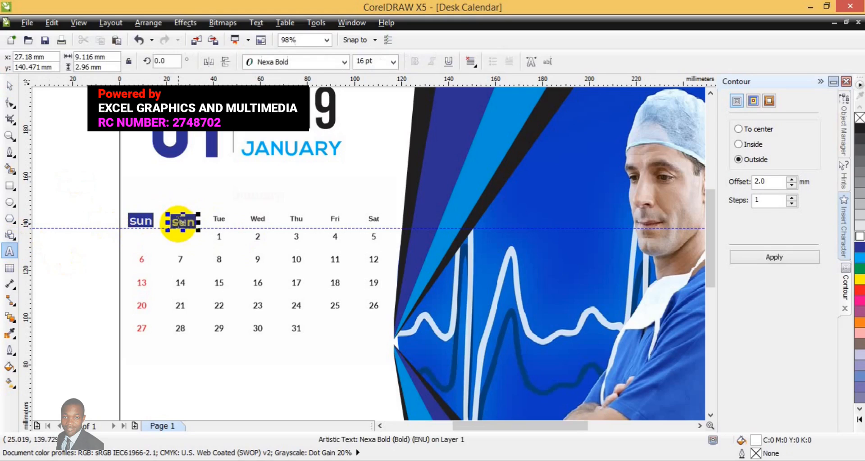
{"action": "key", "text": "ctrl+a"}
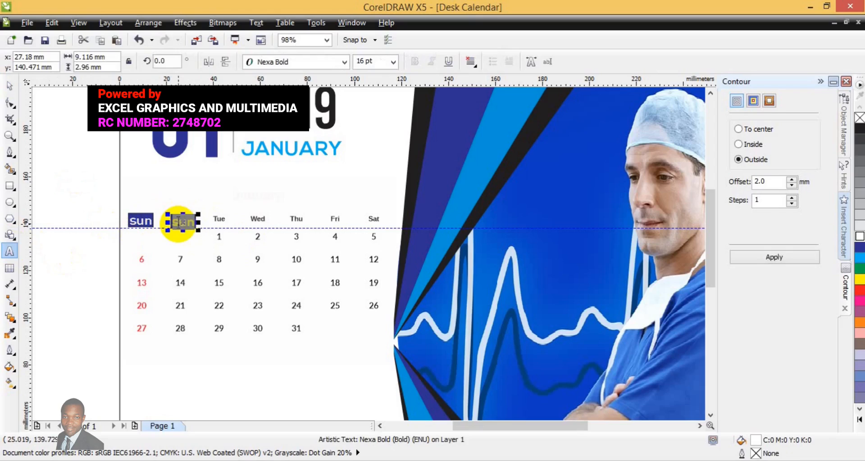
{"action": "type", "text": "Mon"}
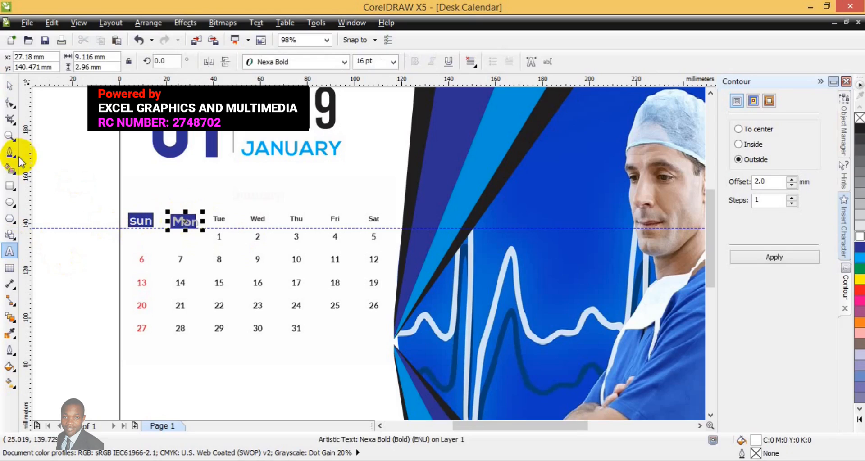
{"action": "left_click", "coordinate": [14, 87]}
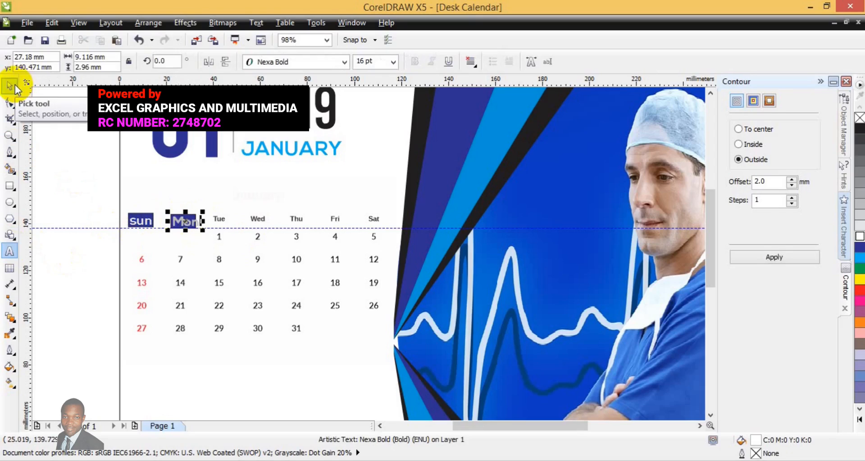
Nudge the "Mon" text left until it is centred over its dark blue rectangle.
{"action": "key", "text": "Left"}
{"action": "key", "text": "Left"}
{"action": "key", "text": "Left"}
{"action": "key", "text": "Left"}
{"action": "key", "text": "Left"}
{"action": "key", "text": "Left"}
{"action": "key", "text": "Left"}
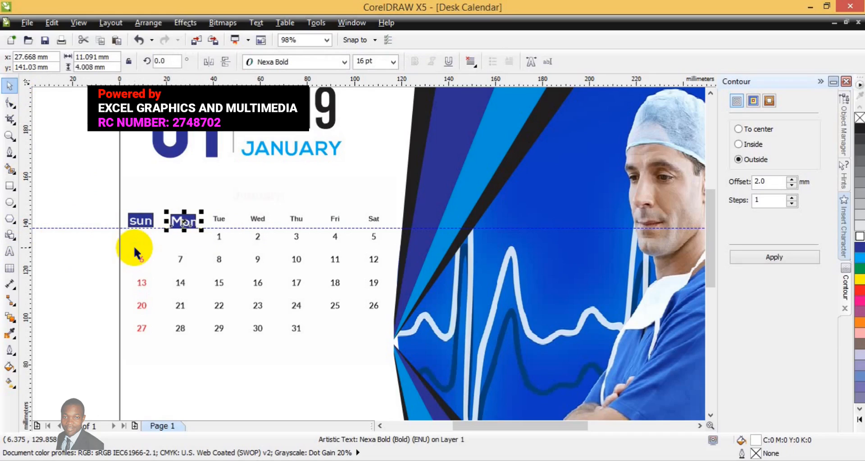
{"action": "key", "text": "Left"}
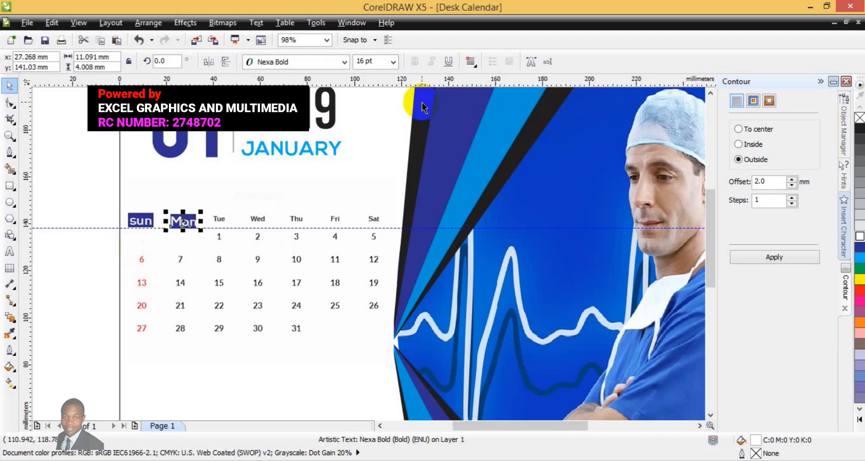
Set the font size of the "Mon" and "sun" weekday labels to 14 pt.
{"action": "left_click", "coordinate": [393, 62]}
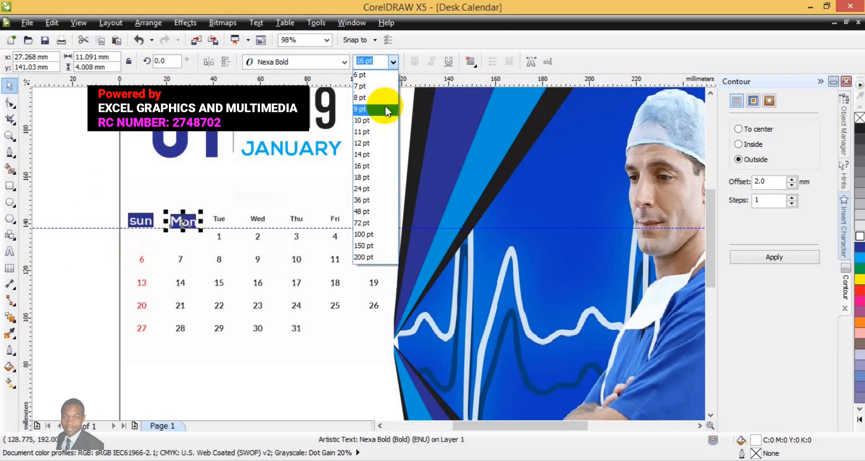
{"action": "left_click", "coordinate": [383, 153]}
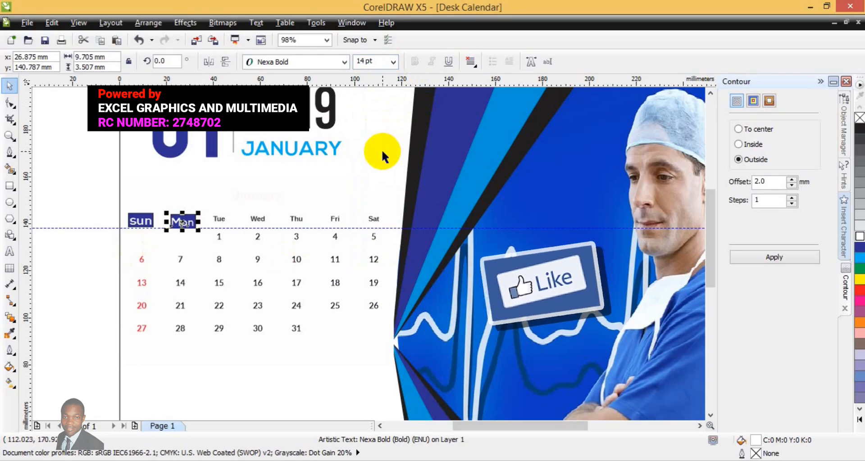
{"action": "left_click", "coordinate": [152, 225]}
{"action": "left_click", "coordinate": [394, 62]}
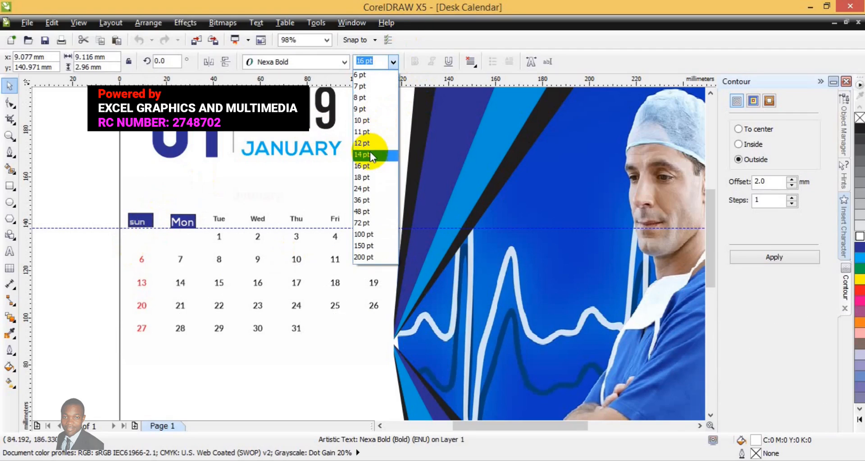
{"action": "left_click", "coordinate": [369, 154]}
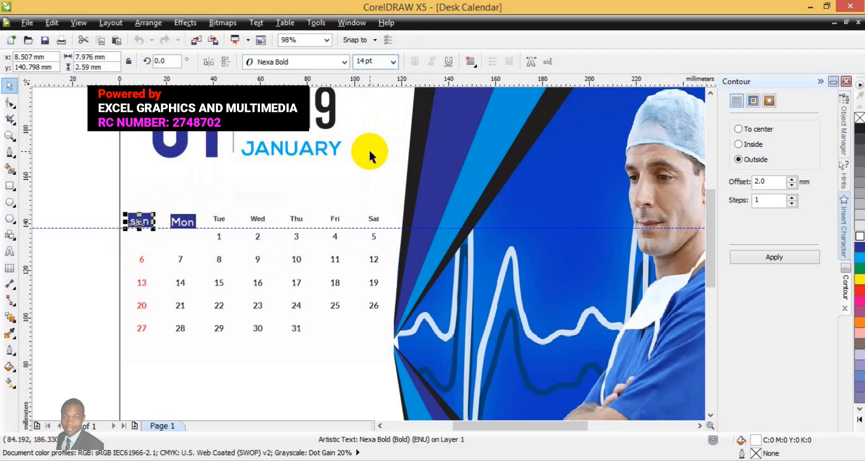
{"action": "left_click", "coordinate": [59, 199]}
Duplicate the "Mon" text together with its dark blue rectangle and place the copy over the grid's Tue heading.
{"action": "left_click", "coordinate": [177, 221]}
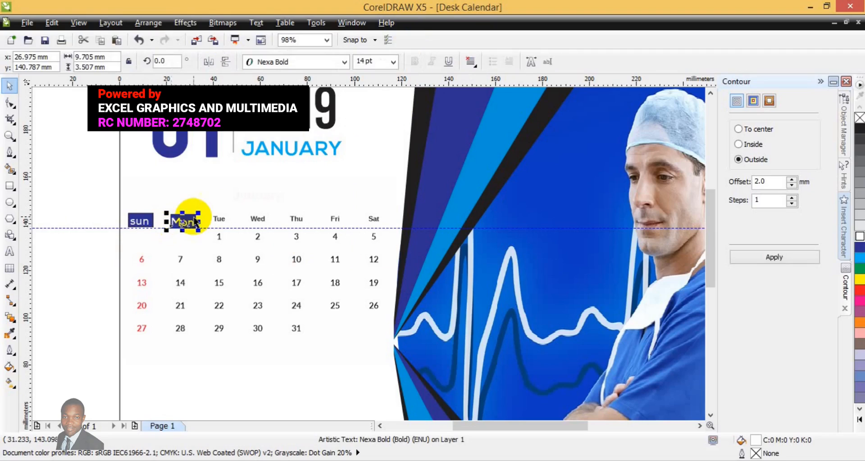
{"action": "left_click", "coordinate": [194, 220], "text": "shift"}
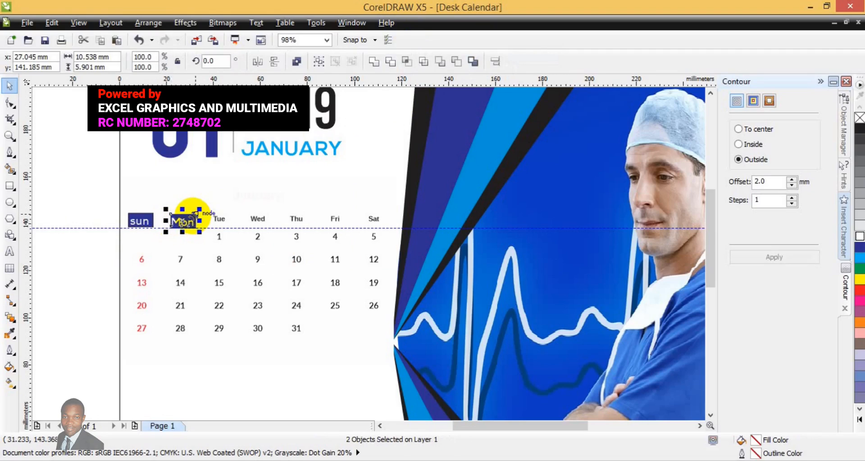
{"action": "left_click_drag", "start_coordinate": [194, 215], "coordinate": [234, 221]}
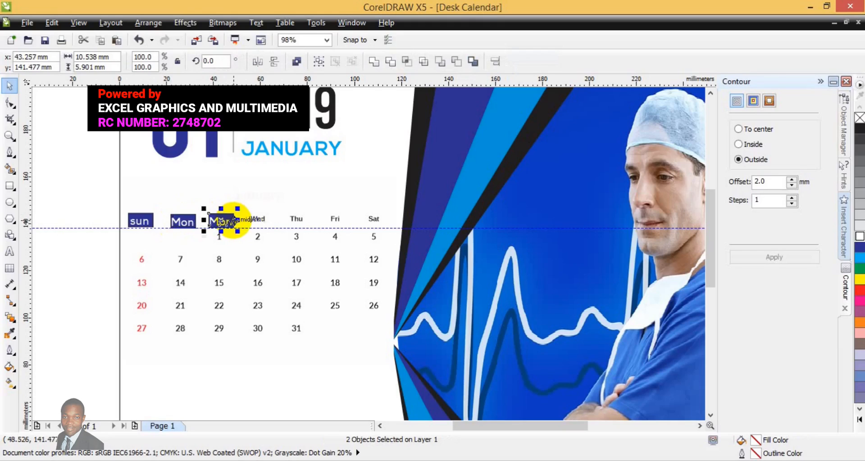
{"action": "left_click", "coordinate": [77, 251]}
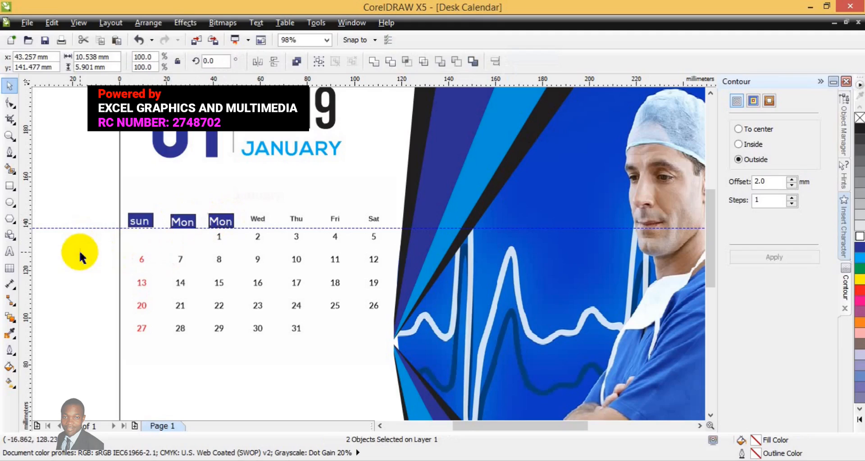
Change the text of the label copy over the Tuesday column to "Tue".
{"action": "left_click", "coordinate": [10, 251]}
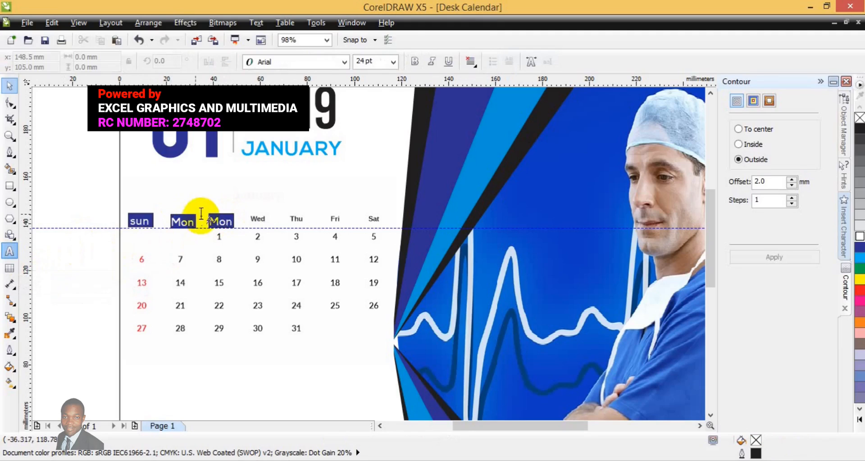
{"action": "left_click", "coordinate": [218, 222]}
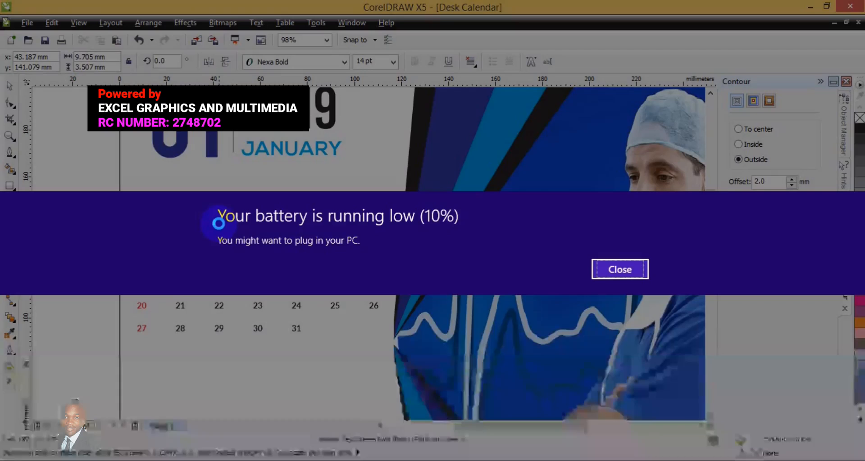
{"action": "left_click", "coordinate": [599, 274]}
{"action": "type", "text": "Tue"}
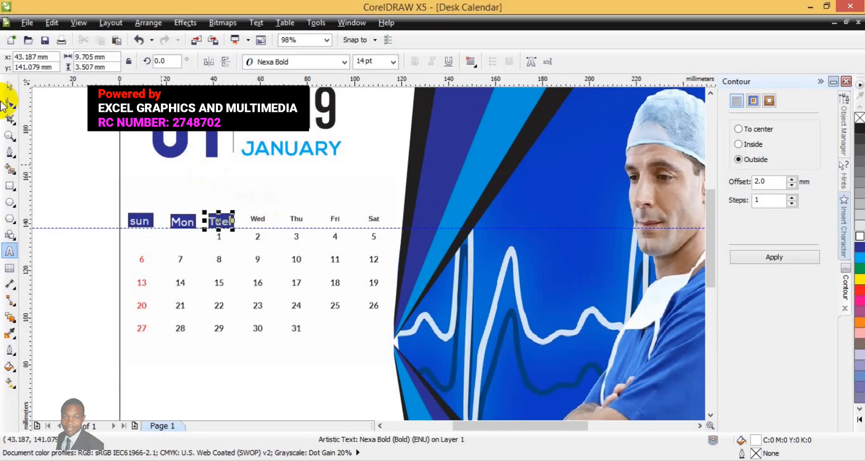
{"action": "left_click", "coordinate": [10, 87]}
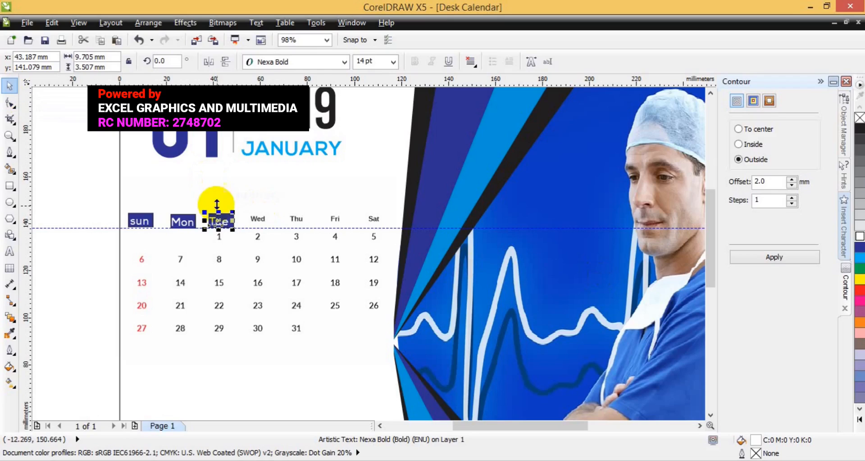
Nudge the "Tue" text slightly right to centre it on its dark blue rectangle.
{"action": "key", "text": "Right"}
{"action": "key", "text": "Right"}
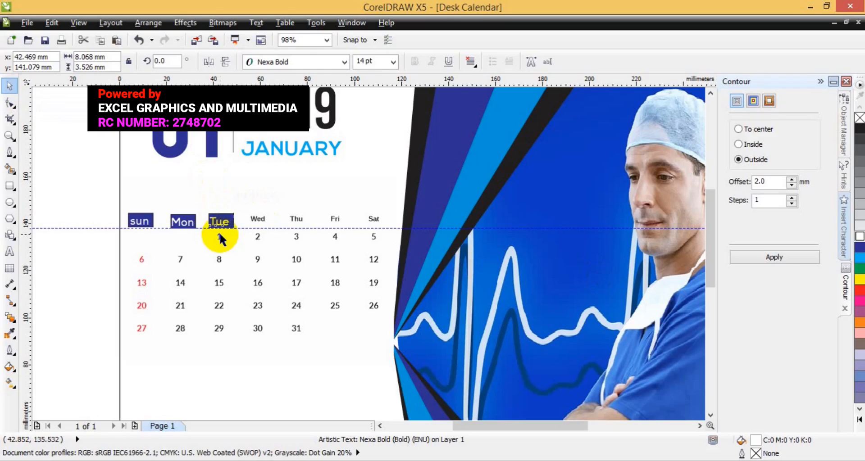
{"action": "left_click", "coordinate": [64, 203]}
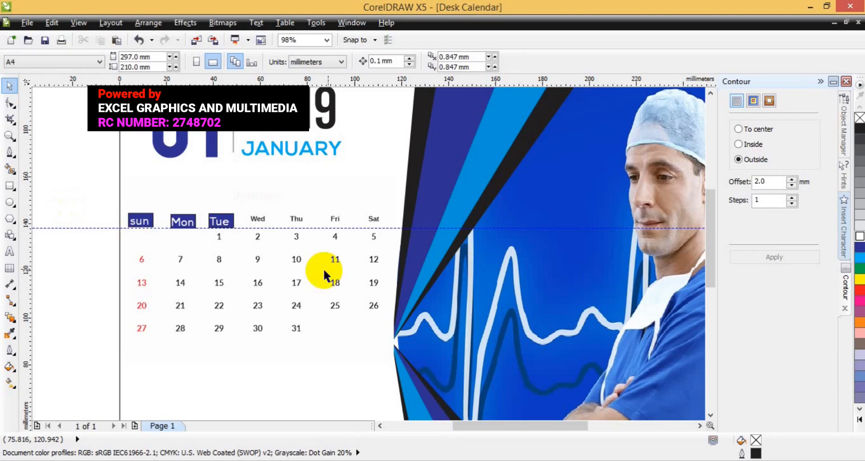
{"action": "left_click", "coordinate": [711, 415]}
{"action": "left_click", "coordinate": [710, 415]}
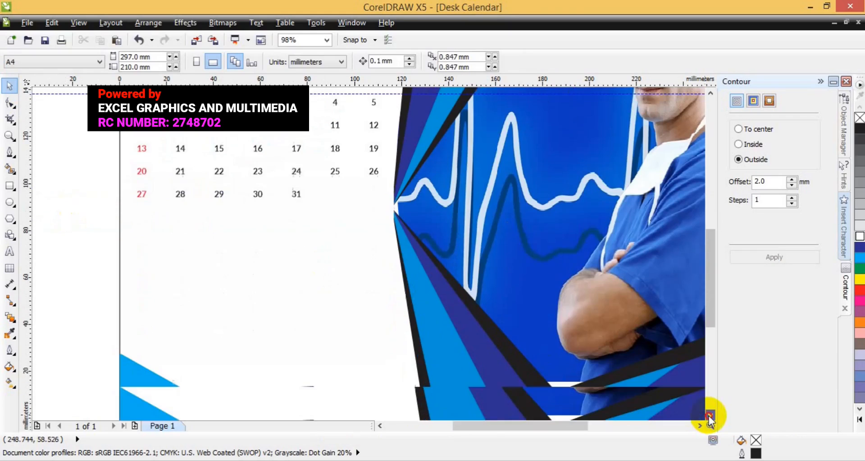
{"action": "left_click", "coordinate": [9, 135]}
{"action": "left_click", "coordinate": [92, 62]}
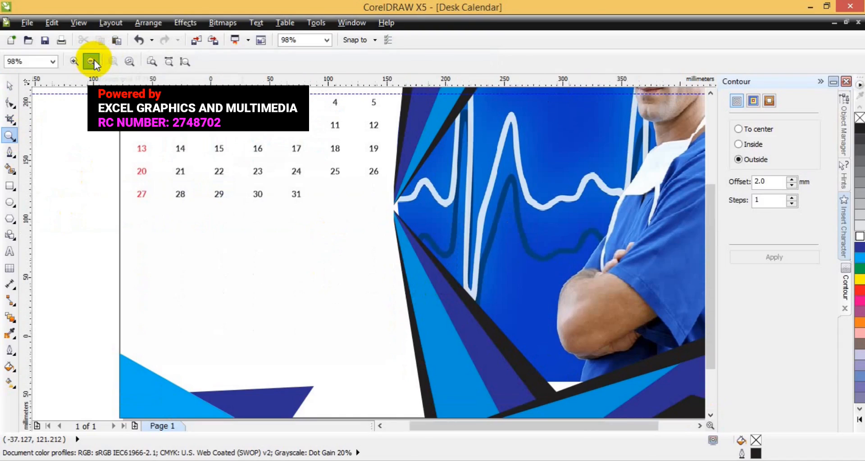
{"action": "left_click", "coordinate": [8, 85]}
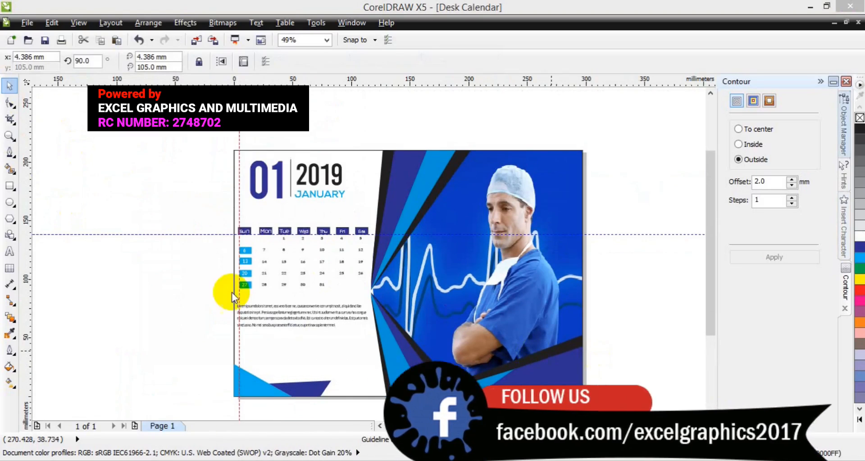
Group the light blue triangle and dark blue shape in the page's lower-left corner and bring the group to the front.
{"action": "left_click", "coordinate": [9, 136]}
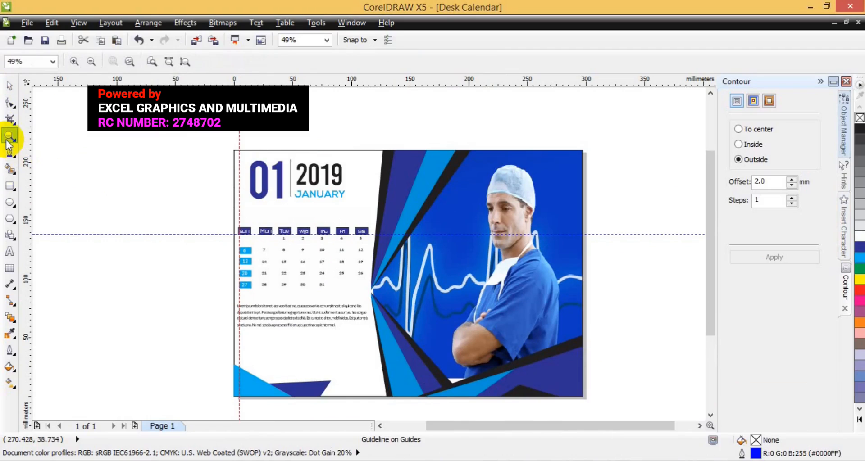
{"action": "left_click", "coordinate": [244, 233]}
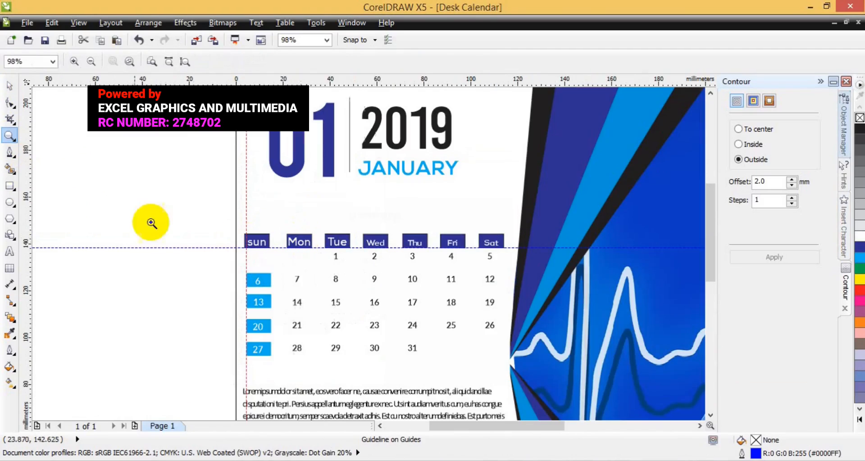
{"action": "left_click", "coordinate": [10, 85]}
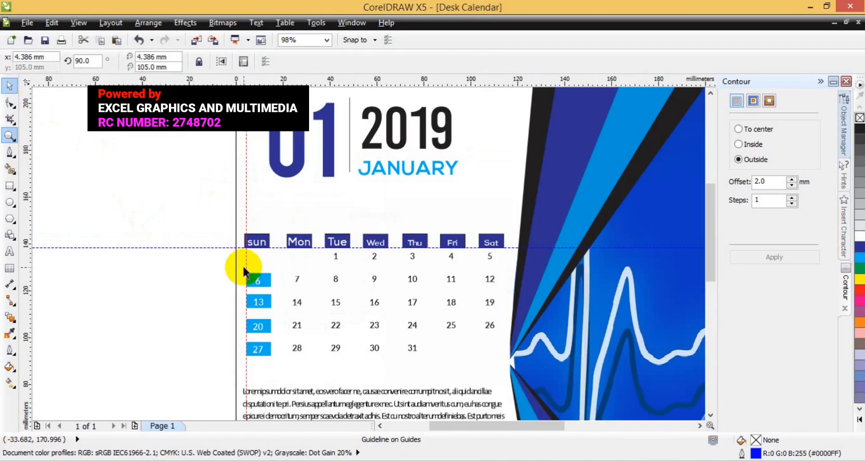
{"action": "left_click_drag", "start_coordinate": [715, 243], "coordinate": [713, 301]}
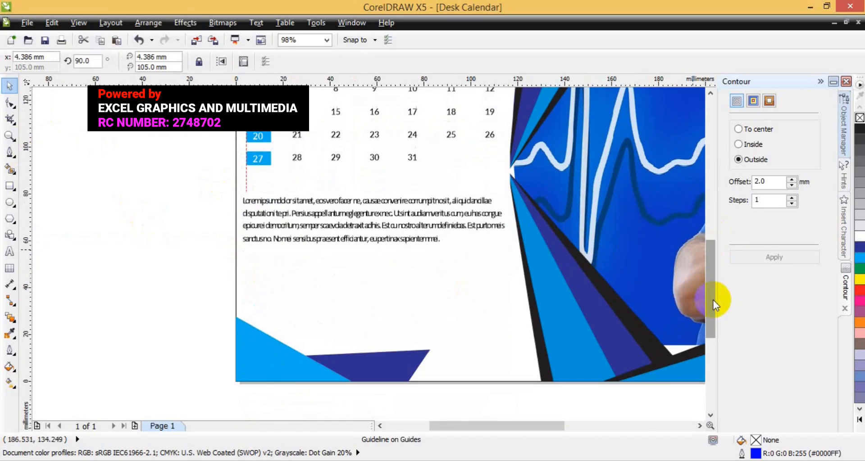
{"action": "left_click", "coordinate": [287, 377]}
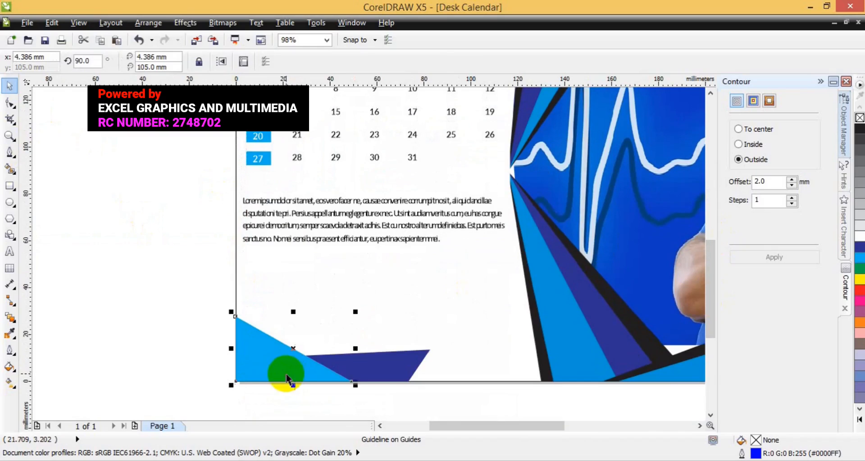
{"action": "left_click", "coordinate": [388, 372], "text": "shift"}
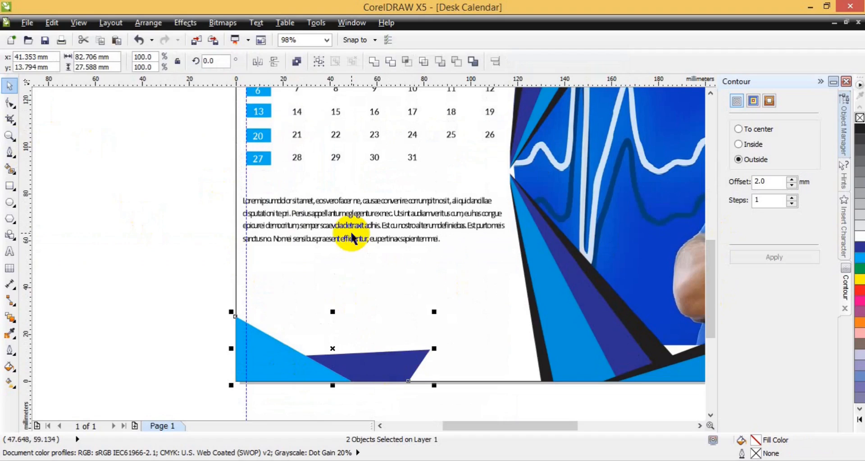
{"action": "key", "text": "ctrl+g"}
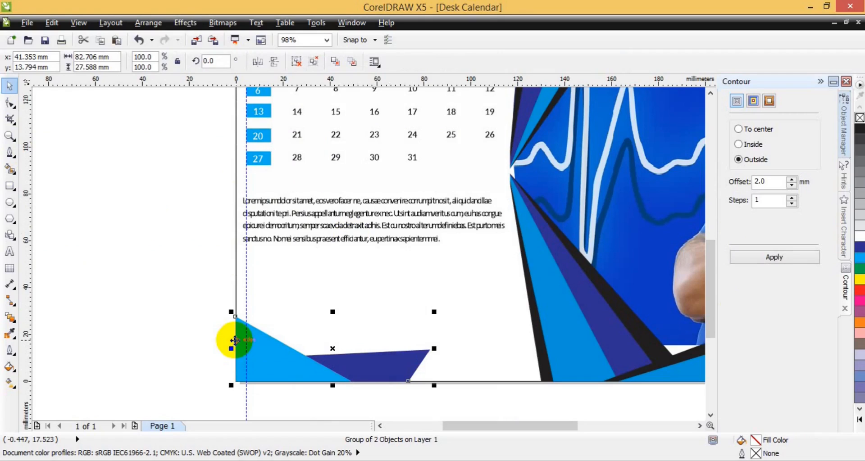
{"action": "key", "text": "shift+Page_Up"}
Align the grouped corner shapes to the top edge of the page-sized rectangle.
{"action": "scroll", "coordinate": [234, 340], "scroll_direction": "right", "scroll_amount": 1}
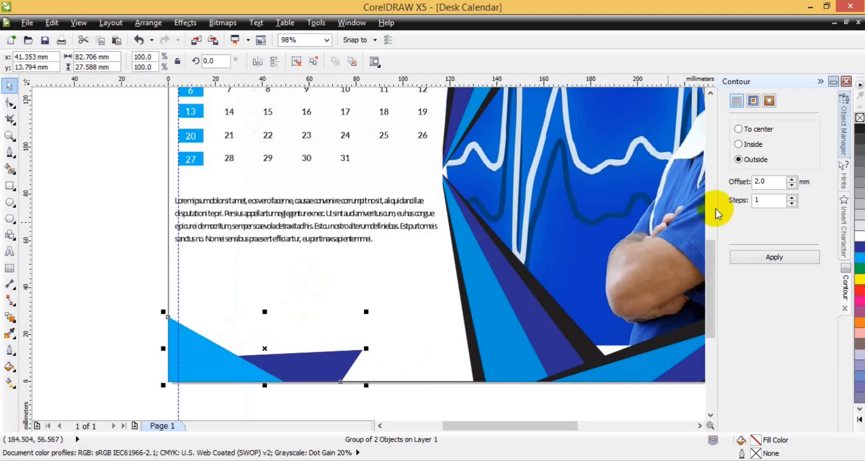
{"action": "left_click", "coordinate": [711, 95]}
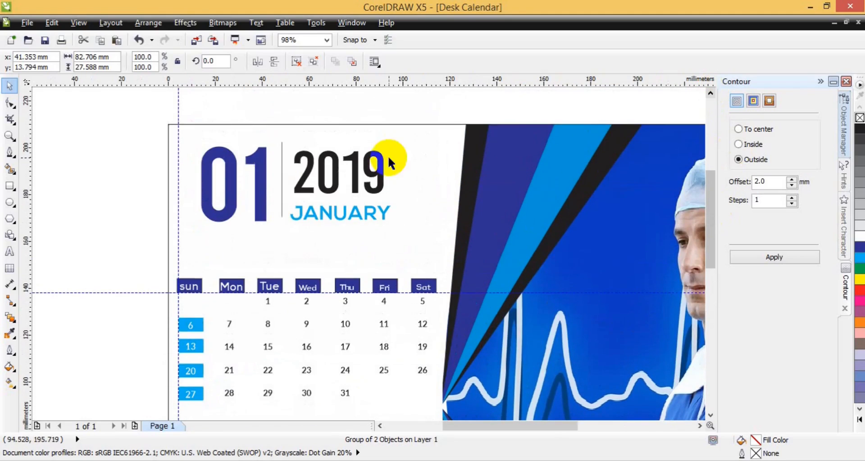
{"action": "left_click", "coordinate": [396, 123], "text": "shift"}
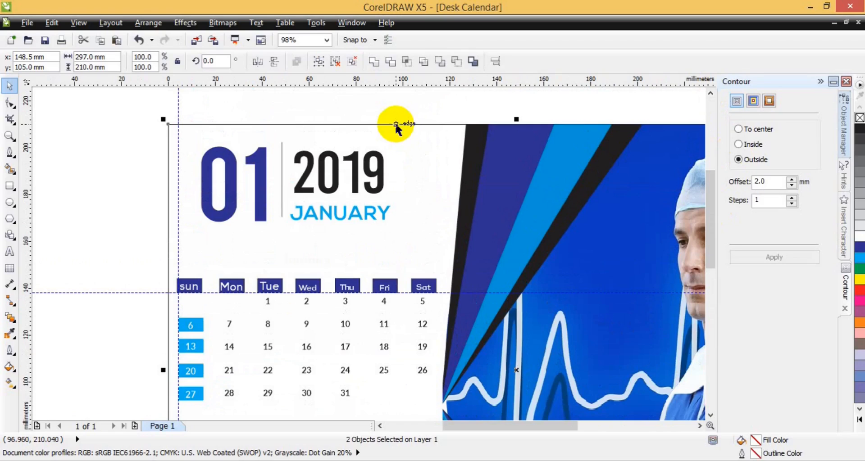
{"action": "left_click", "coordinate": [150, 24]}
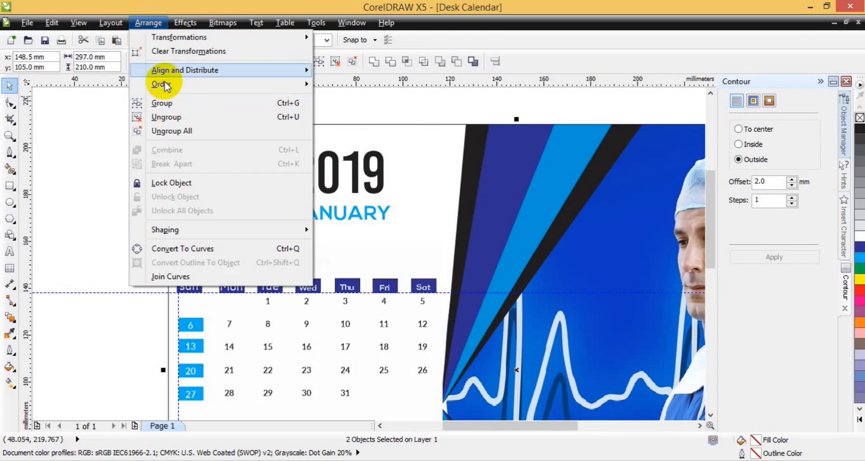
{"action": "mouse_move", "coordinate": [165, 72]}
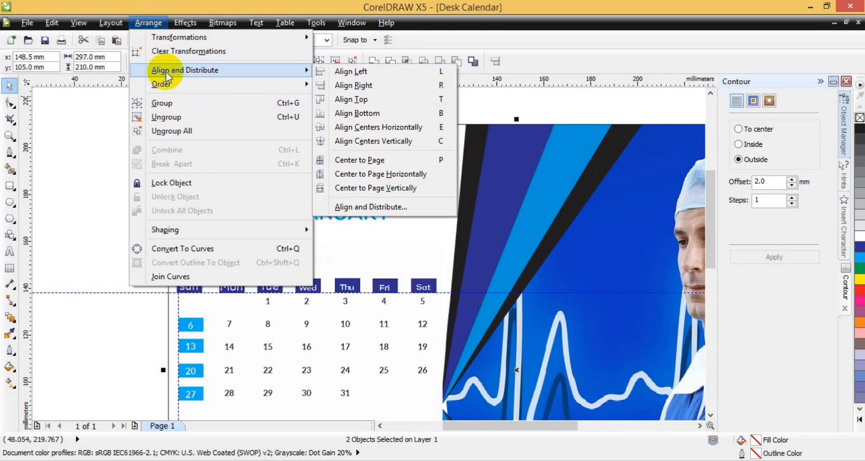
{"action": "left_click", "coordinate": [372, 97]}
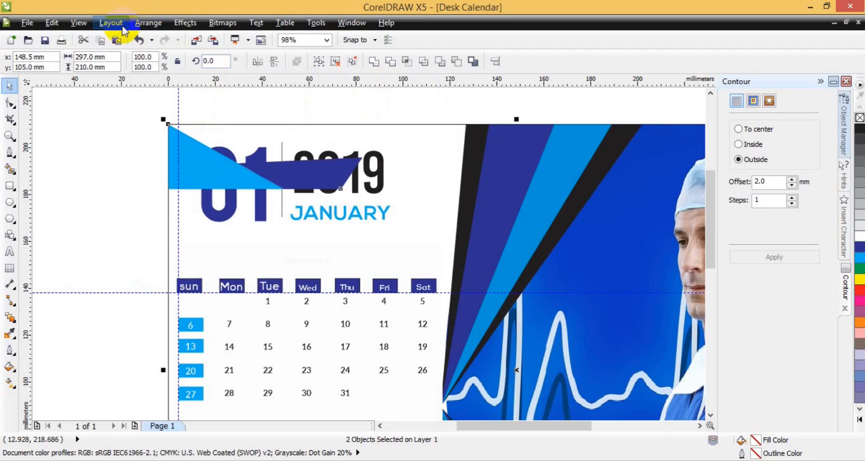
{"action": "left_click", "coordinate": [137, 26]}
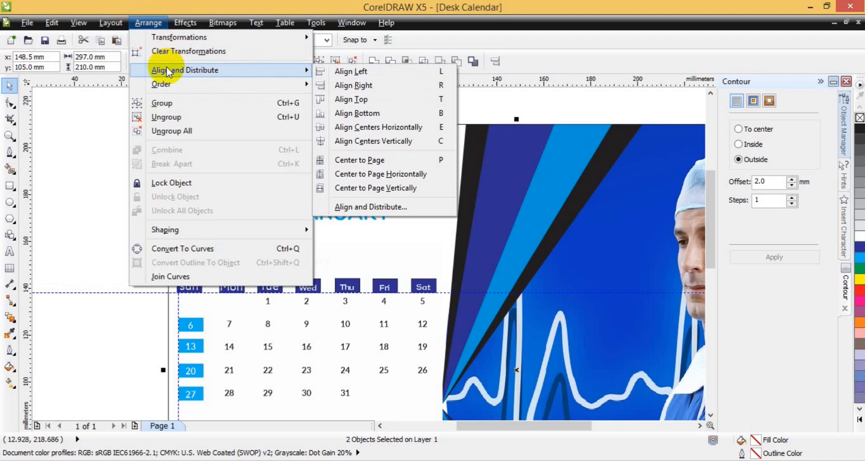
{"action": "left_click", "coordinate": [198, 167]}
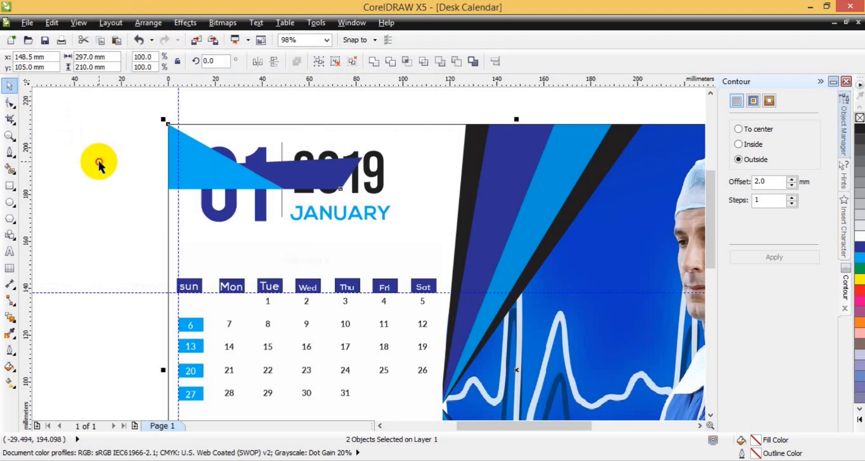
Mirror the corner shape group both horizontally and vertically.
{"action": "left_click", "coordinate": [246, 186]}
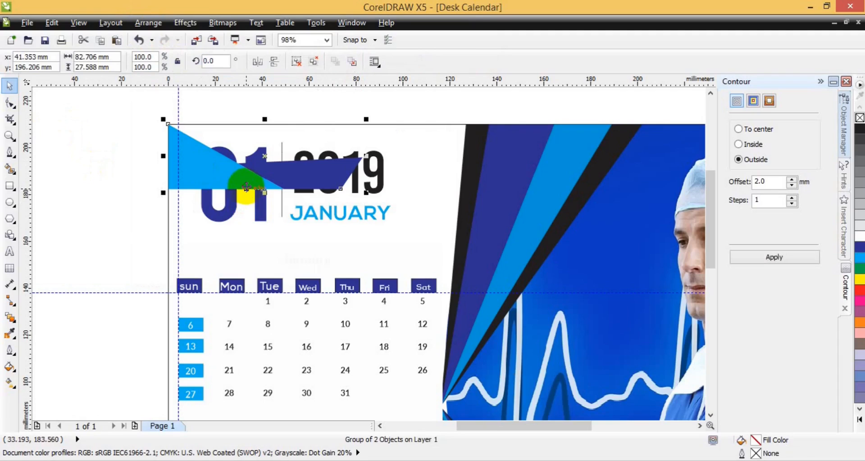
{"action": "left_click", "coordinate": [258, 62]}
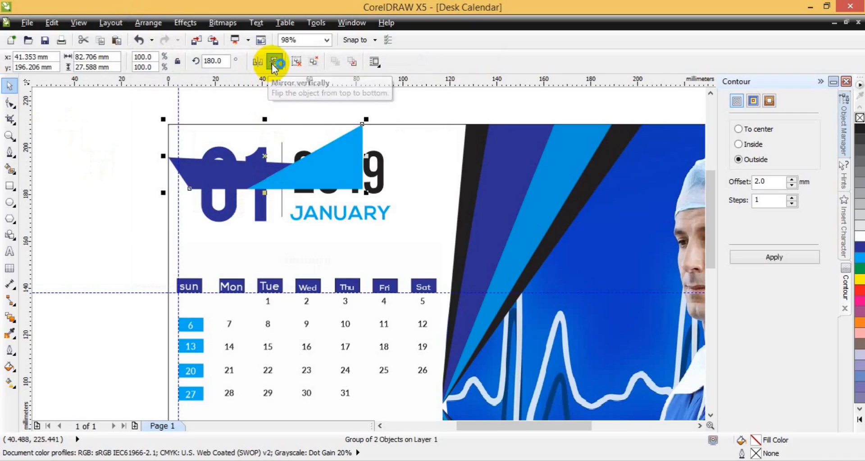
{"action": "left_click", "coordinate": [274, 64]}
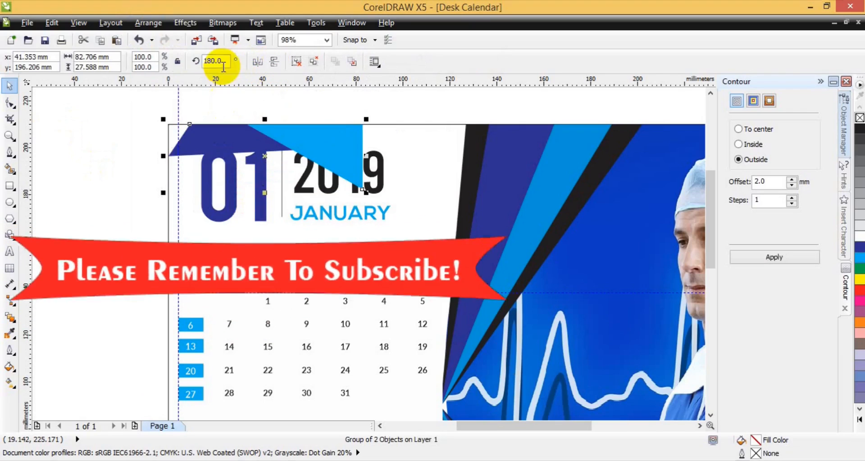
Mirror the top corner shape group horizontally and scale it proportionally to about 73%, roughly 61 mm wide, keeping it in the page corner.
{"action": "left_click", "coordinate": [256, 64]}
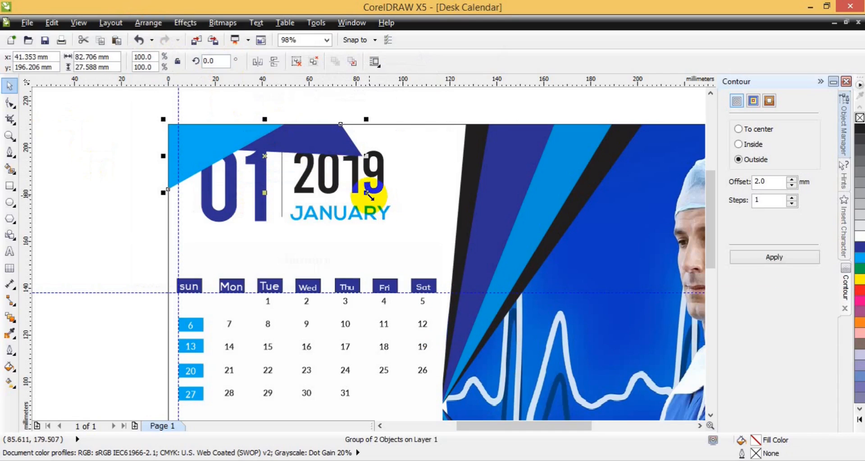
{"action": "left_click_drag", "start_coordinate": [368, 194], "coordinate": [329, 177]}
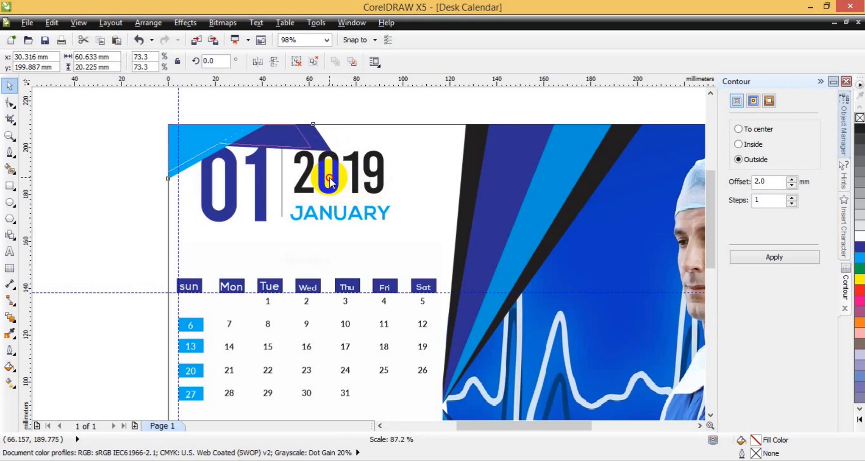
{"action": "left_click", "coordinate": [142, 195]}
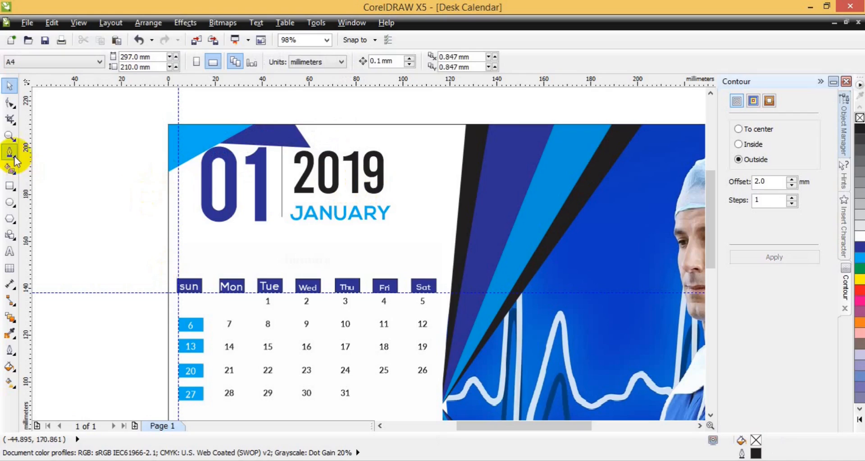
{"action": "left_click", "coordinate": [9, 135]}
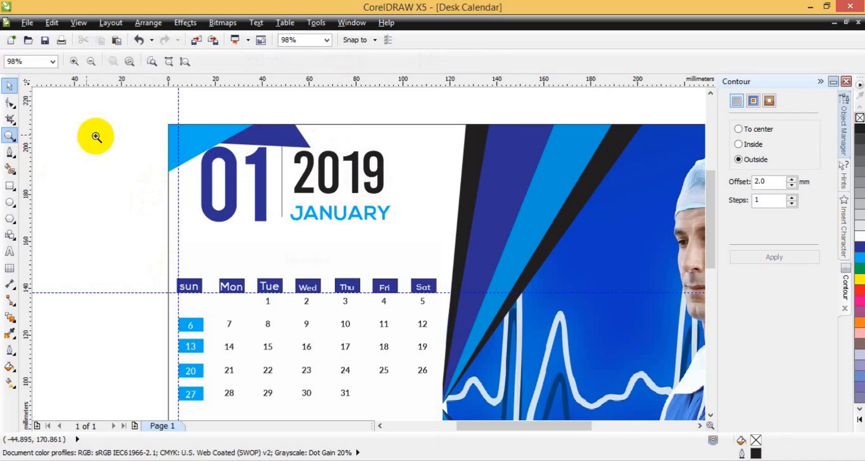
{"action": "left_click", "coordinate": [92, 61]}
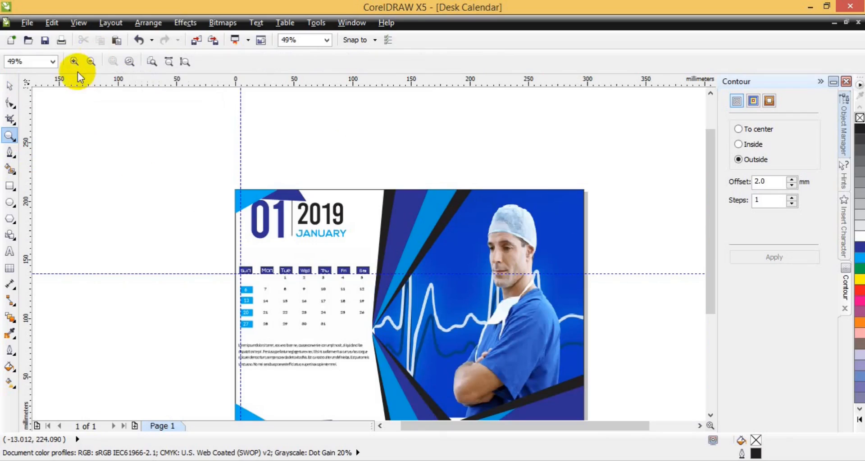
{"action": "left_click", "coordinate": [10, 86]}
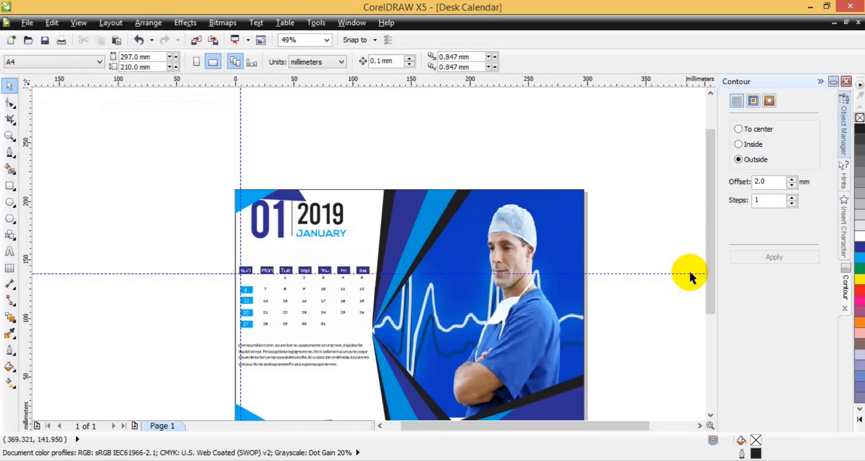
{"action": "left_click_drag", "start_coordinate": [707, 287], "coordinate": [711, 308]}
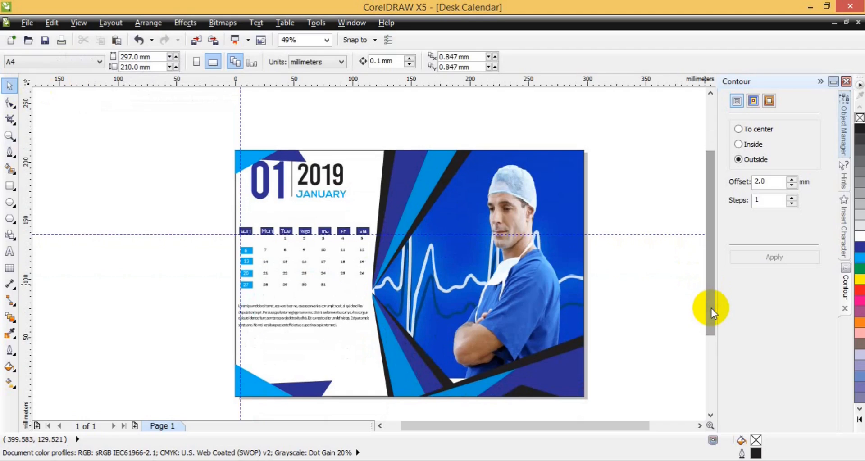